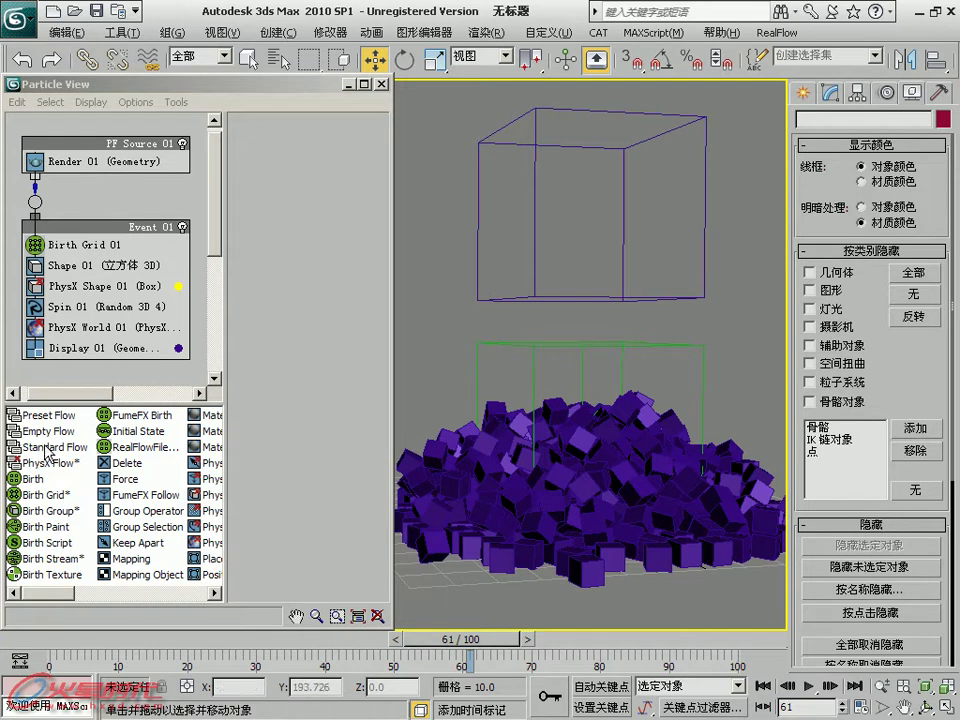
Inspect the Shape 01 operator, close Particle View, and choose Reset from the application menu
click(90, 267)
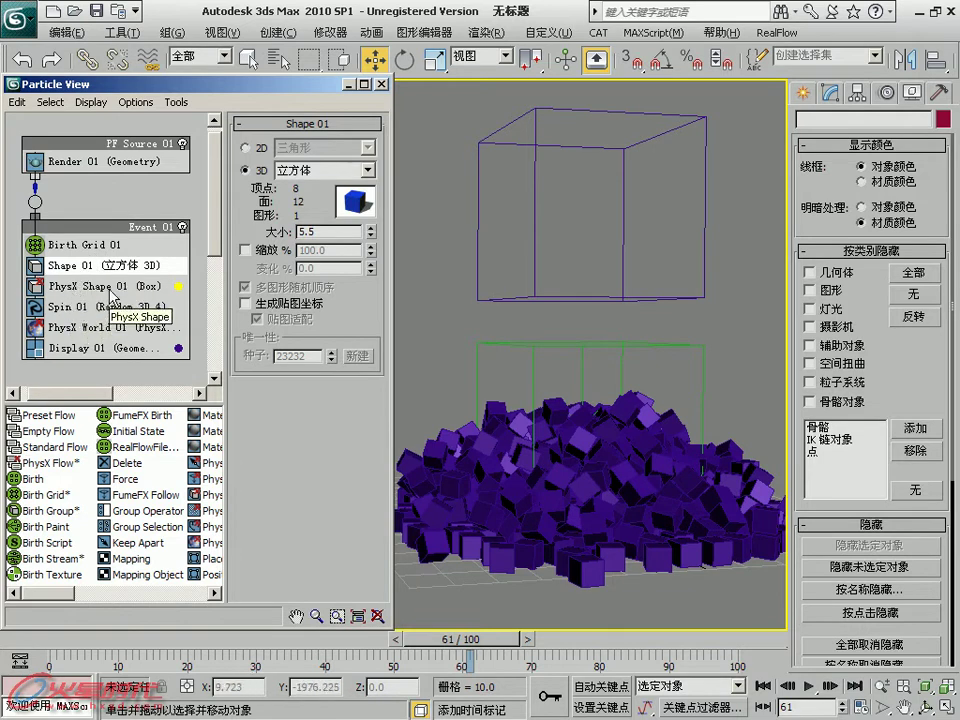
key(6)
click(18, 16)
click(42, 95)
Confirm the reset to a blank scene and add a PhysX Flow system in Particle View
click(482, 410)
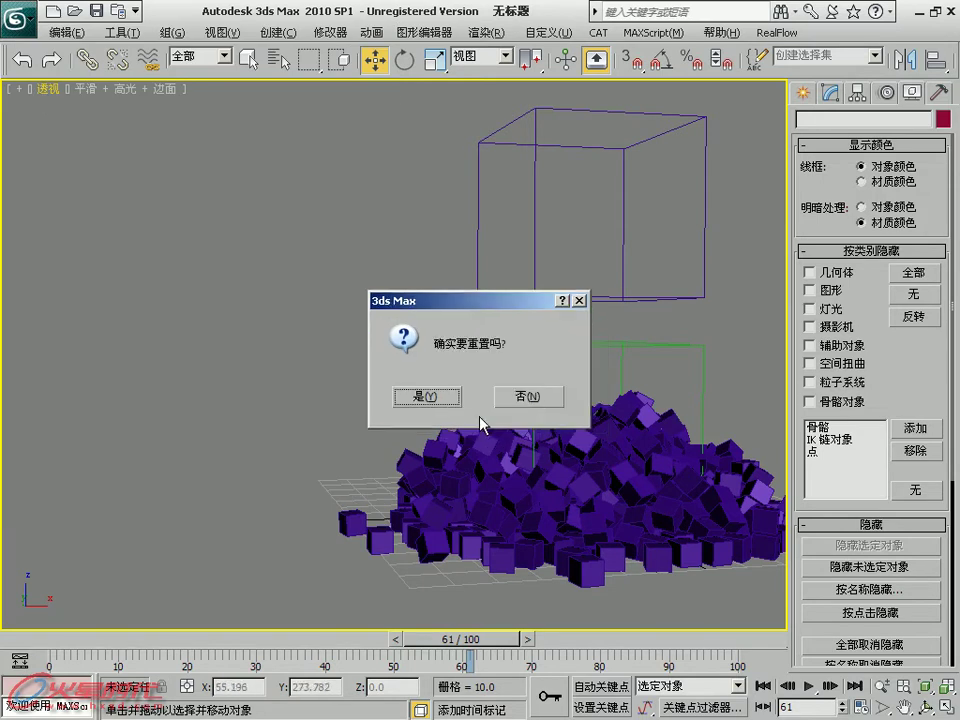
click(424, 397)
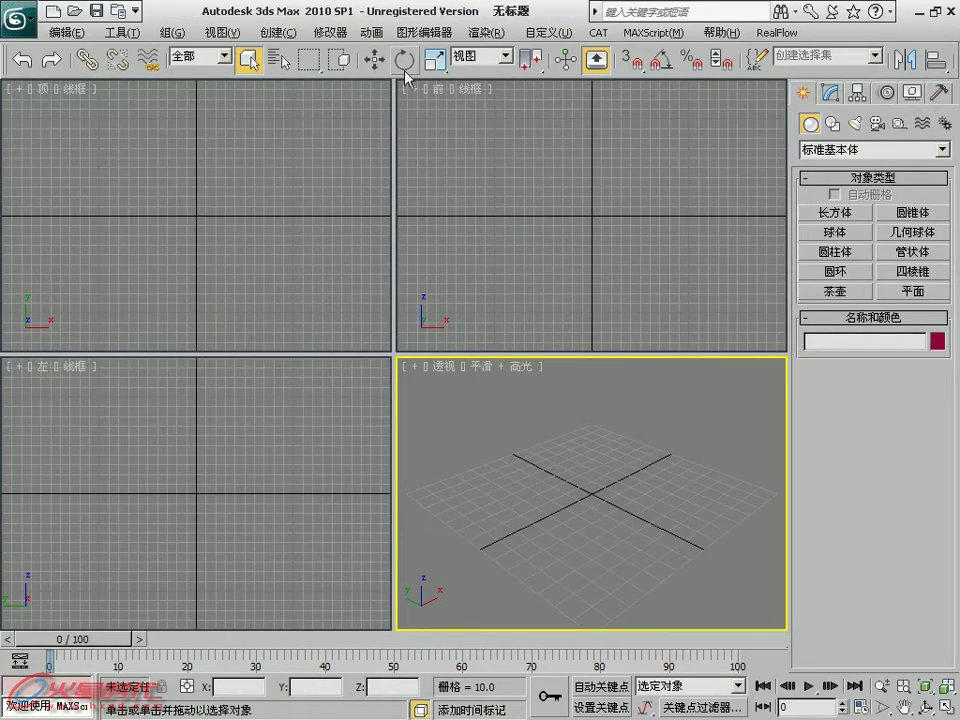
key(6)
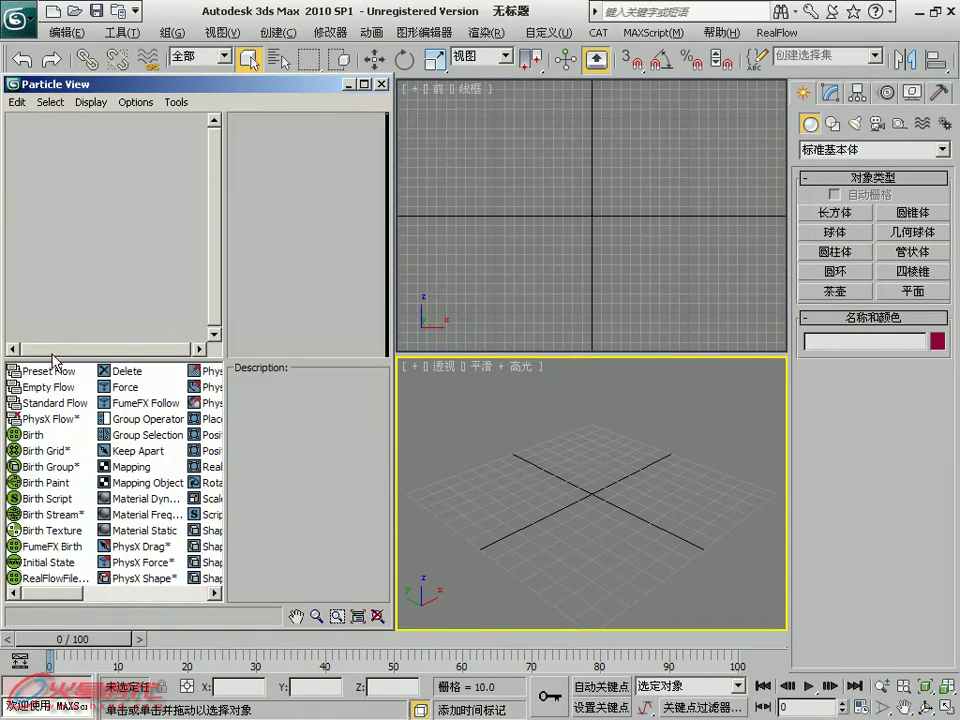
drag(45, 425, 25, 160)
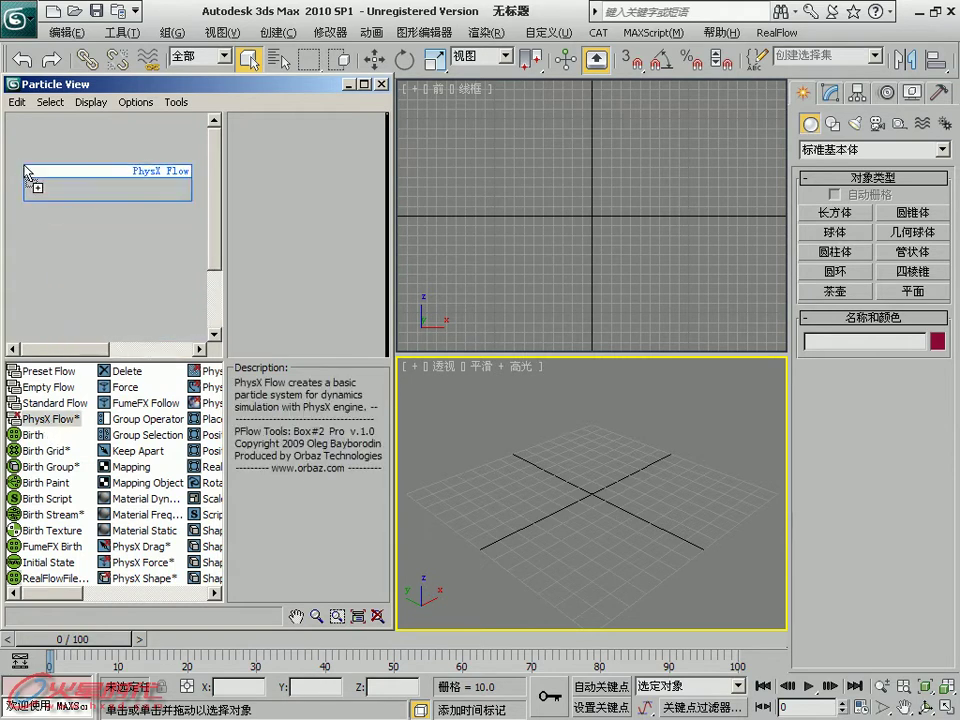
scroll(68, 208, down, 3)
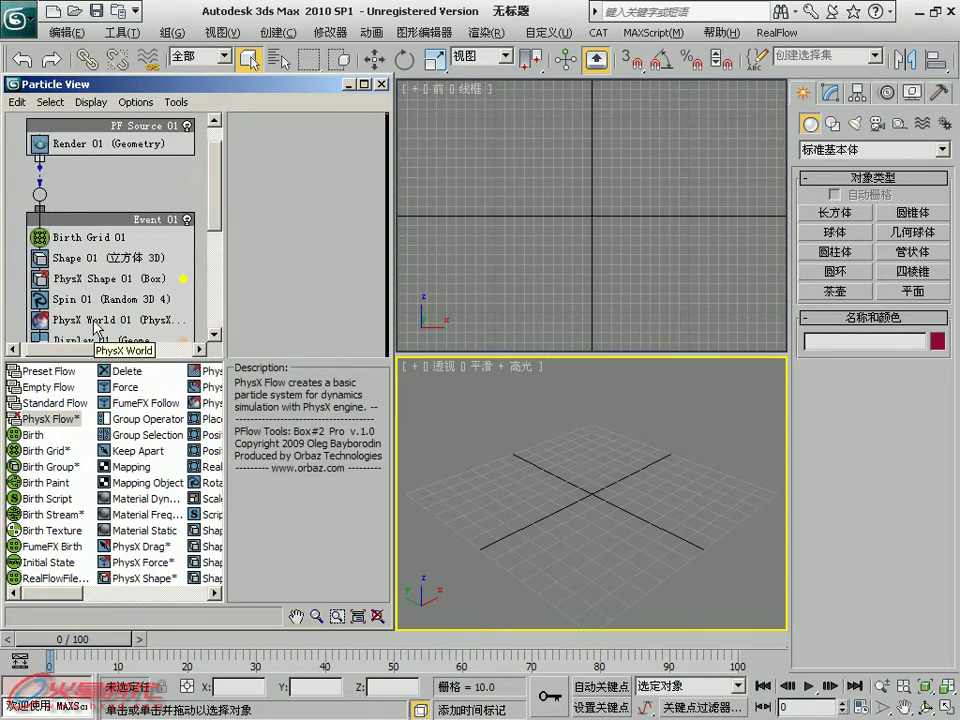
drag(143, 357, 143, 393)
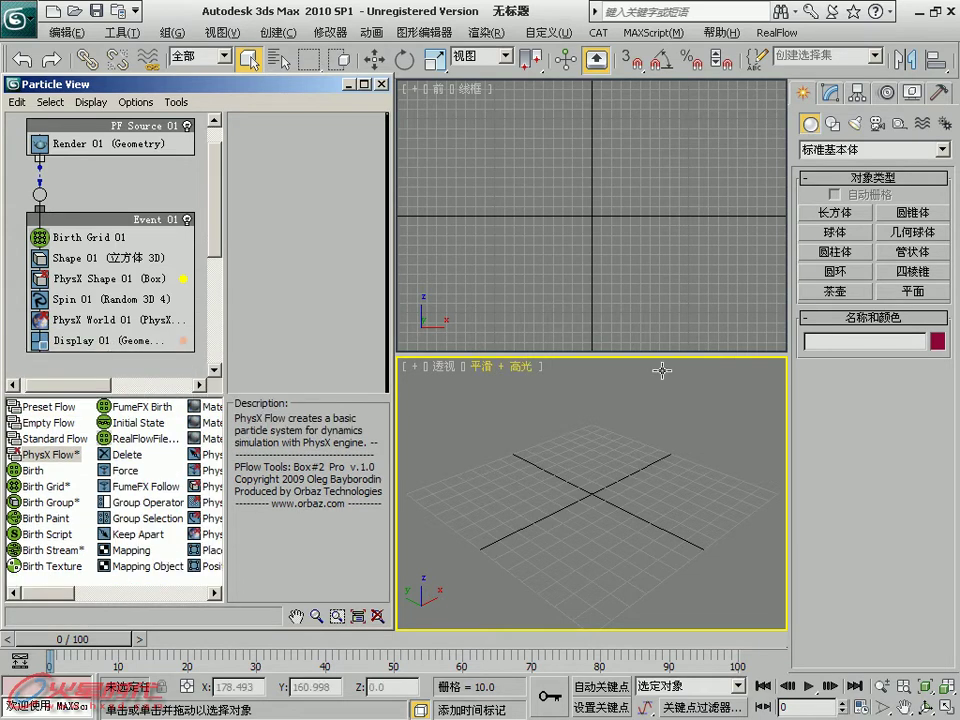
Draw Box01, about 51.8×62.7×41.4, below the emitter
click(823, 214)
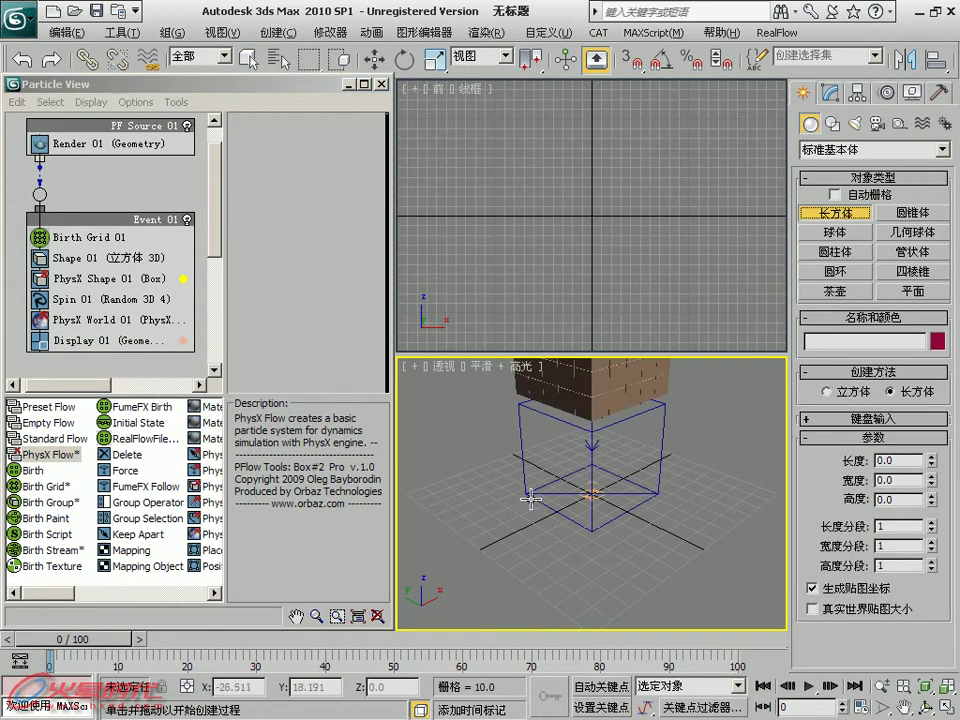
drag(517, 508, 683, 506)
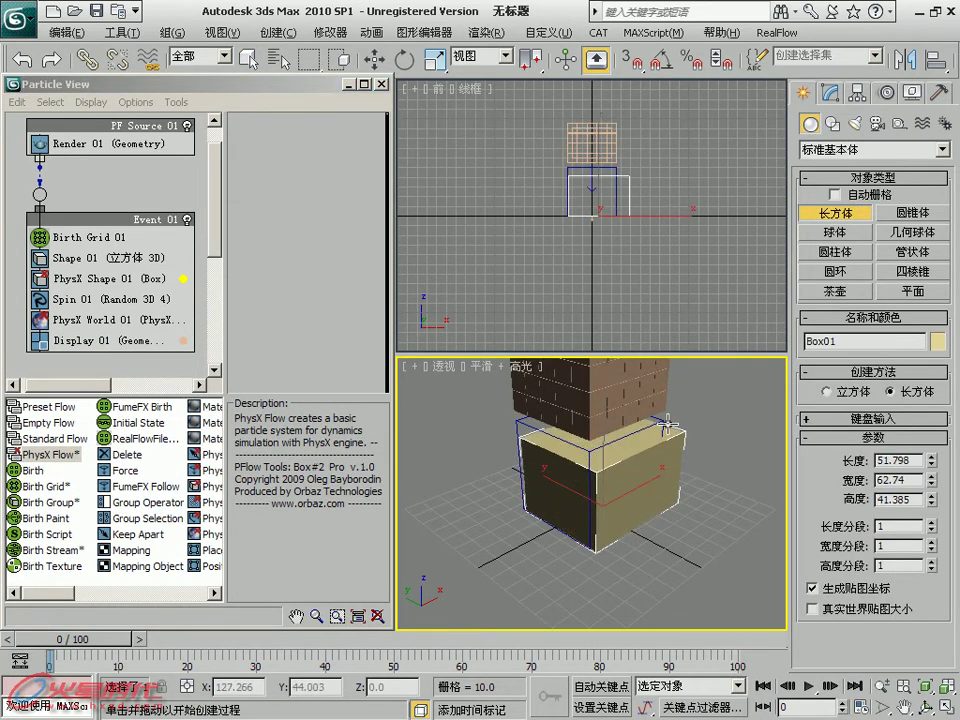
click(677, 498)
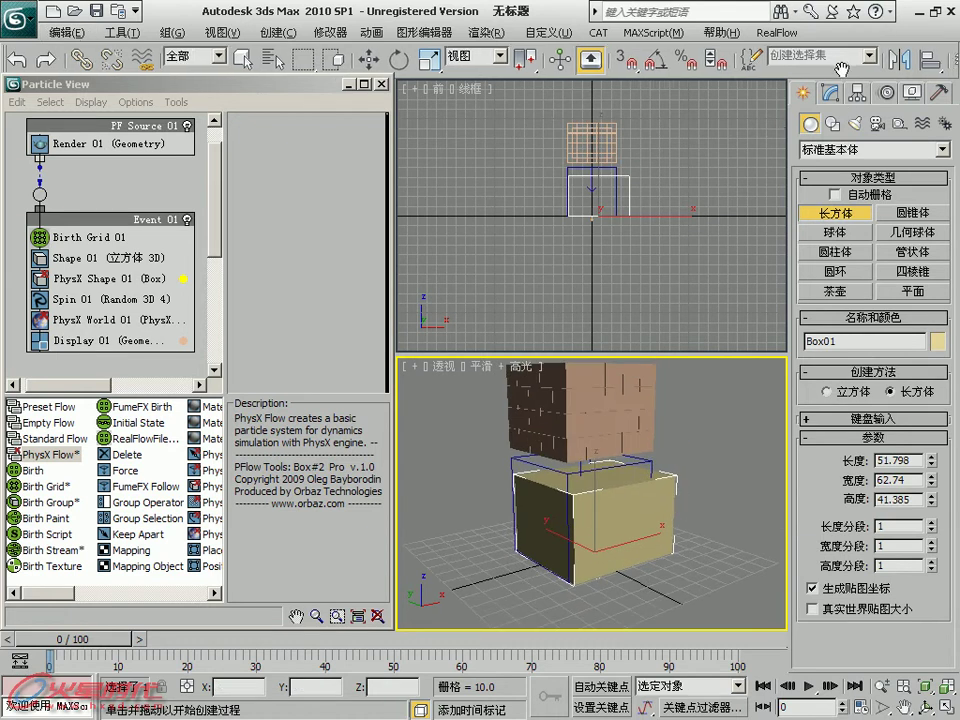
drag(880, 60, 640, 60)
Give Box01 the first material with Birth Group.jpg as its diffuse bitmap, shown in viewport
key(m)
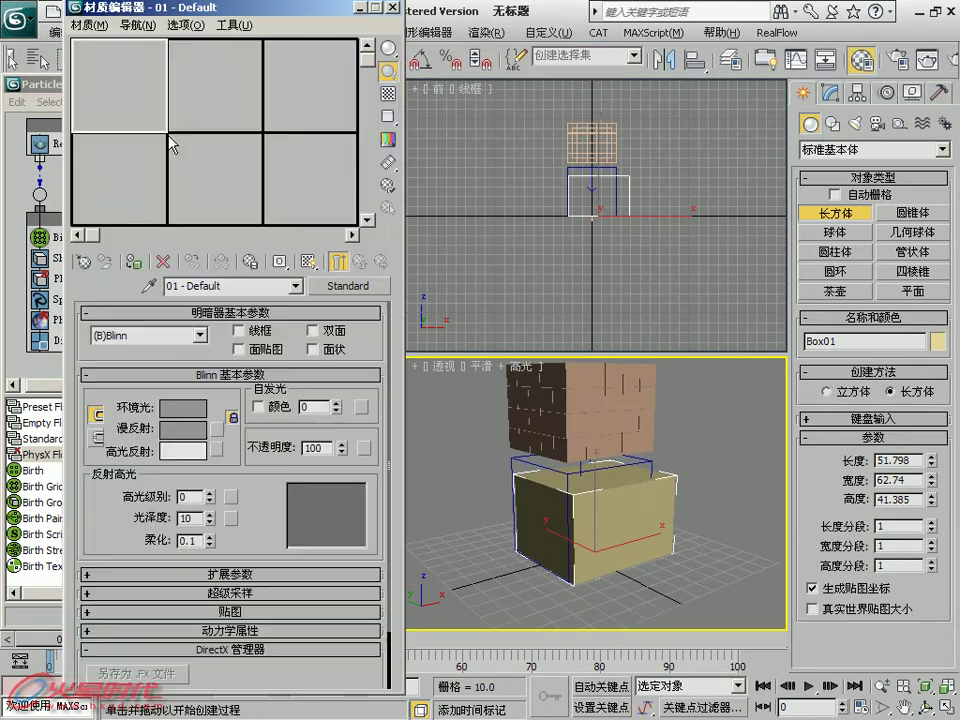
drag(560, 497, 560, 497)
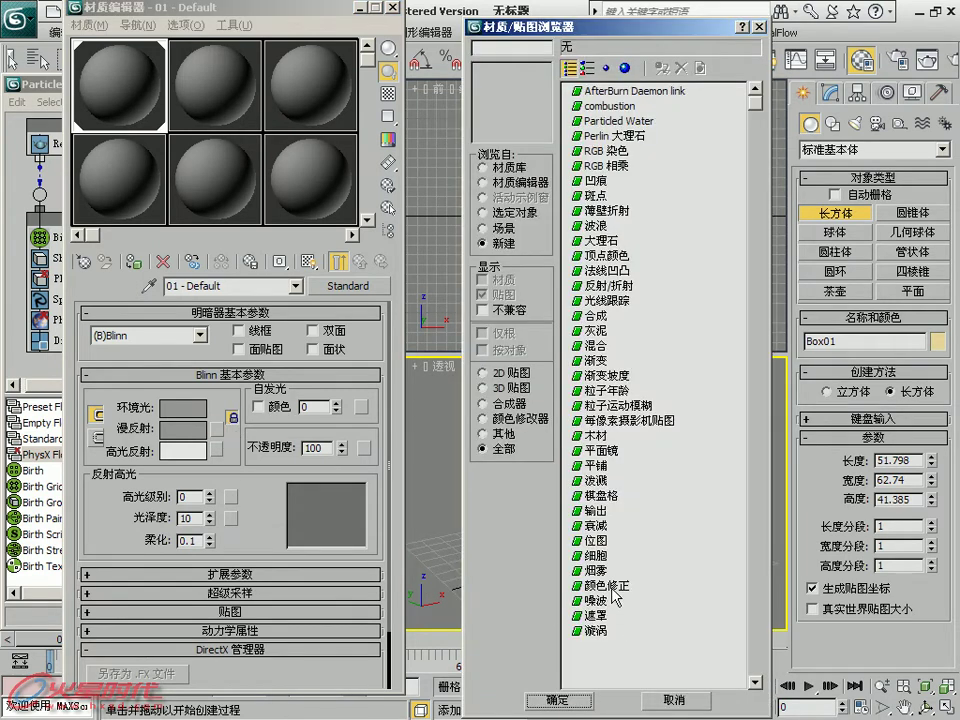
double_click(596, 540)
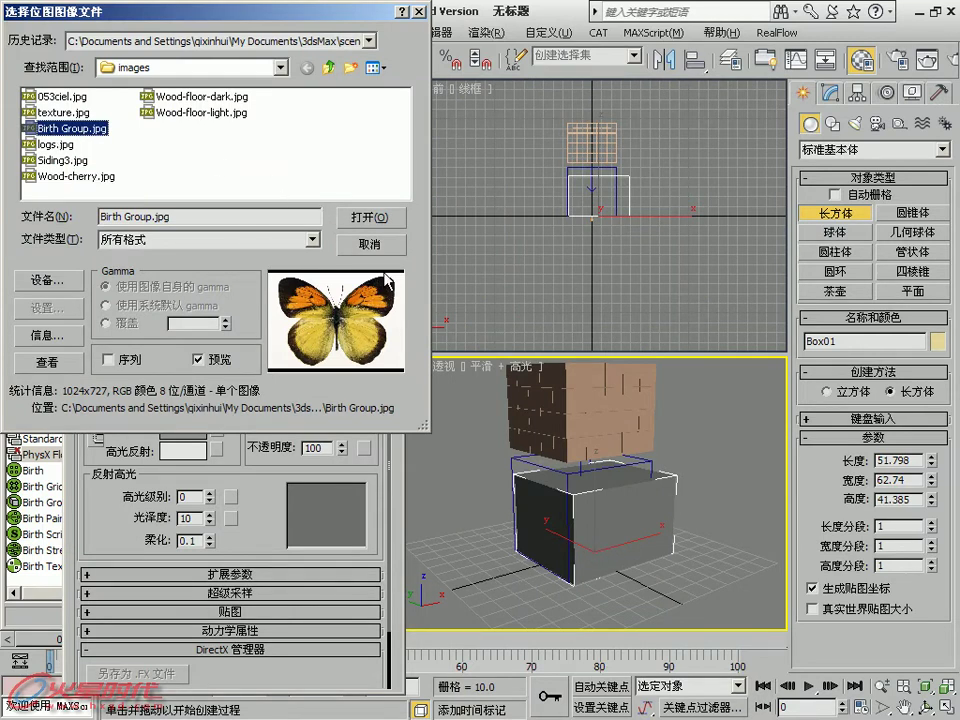
click(47, 362)
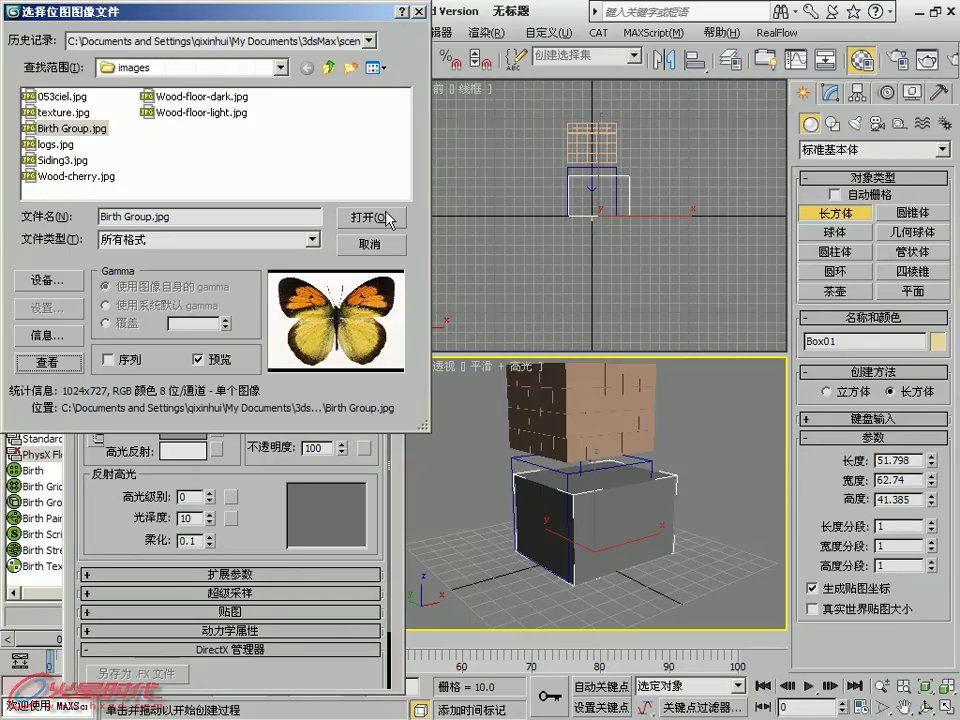
click(369, 156)
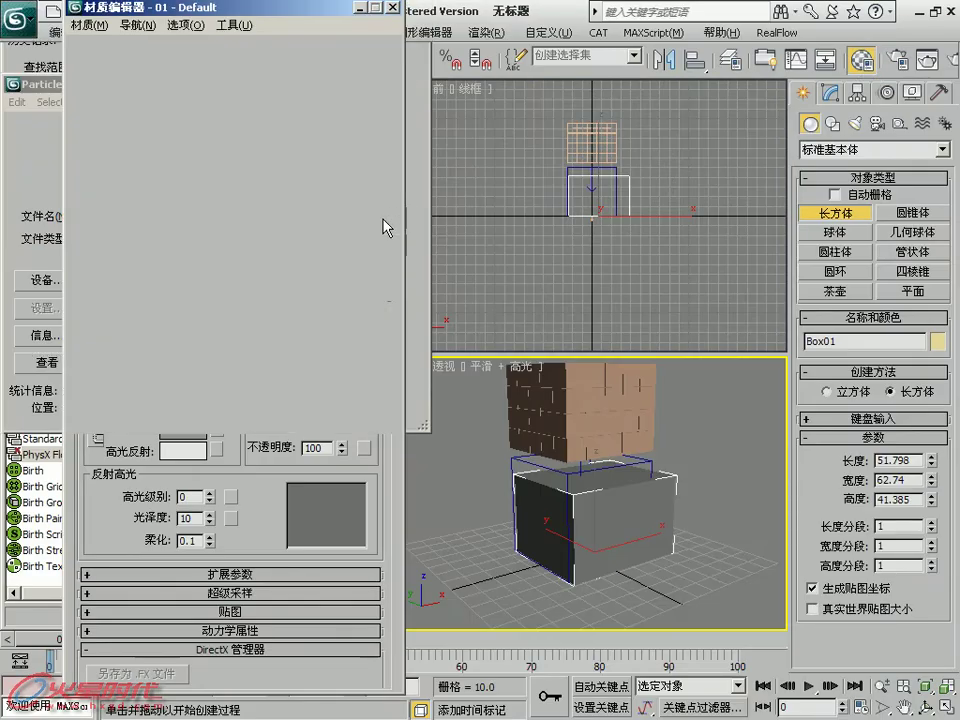
click(337, 262)
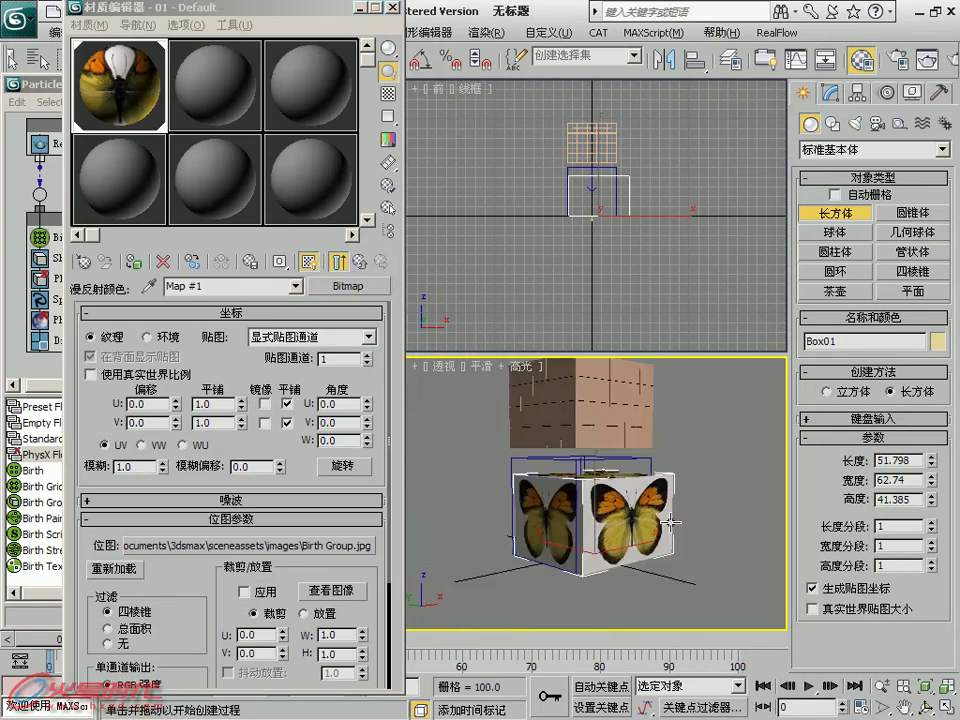
Resize Box01 to length, width and height of 50
key(m)
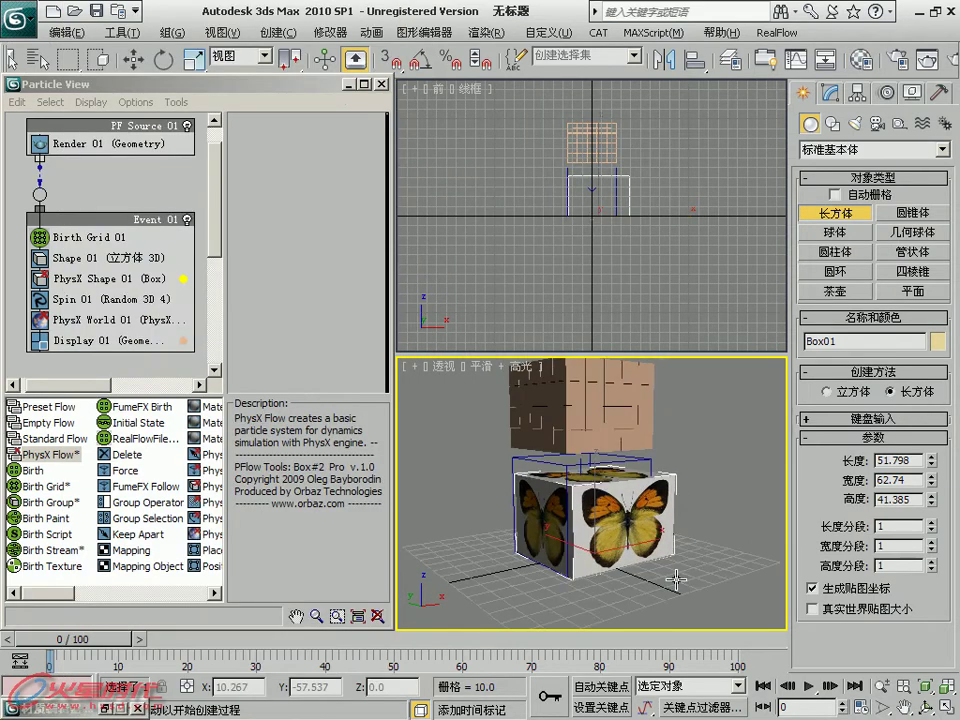
alt+middle_drag(676, 578, 650, 415)
double_click(913, 461)
text(50)
key(Tab)
text(50)
key(Tab)
text(50)
key(Return)
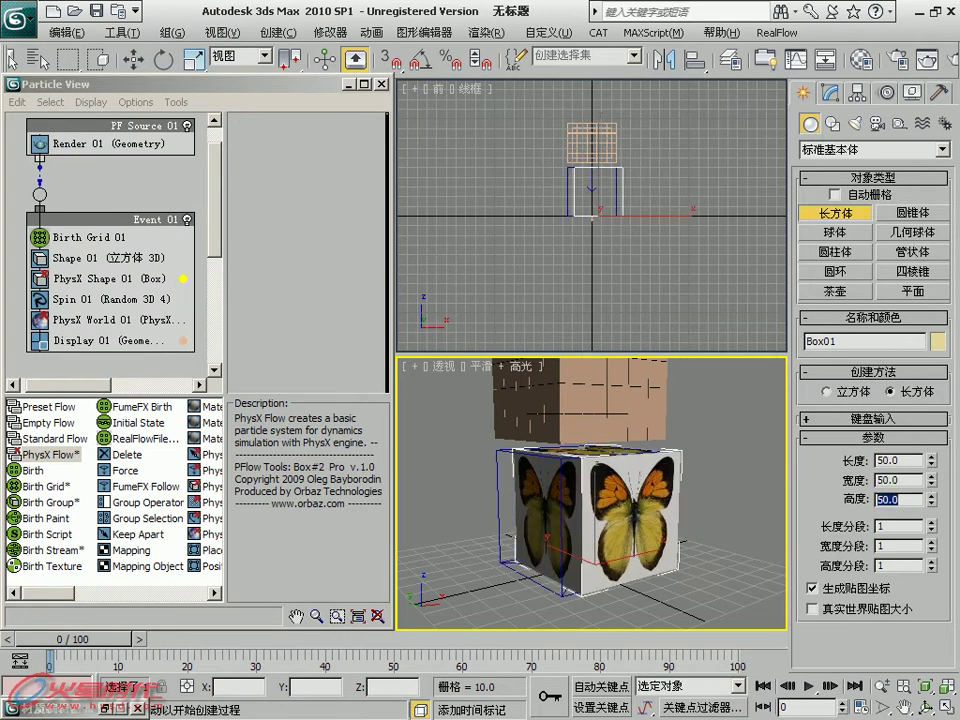
Zero the box's X and Y position and replace Birth Grid 01 with a Birth Group operator
mouse_move(707, 508)
alt+middle_down()
mouse_move(606, 500)
mouse_move(444, 385)
alt+middle_up()
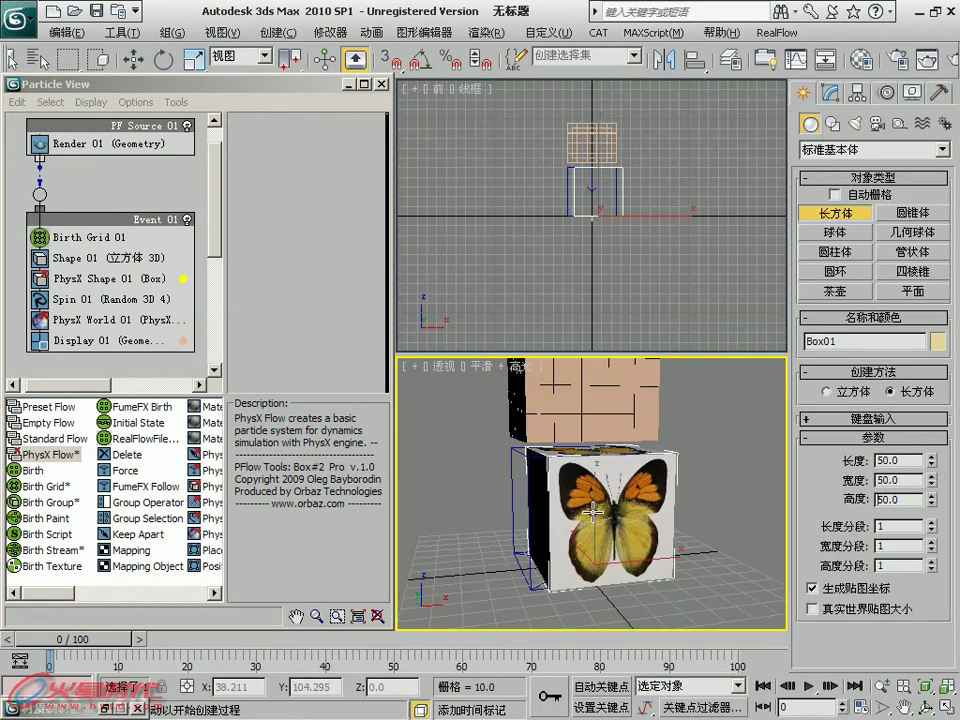
click(133, 62)
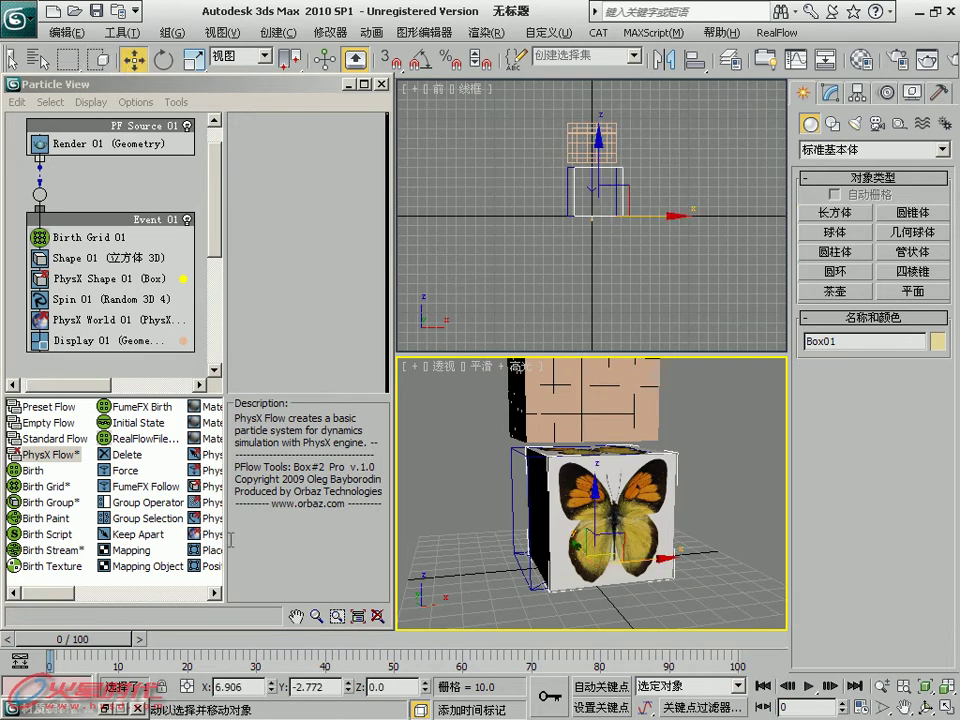
right_click(272, 687)
right_click(349, 687)
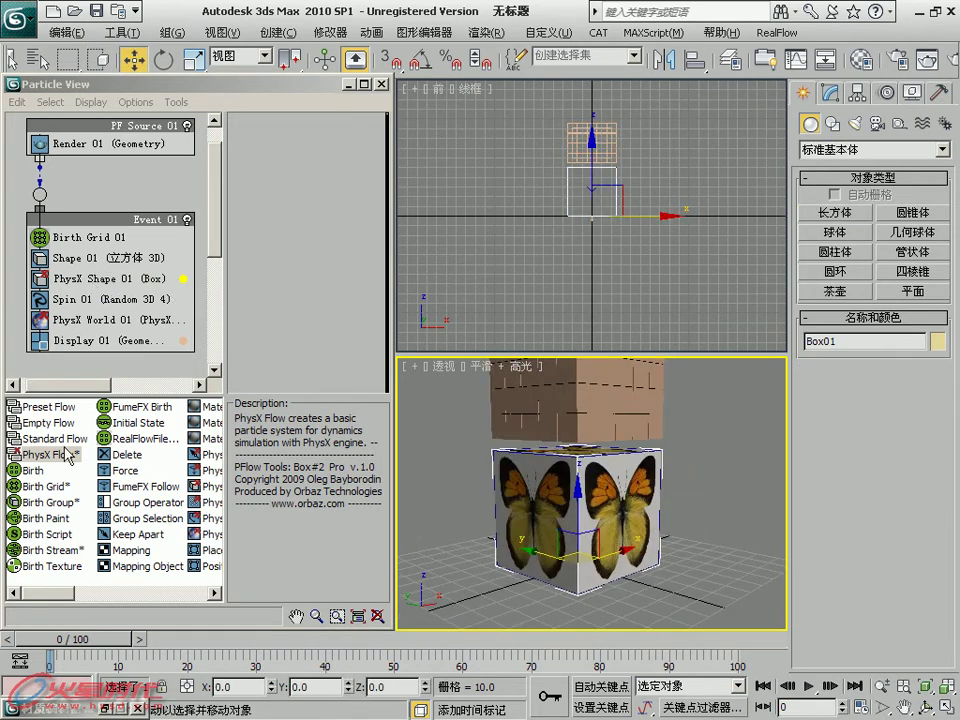
drag(40, 505, 80, 243)
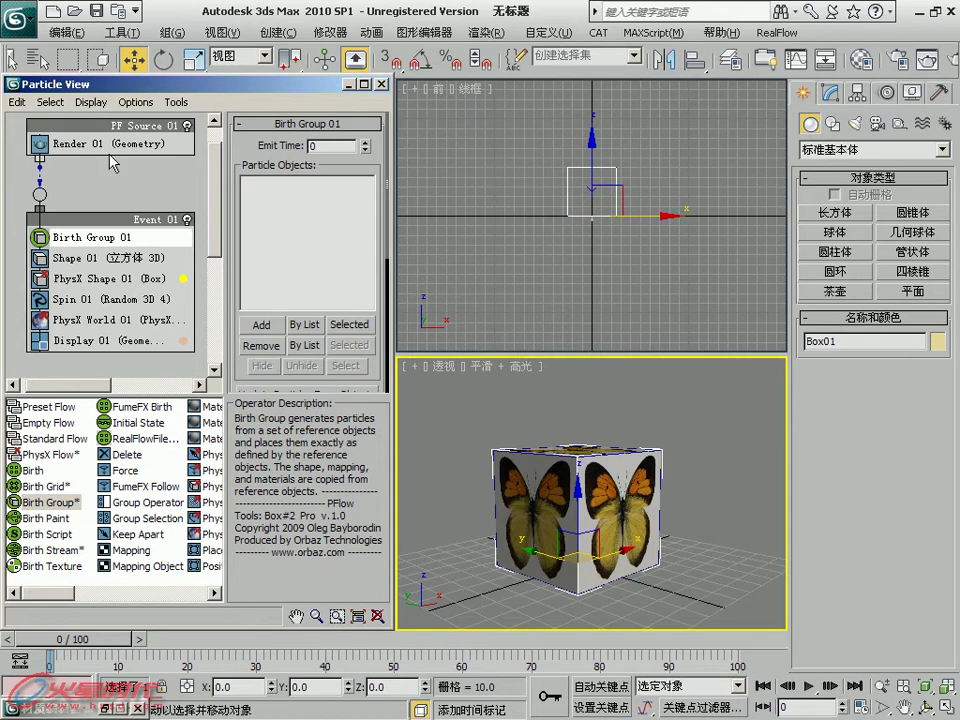
Hide the operator description panel in Particle View
click(91, 101)
click(110, 237)
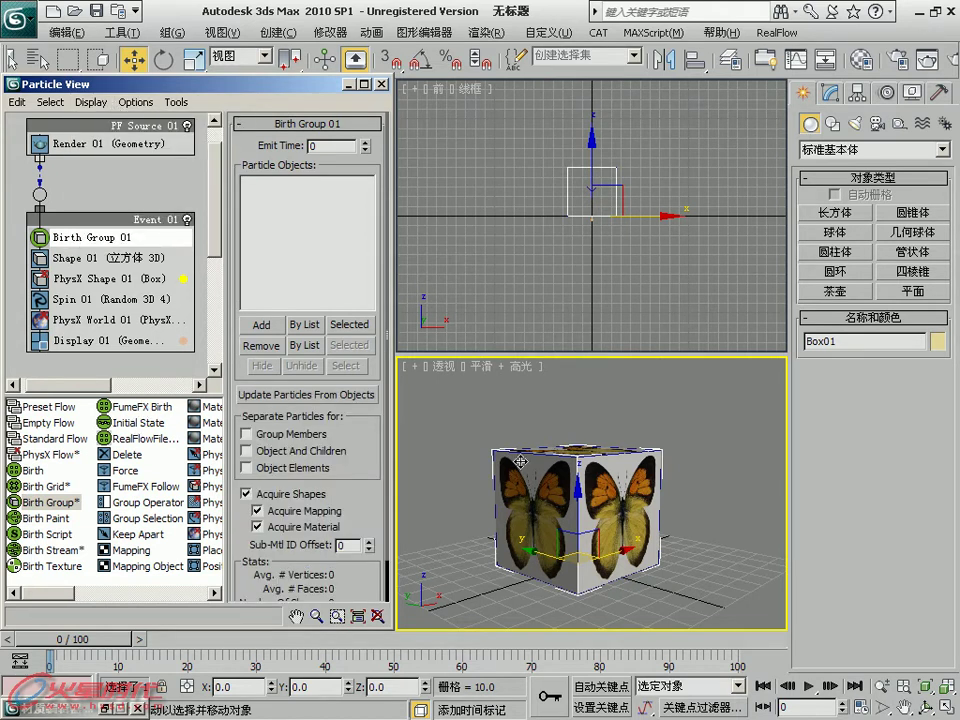
alt+middle_drag(520, 461, 325, 428)
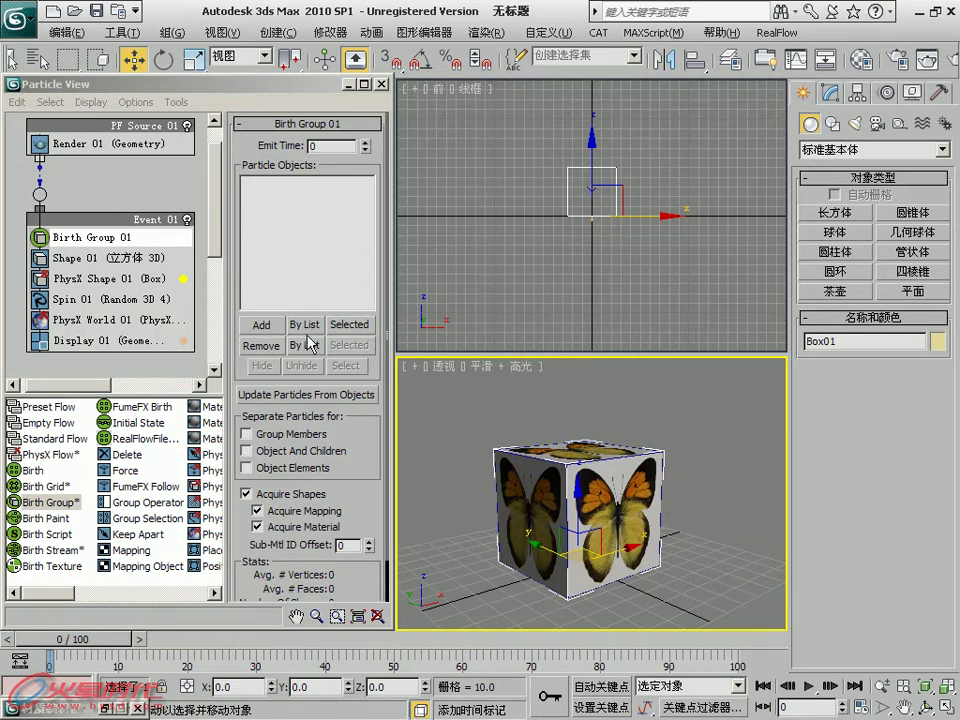
Add Box01 as Birth Group 01's particle object and hide the original box
click(277, 326)
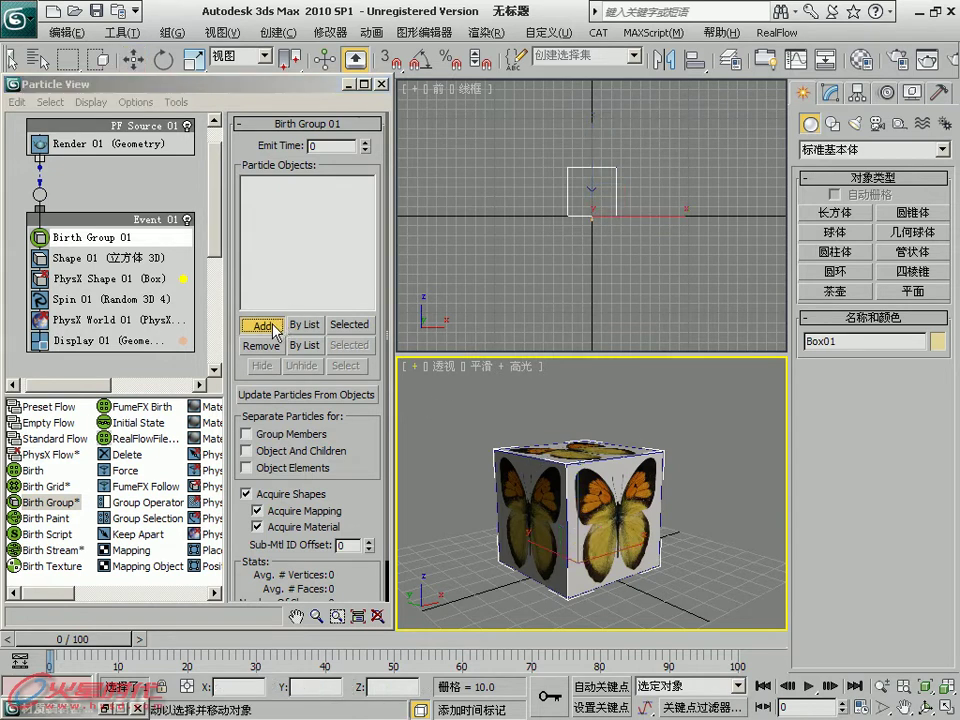
click(340, 327)
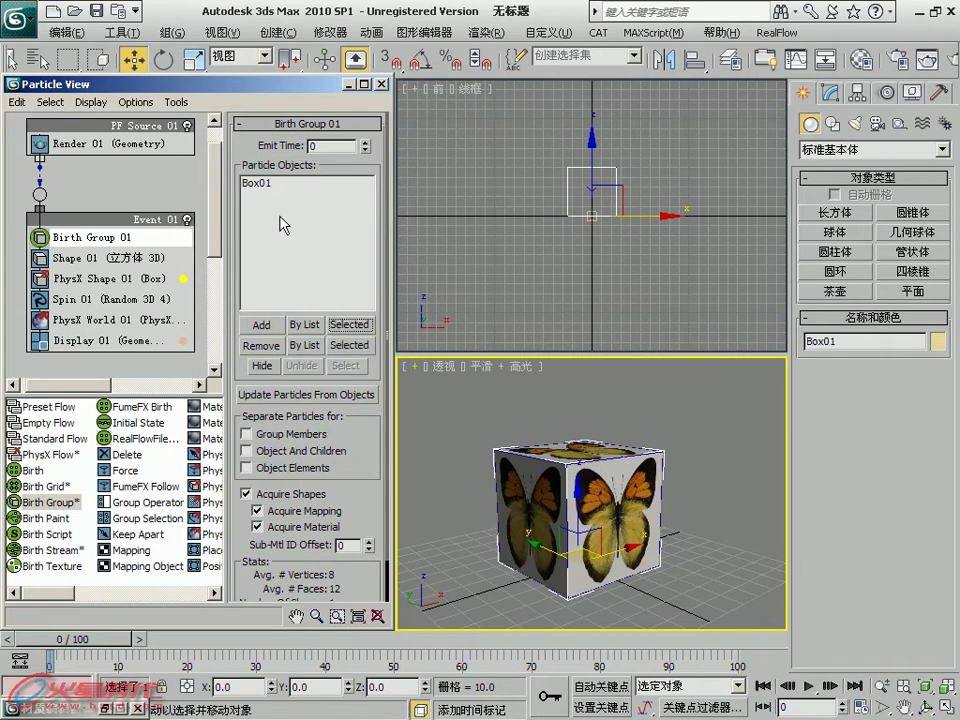
click(260, 184)
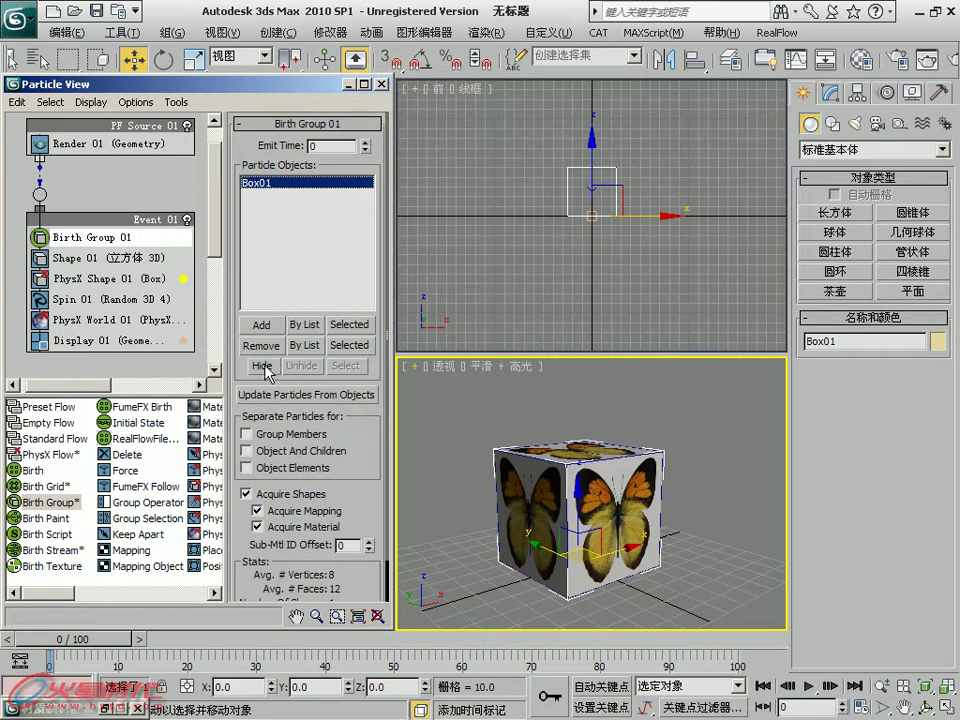
click(263, 366)
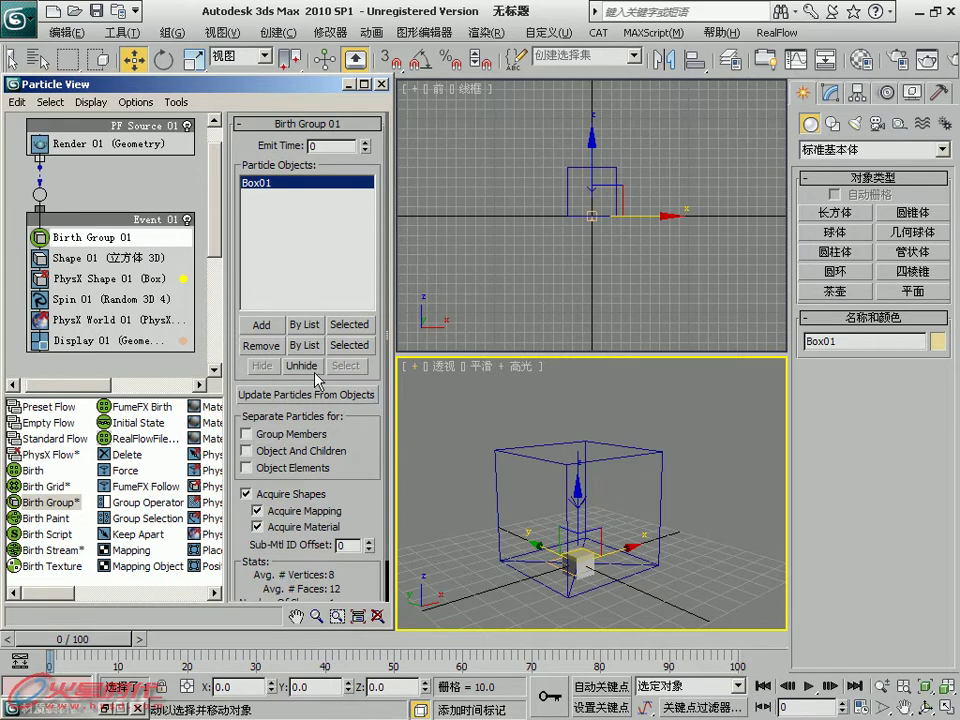
click(155, 260)
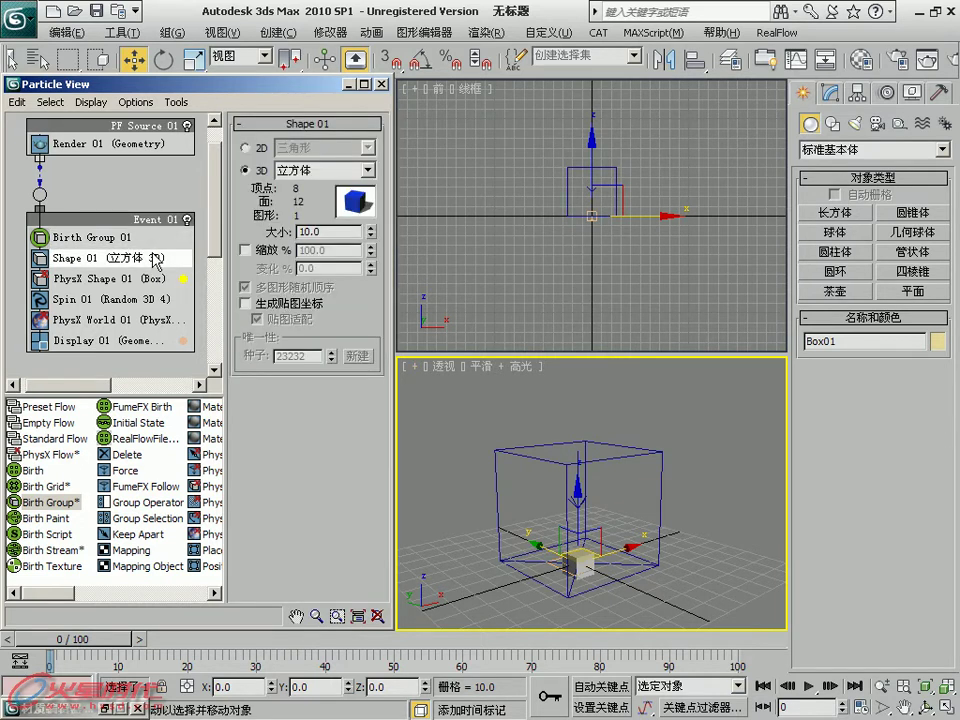
Delete Shape 01, raise the emitter icons above the cube, and reset PhysX World 02's Z height
key(Delete)
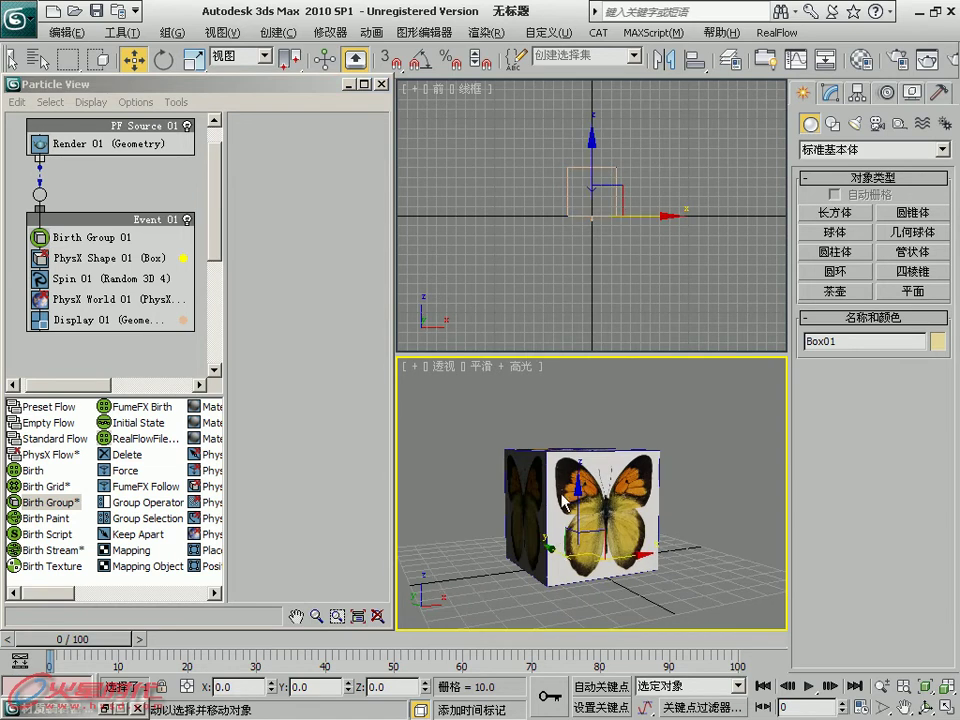
click(518, 561)
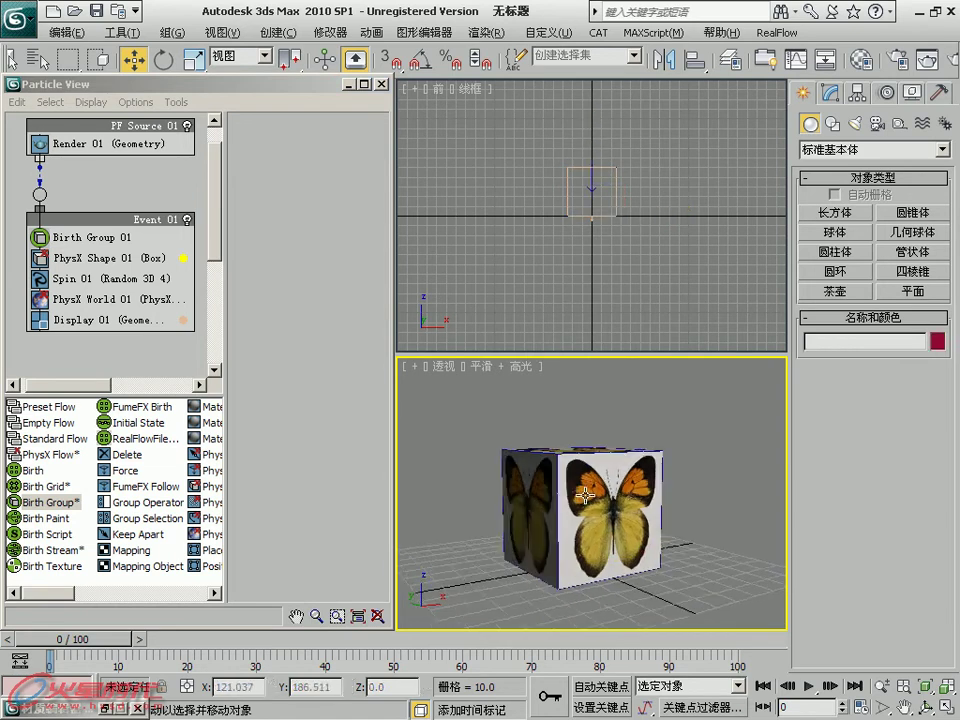
click(546, 530)
drag(677, 458, 513, 548)
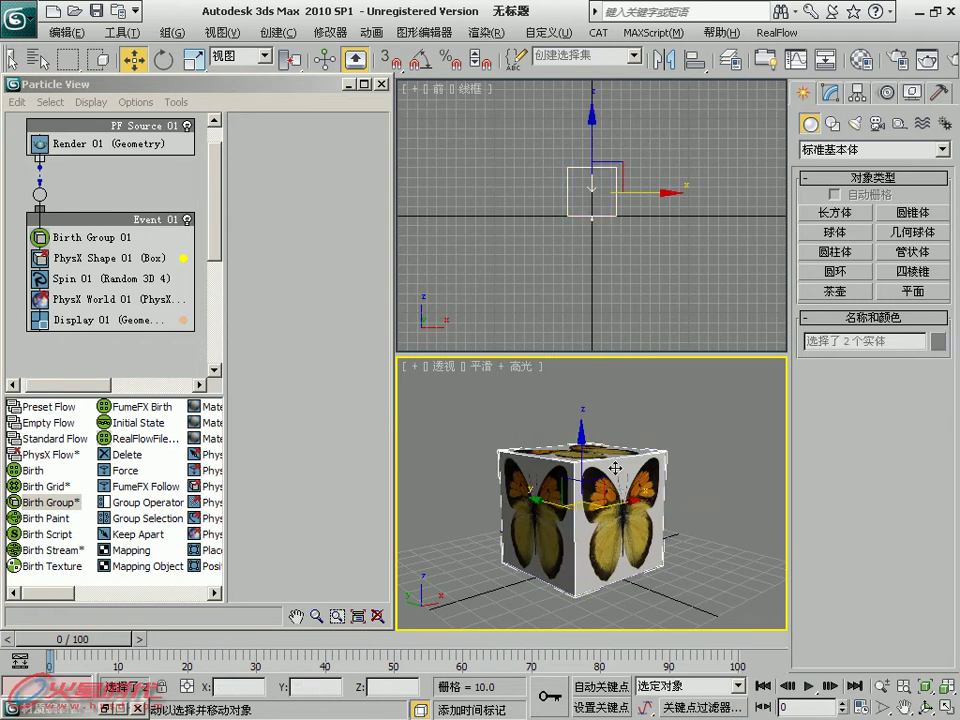
drag(614, 468, 585, 343)
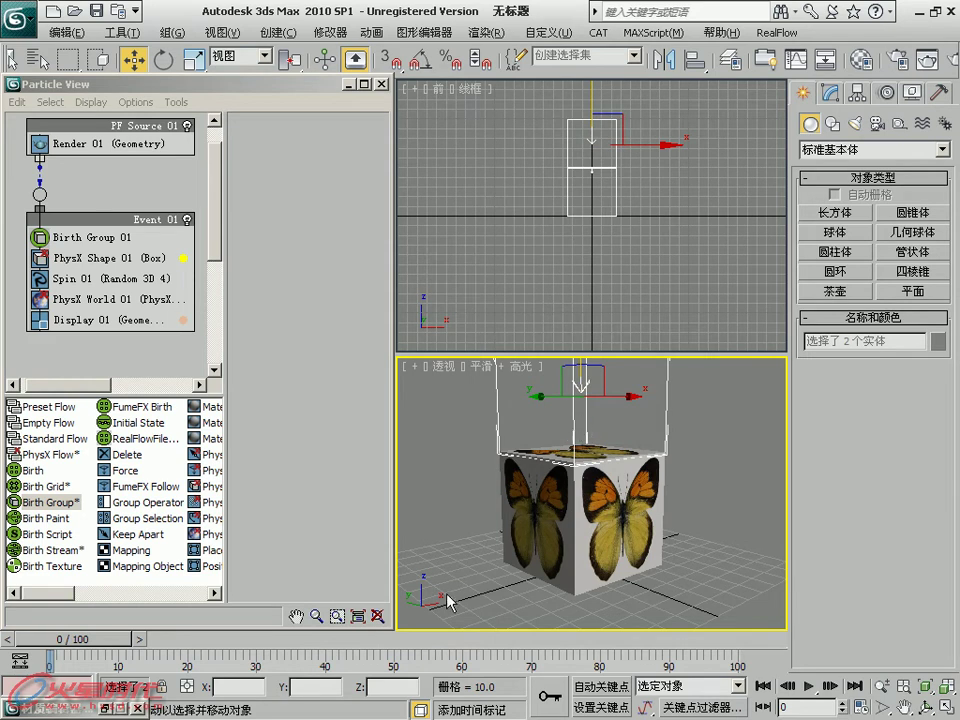
click(578, 442)
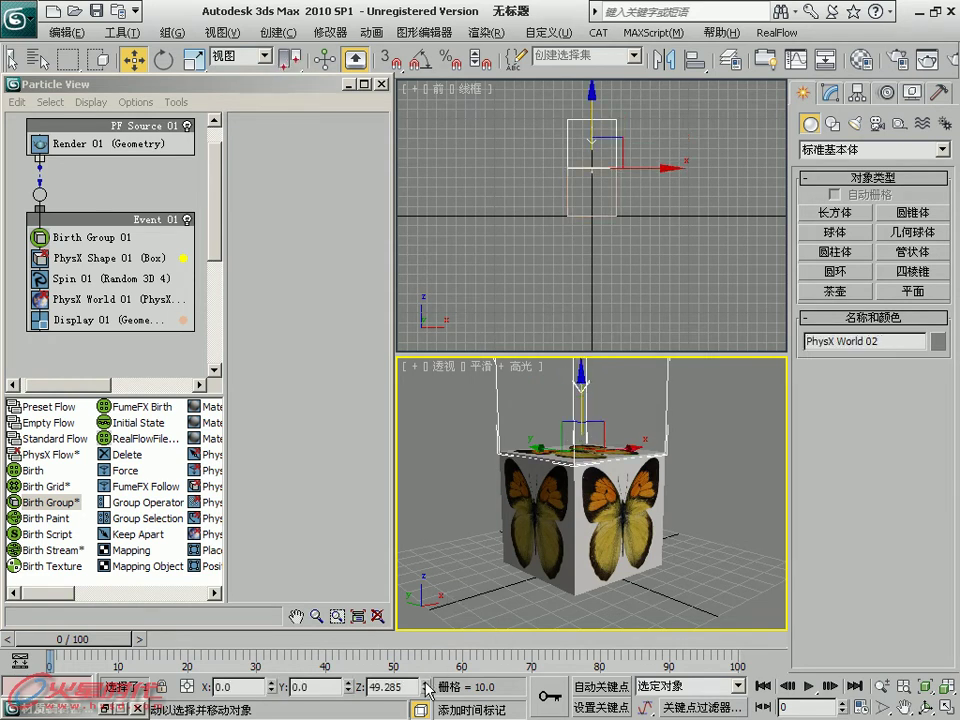
right_click(426, 686)
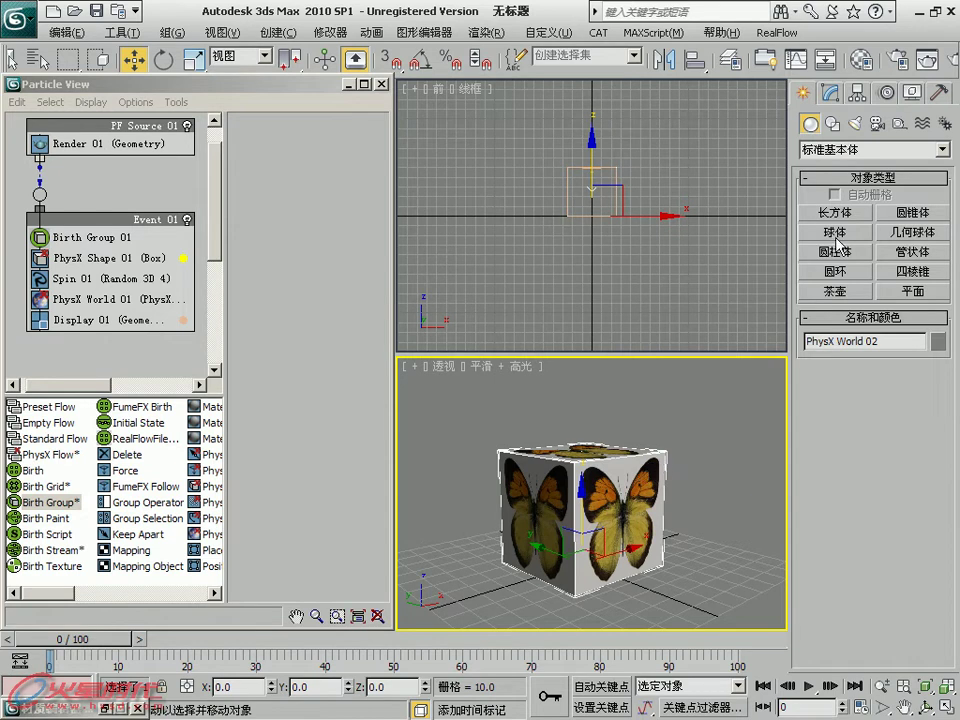
Shift-copy Box01 up to Z 58.322, update Birth Group 01's particles, and hide Box01
click(100, 237)
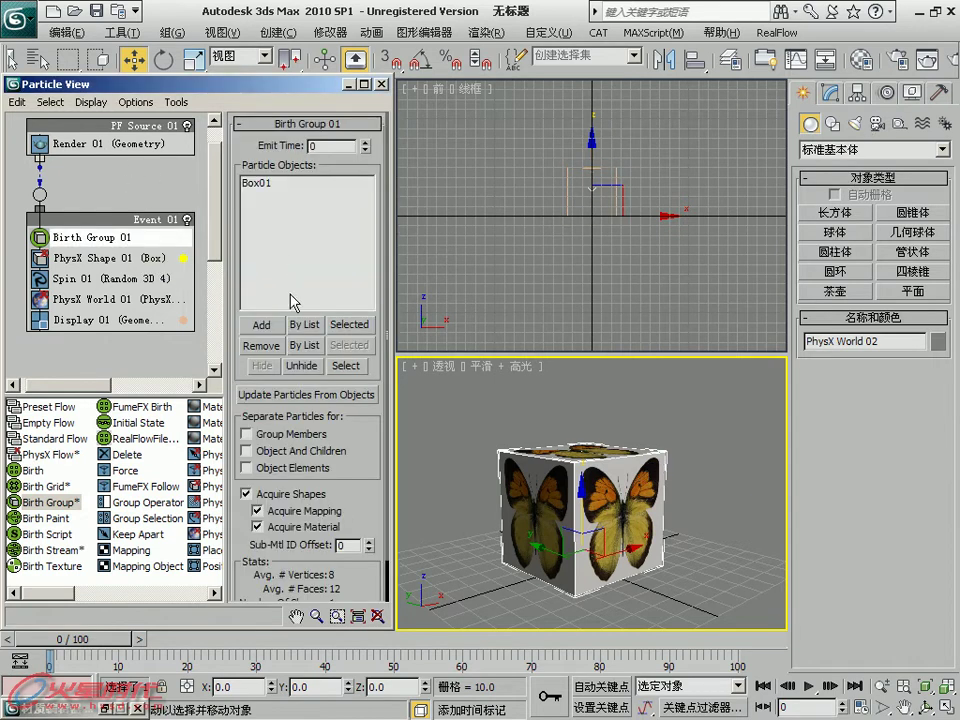
click(560, 476)
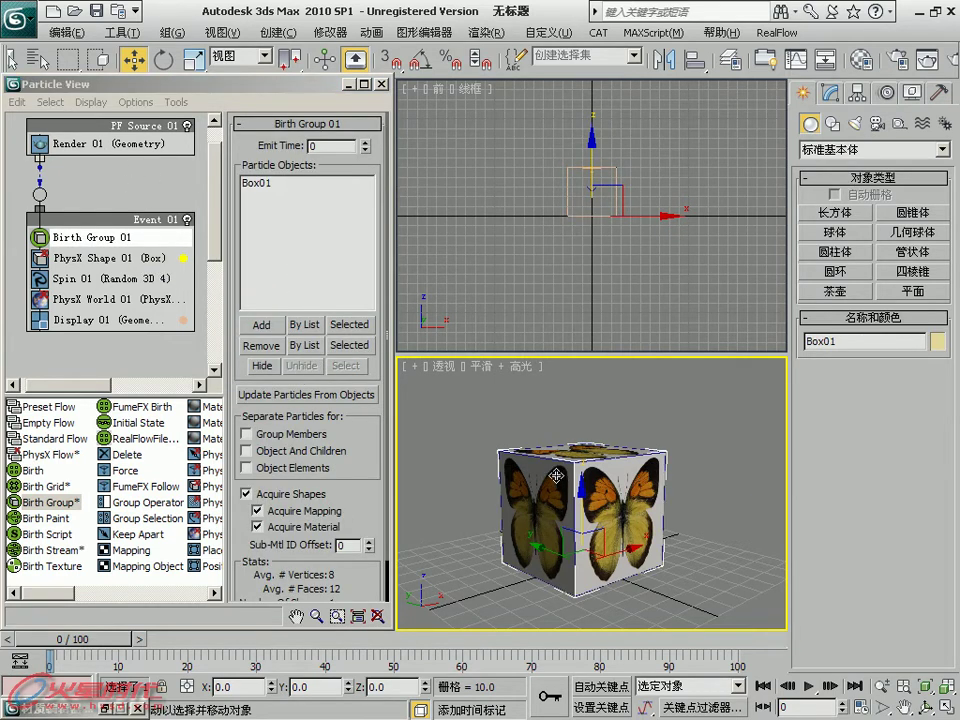
shift+drag(578, 506, 580, 440)
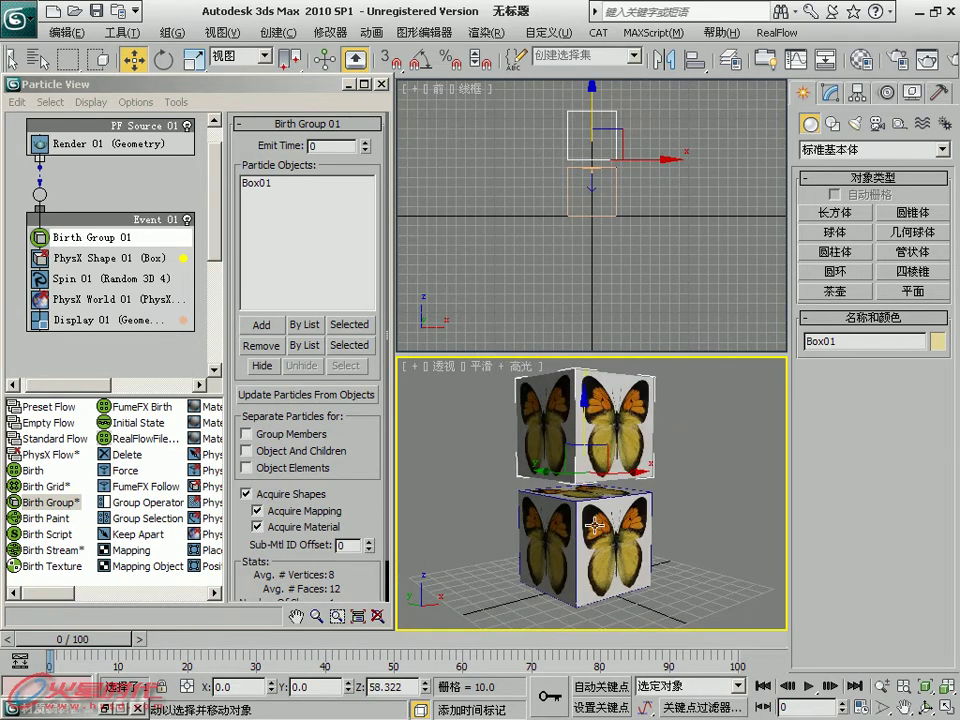
click(268, 396)
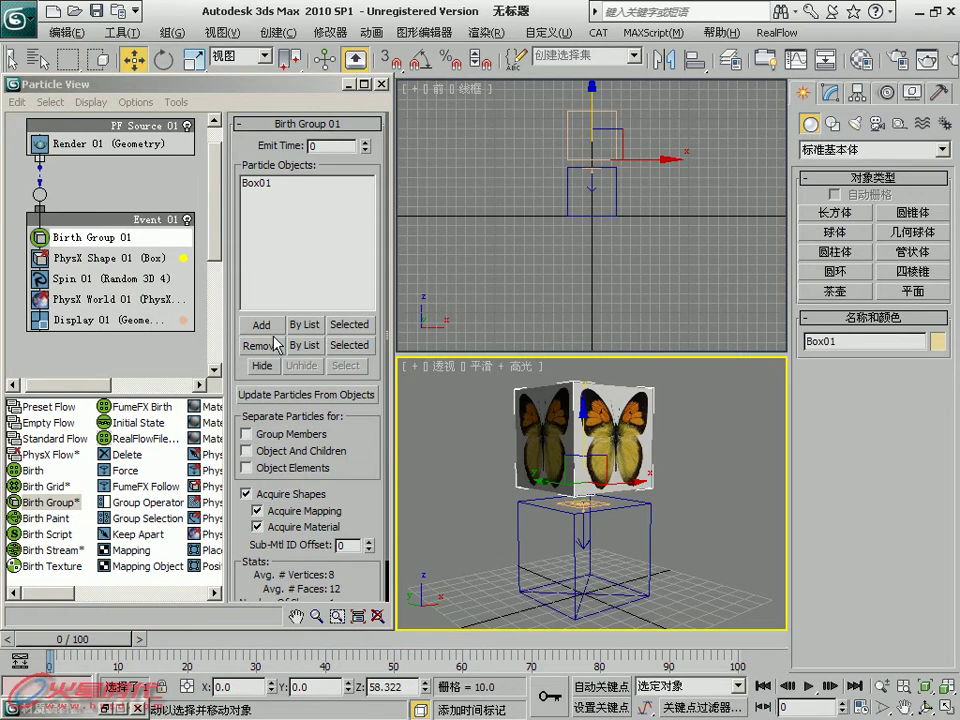
click(263, 366)
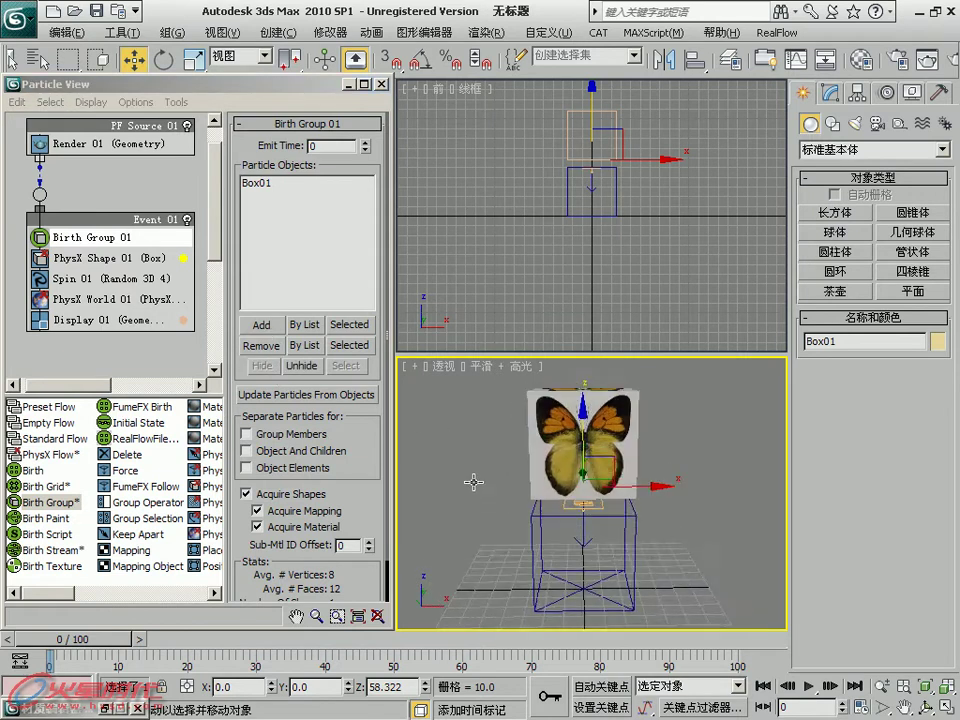
Draw a new sphere, Sphere01, in the scene
click(833, 236)
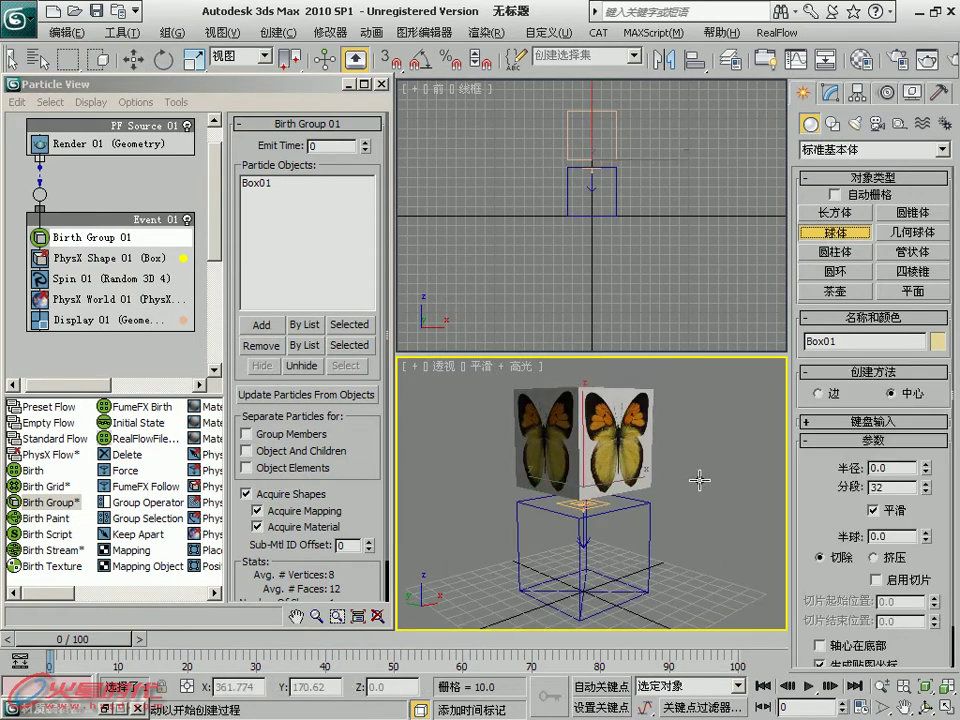
mouse_move(585, 590)
mouse_down()
mouse_move(588, 604)
mouse_move(470, 100)
mouse_up()
key(w)
In Birth Group 01, remove Box01 and add Sphere01 by list as the particle object
click(256, 184)
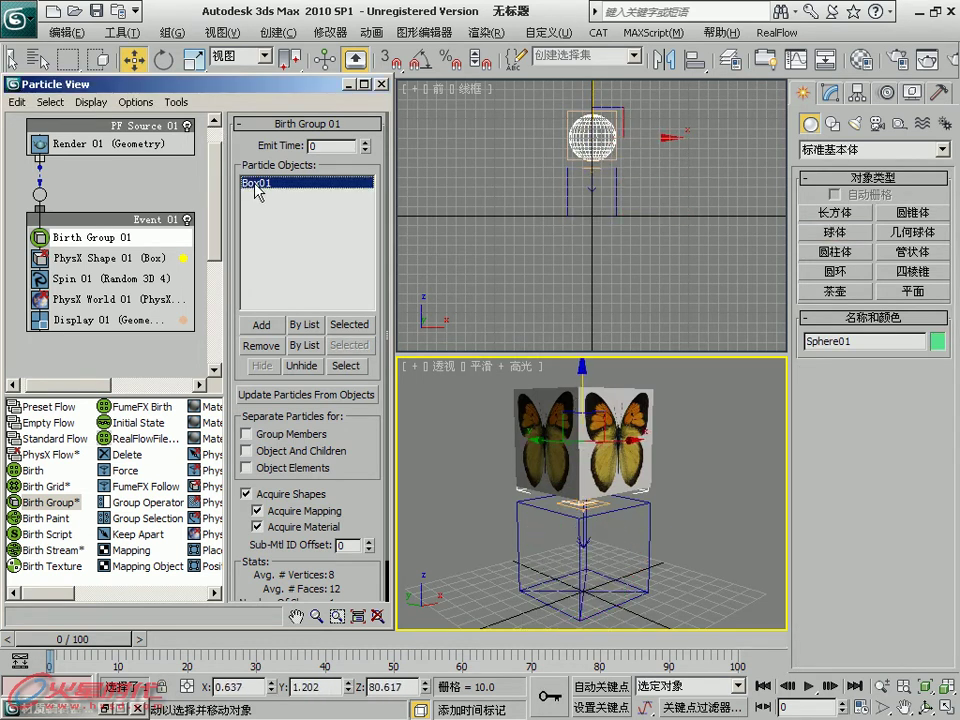
click(262, 345)
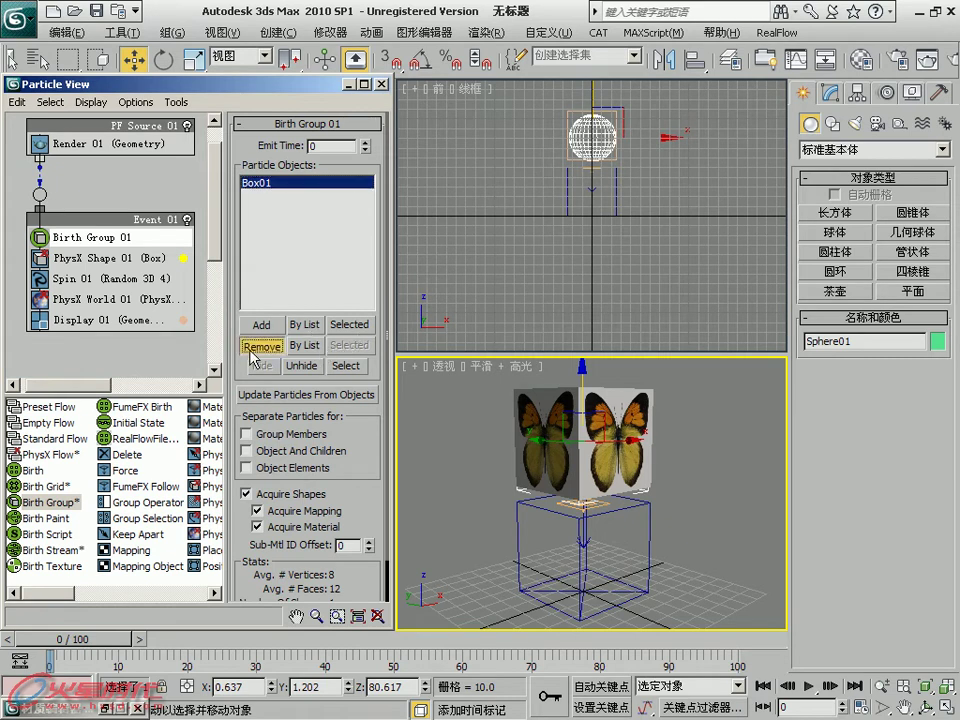
click(506, 441)
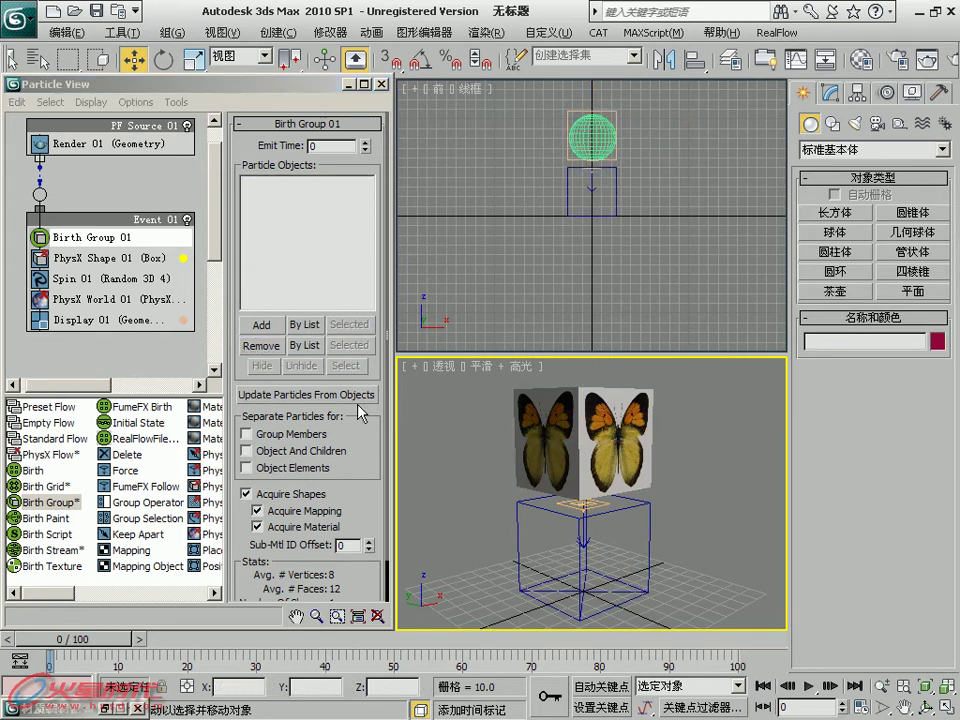
click(298, 333)
click(186, 216)
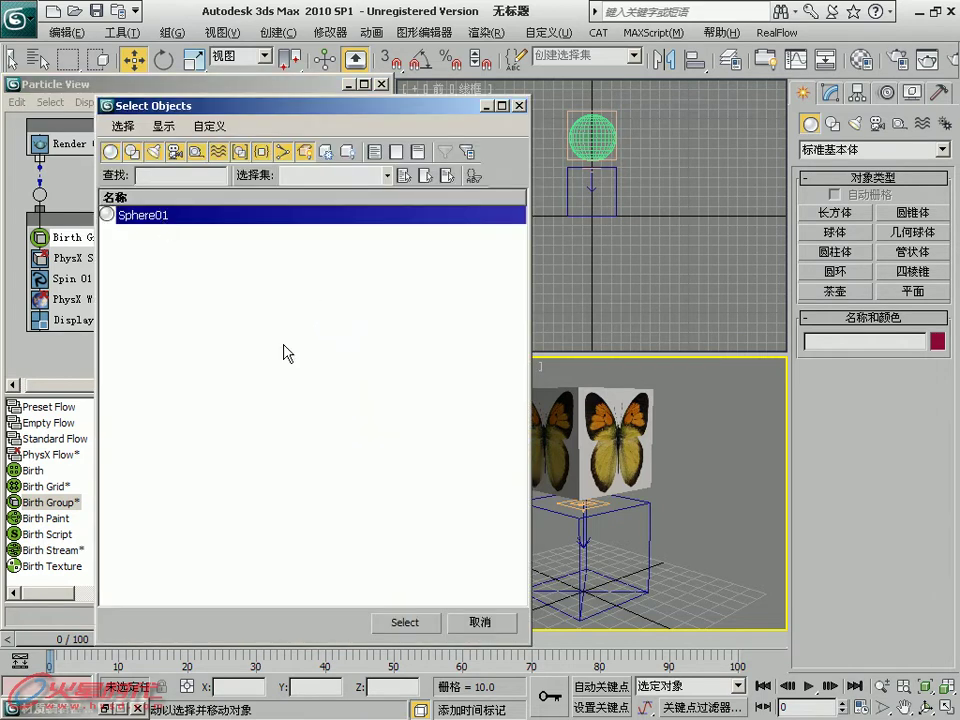
click(398, 620)
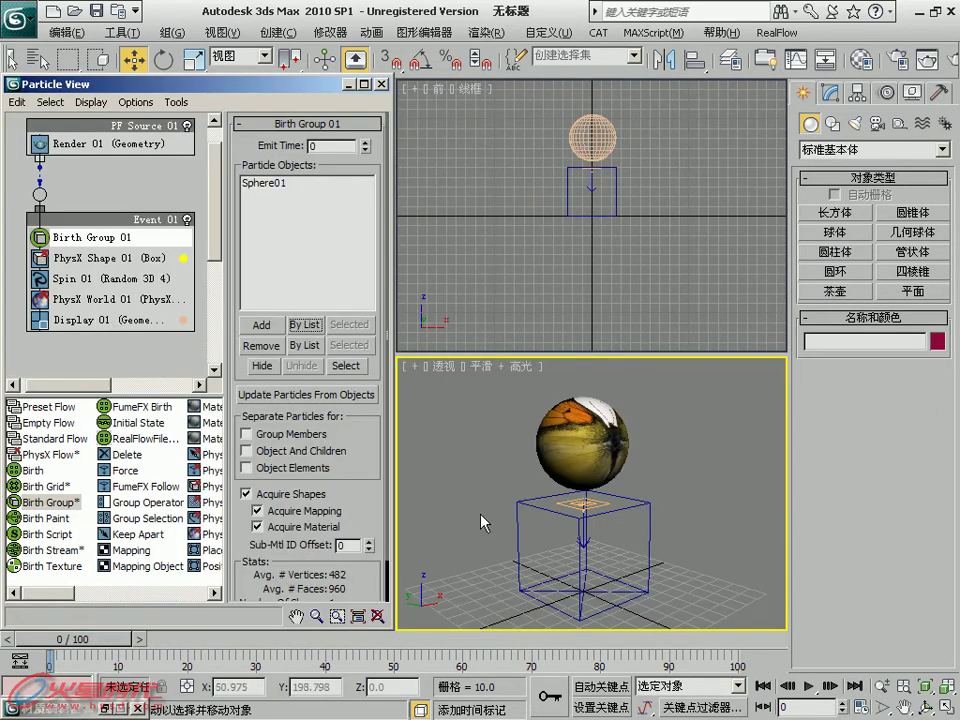
Go up to the parent material level in the Material Editor
alt+middle_drag(648, 504, 590, 492)
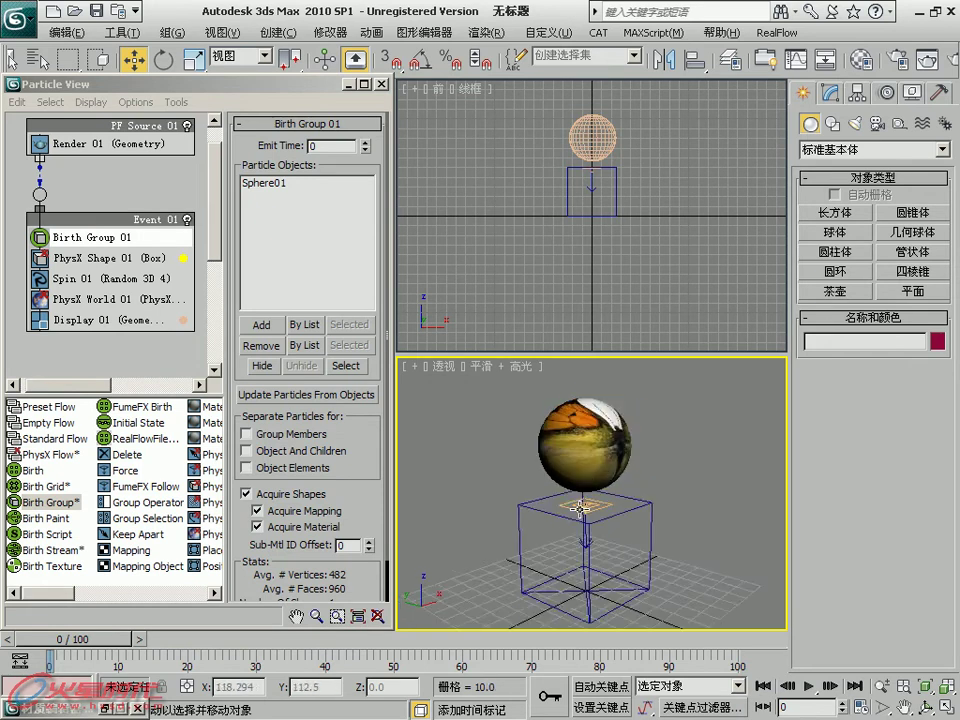
click(859, 60)
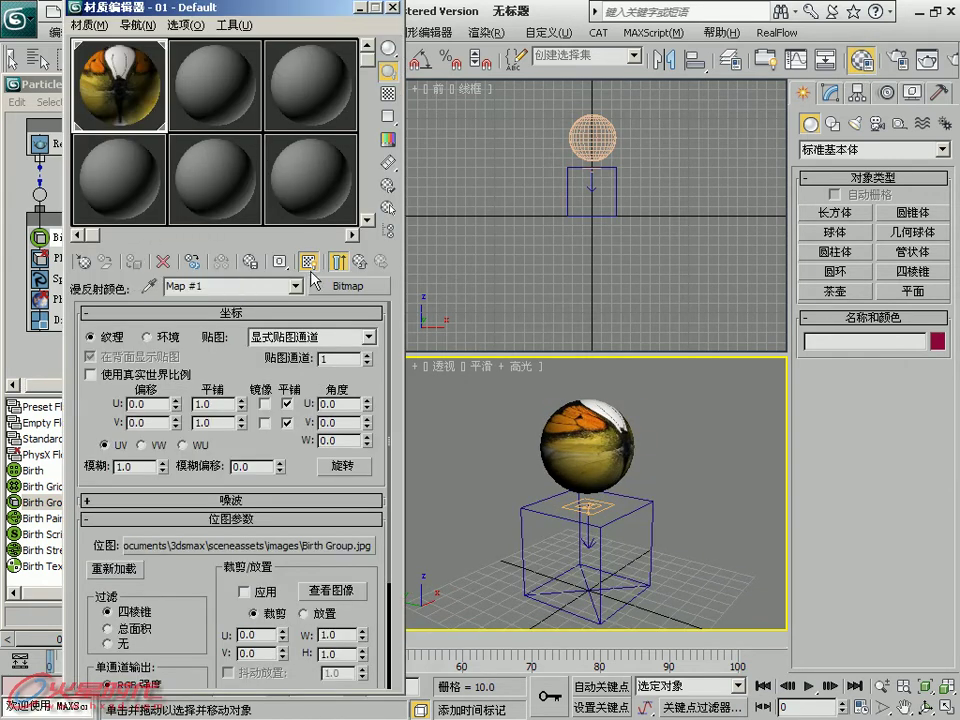
click(359, 262)
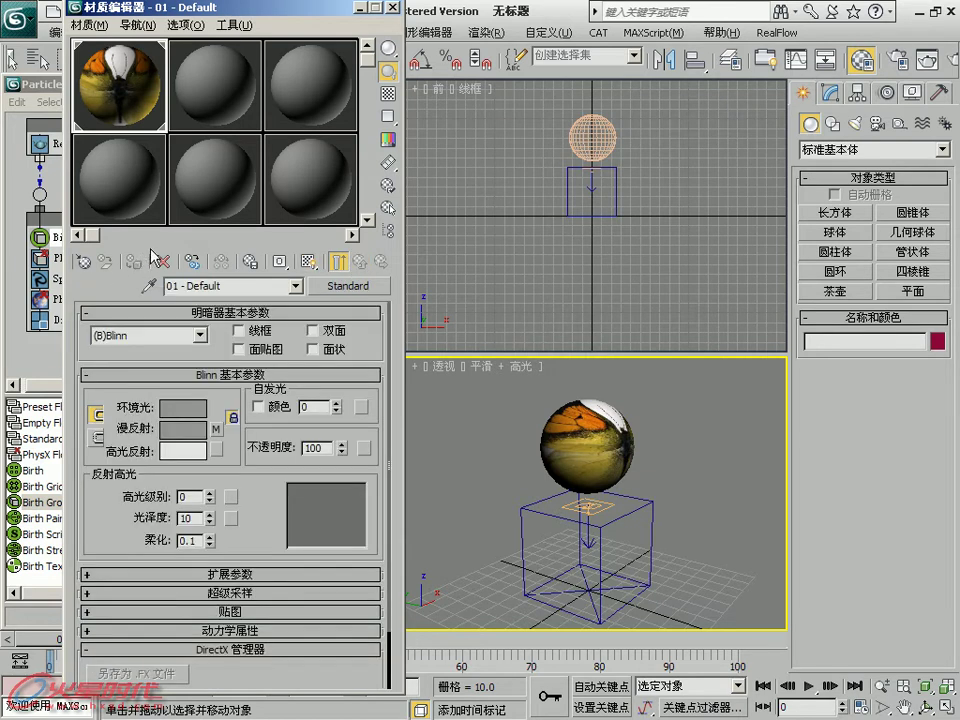
click(393, 7)
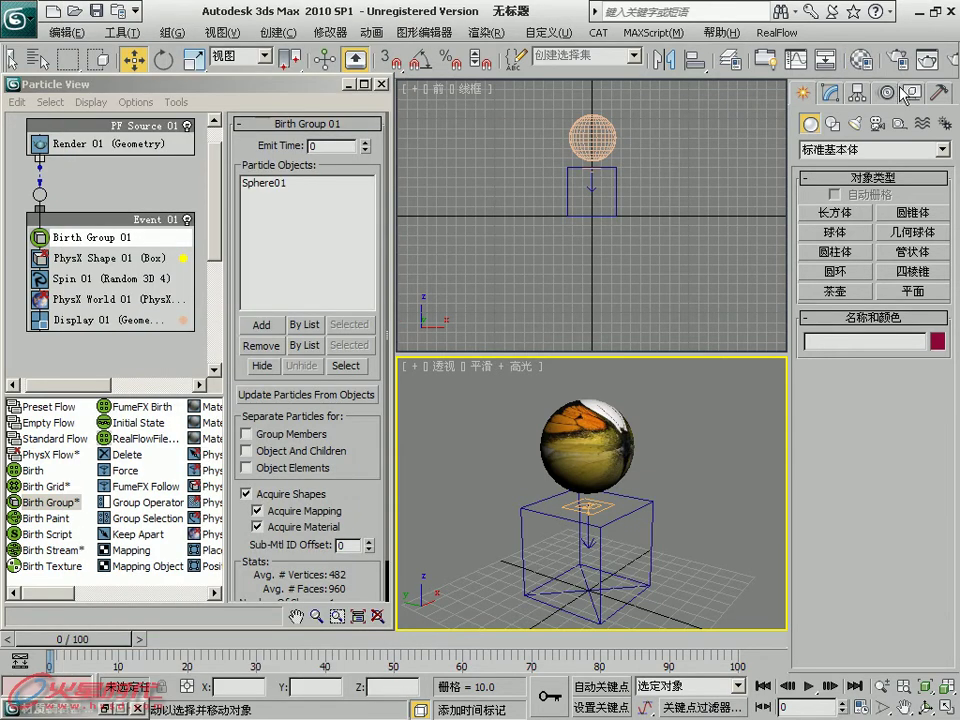
Unhide Box01 from the Display panel, then hide it again
click(911, 92)
click(873, 664)
double_click(236, 212)
click(650, 415)
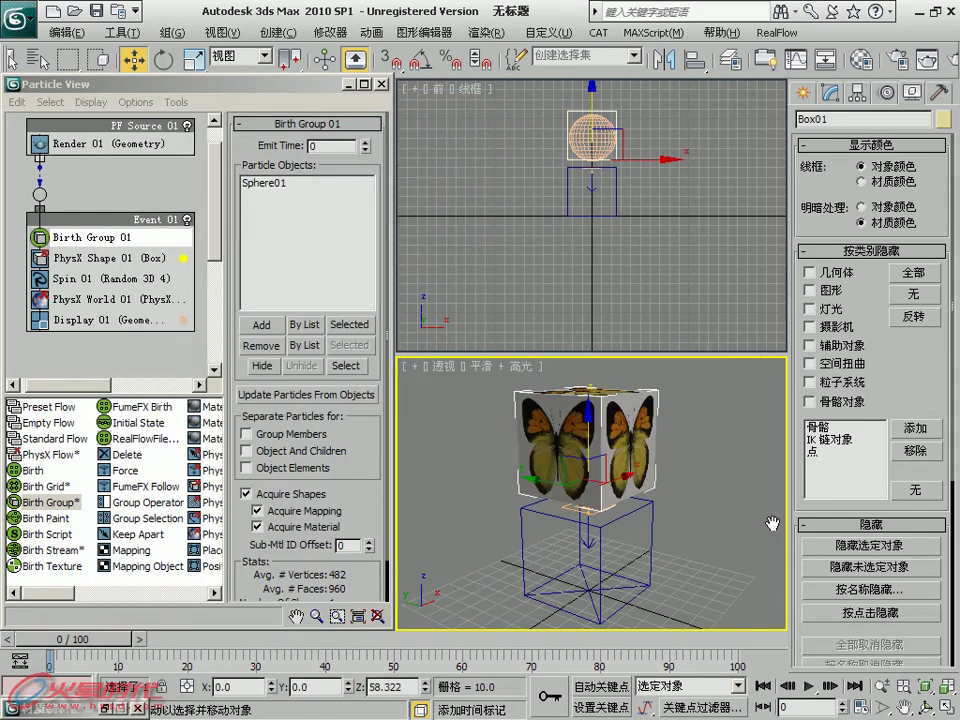
click(869, 546)
Select Sphere01, pick the second material slot, and update particles from Sphere01
click(585, 440)
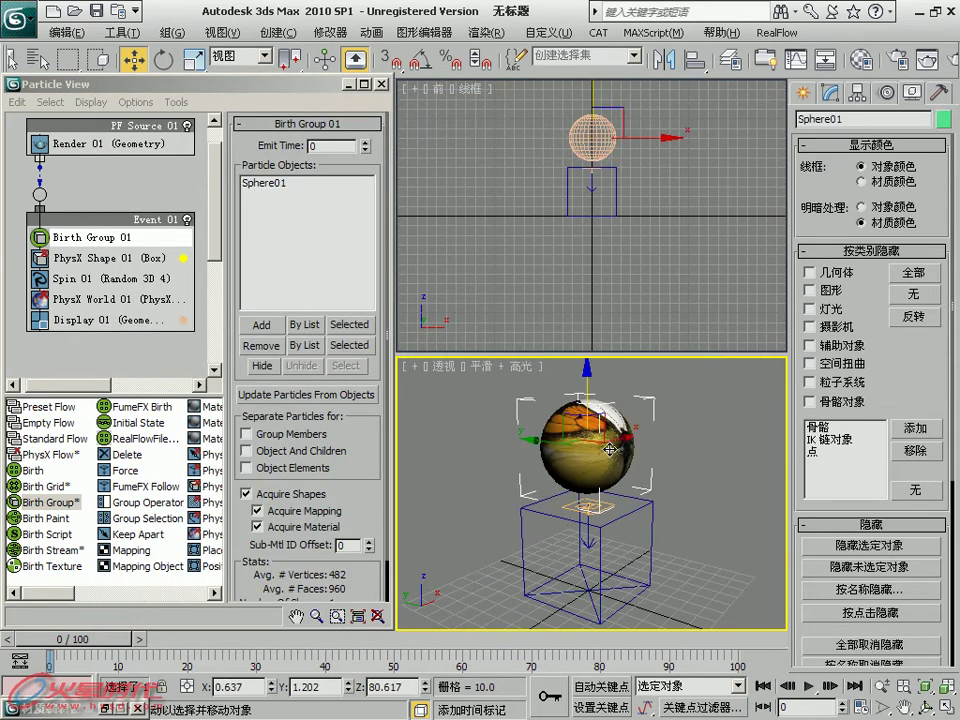
key(m)
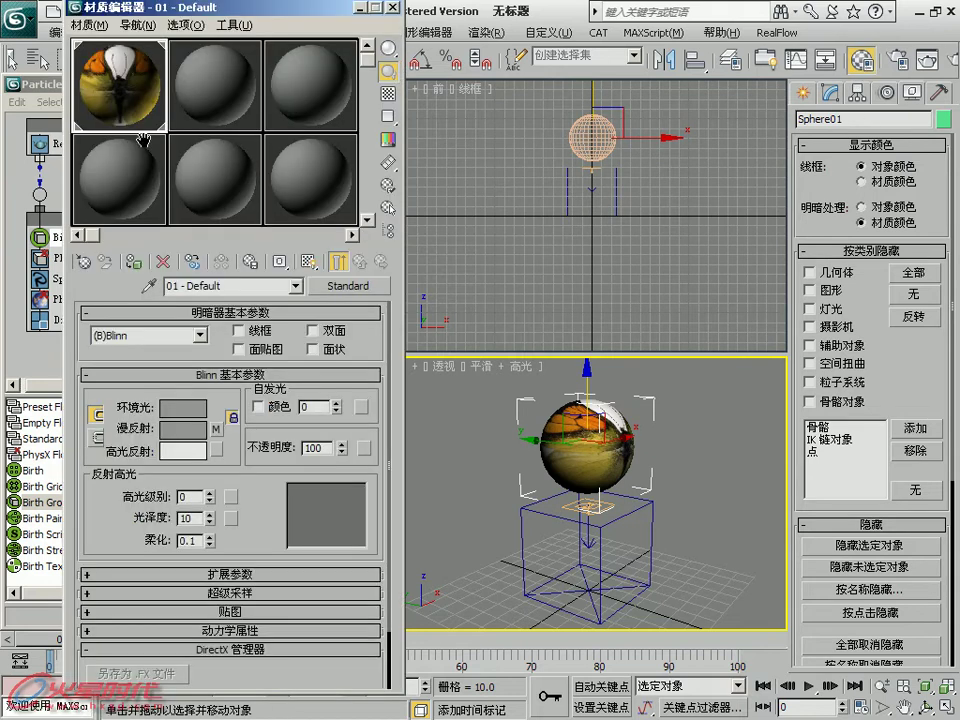
click(359, 8)
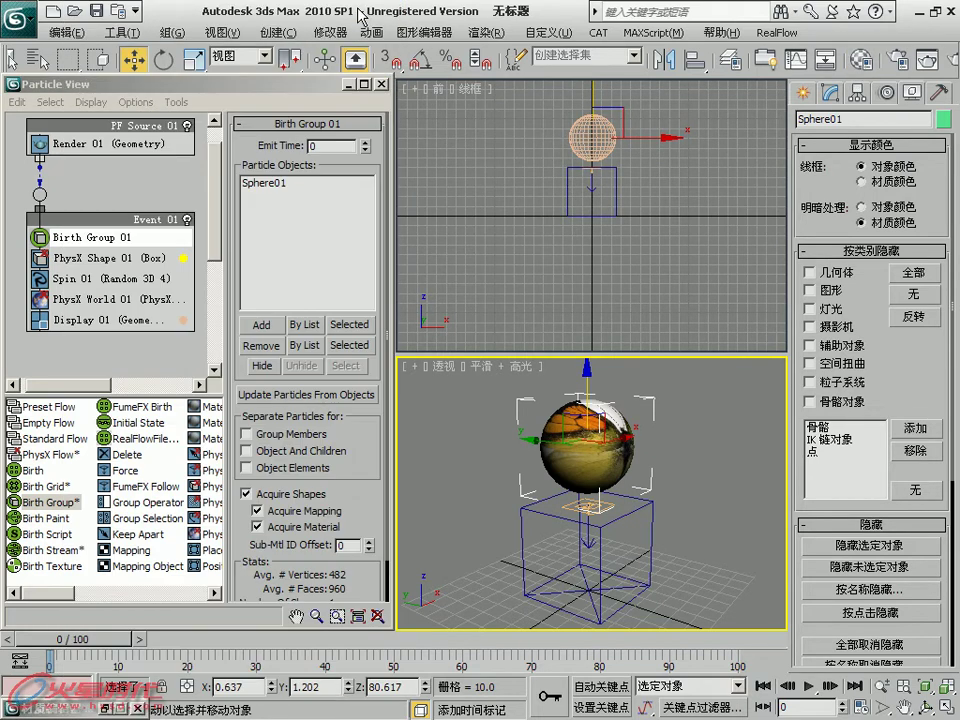
key(m)
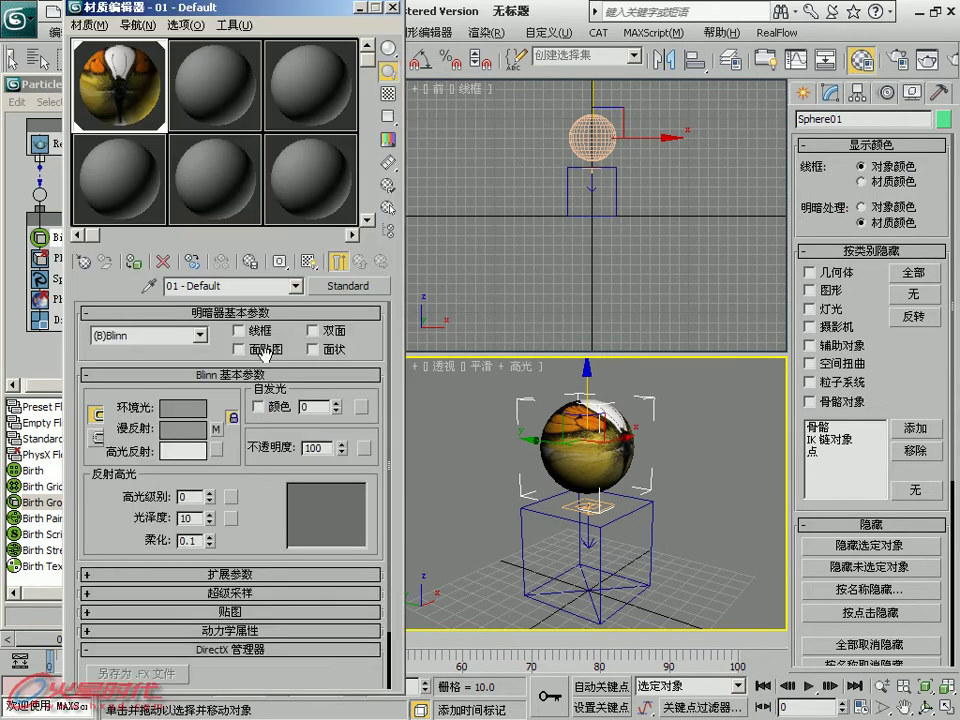
click(210, 125)
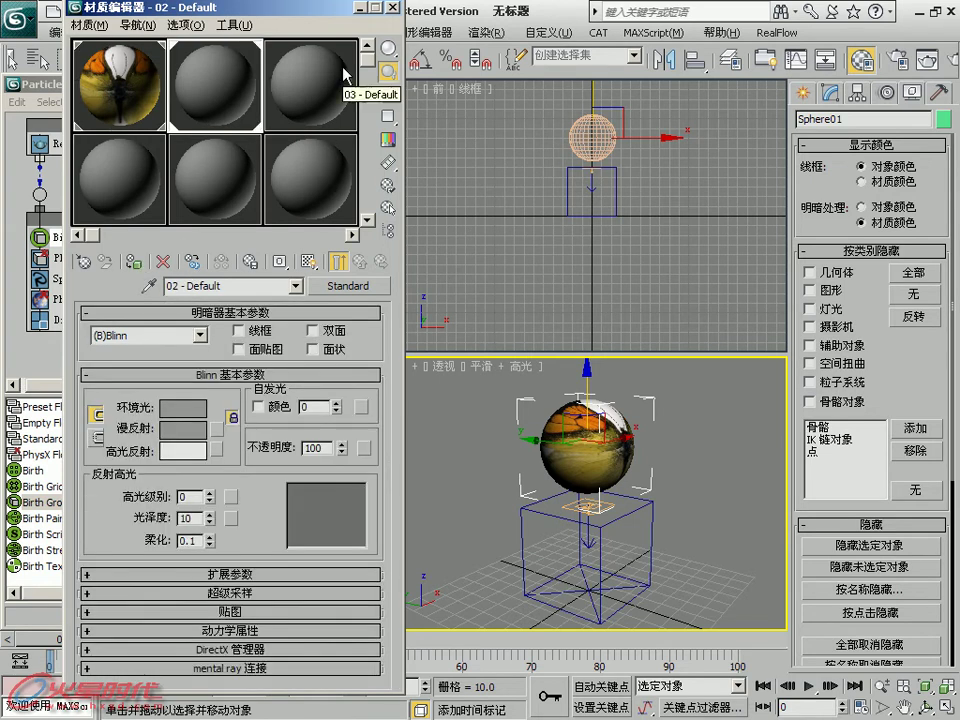
click(360, 8)
click(313, 393)
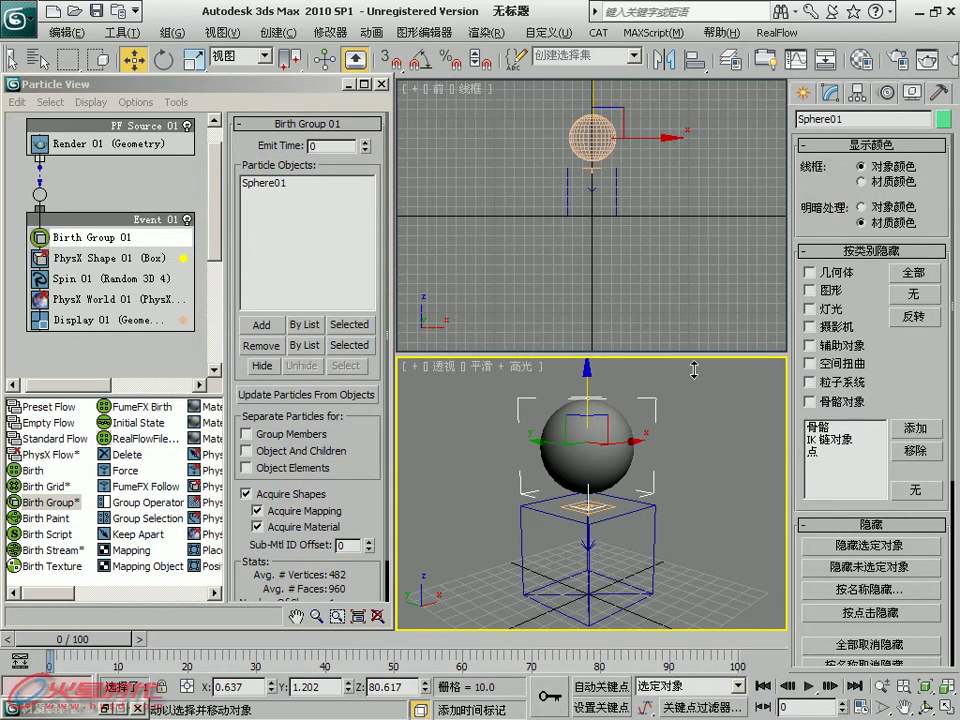
Check the 01 - Default material in the Material Editor
click(862, 60)
click(144, 118)
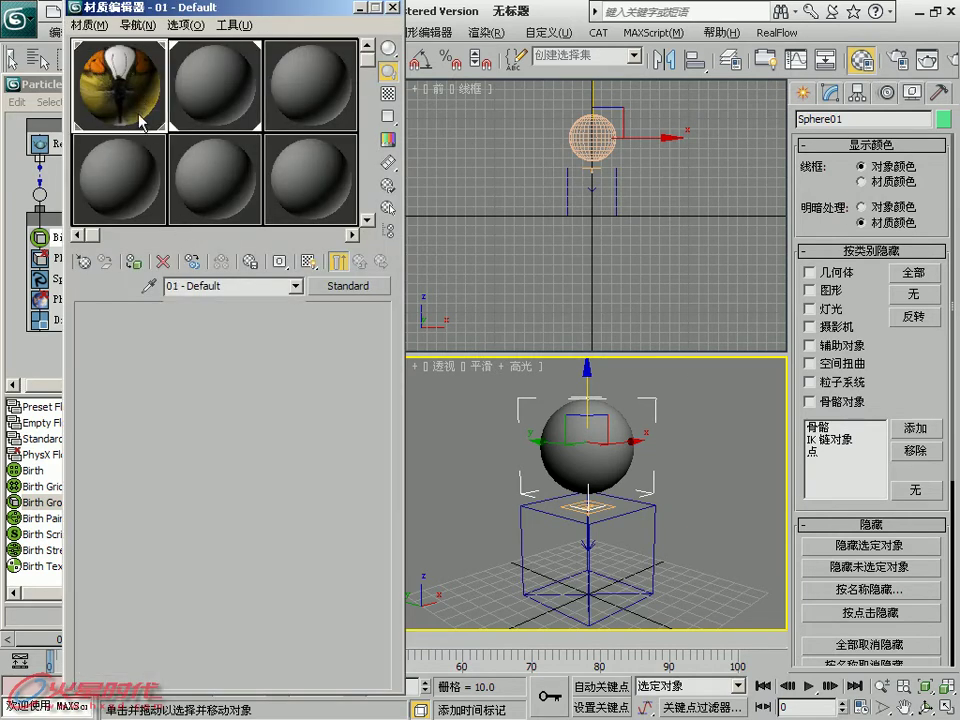
click(392, 7)
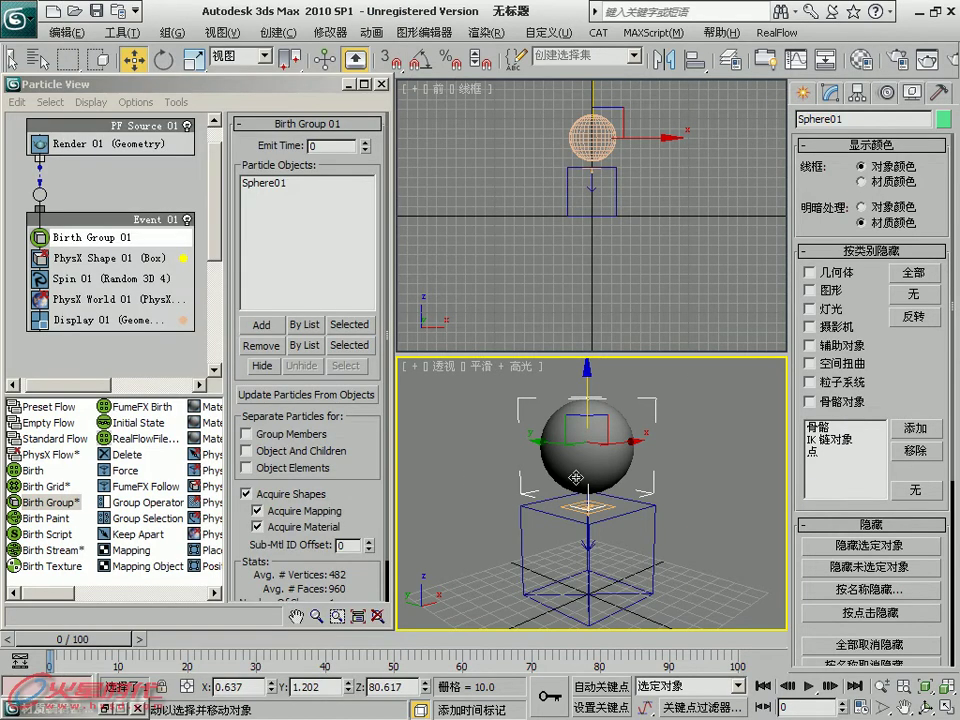
Toggle PF Source 01 off and on, refresh particles from Sphere01, and scrub the timeline
click(186, 127)
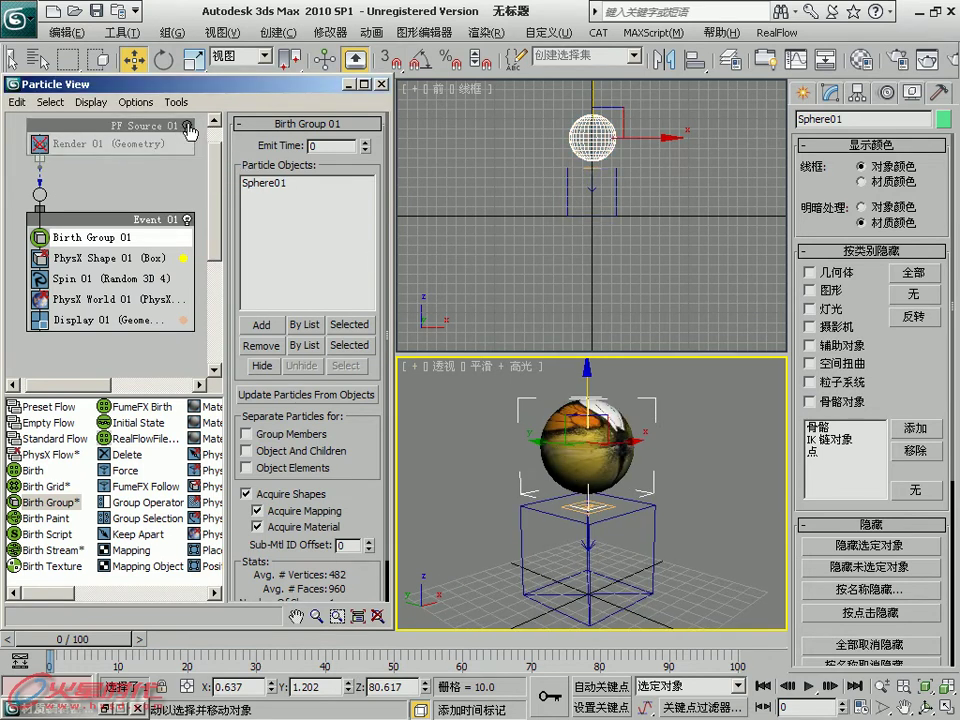
click(186, 128)
click(276, 398)
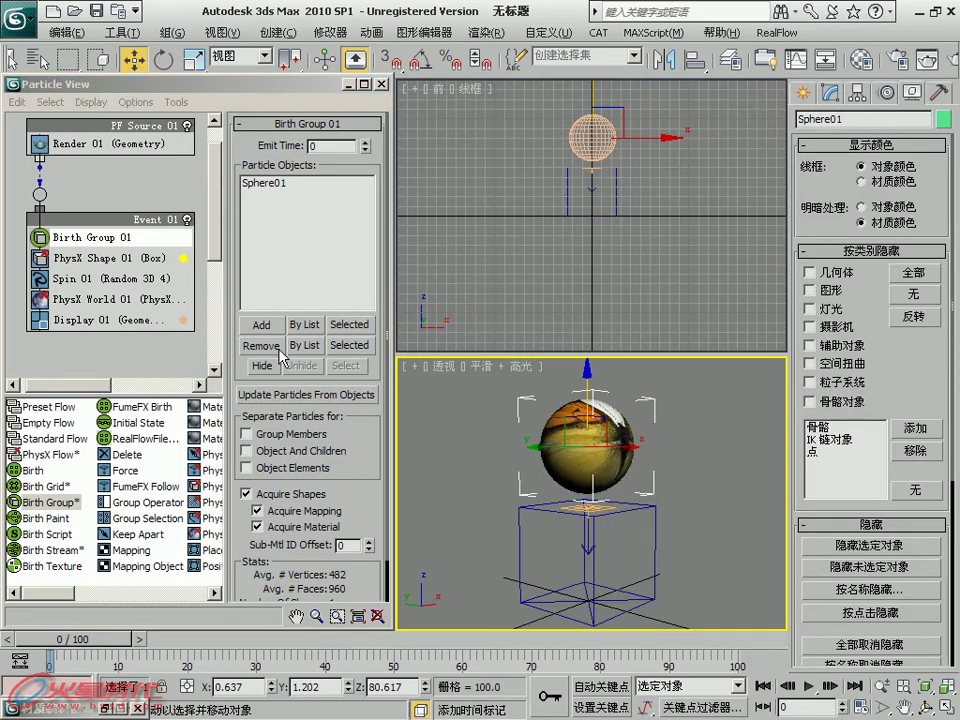
drag(257, 380, 263, 325)
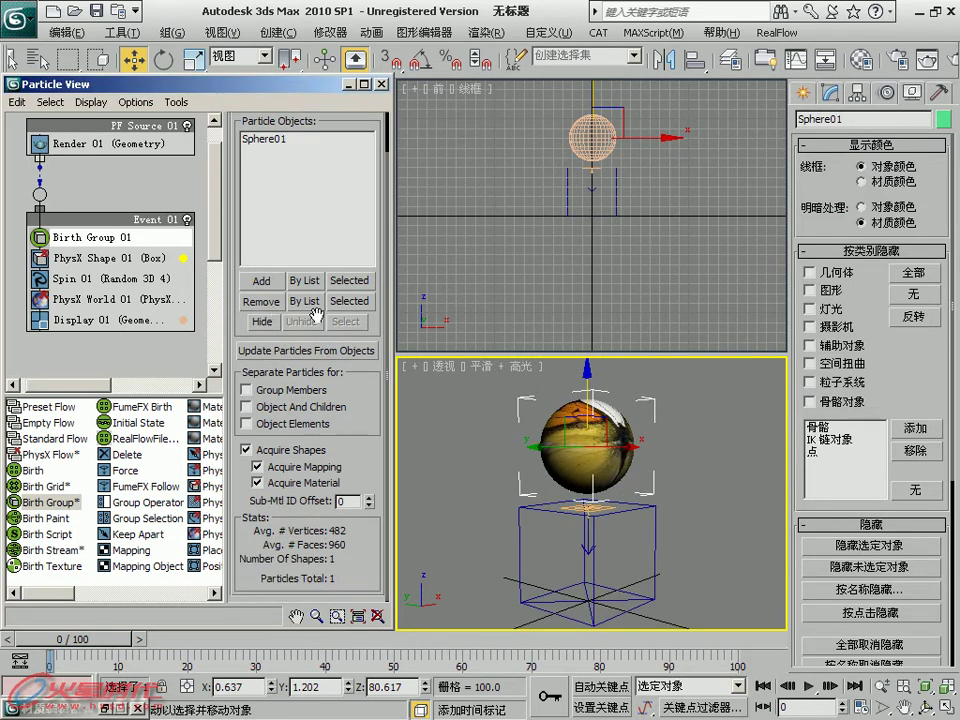
drag(325, 375, 321, 492)
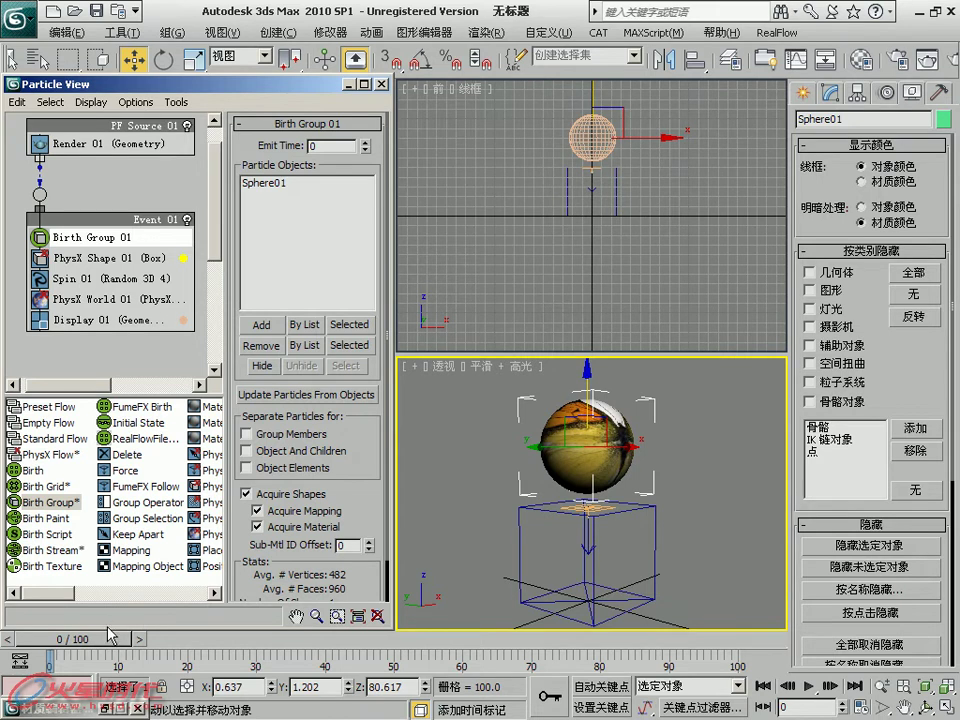
mouse_move(115, 648)
mouse_down()
mouse_move(230, 646)
mouse_move(30, 617)
mouse_up()
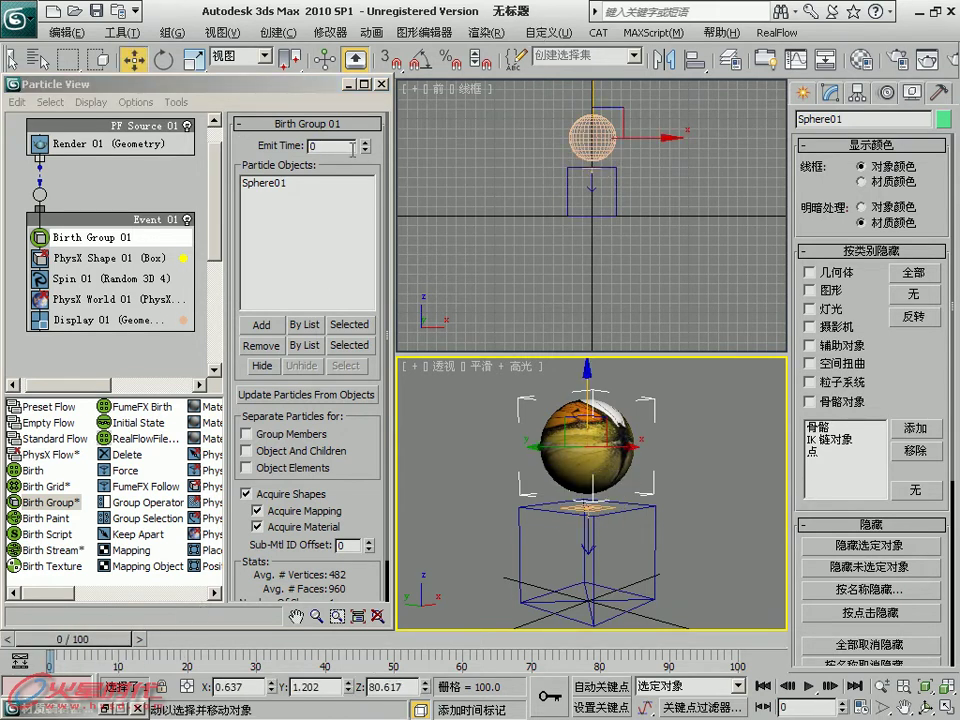
Set Birth Group 01's Emit Time to 20 and hide the original Sphere01 object
drag(352, 148, 284, 146)
text(20)
key(Return)
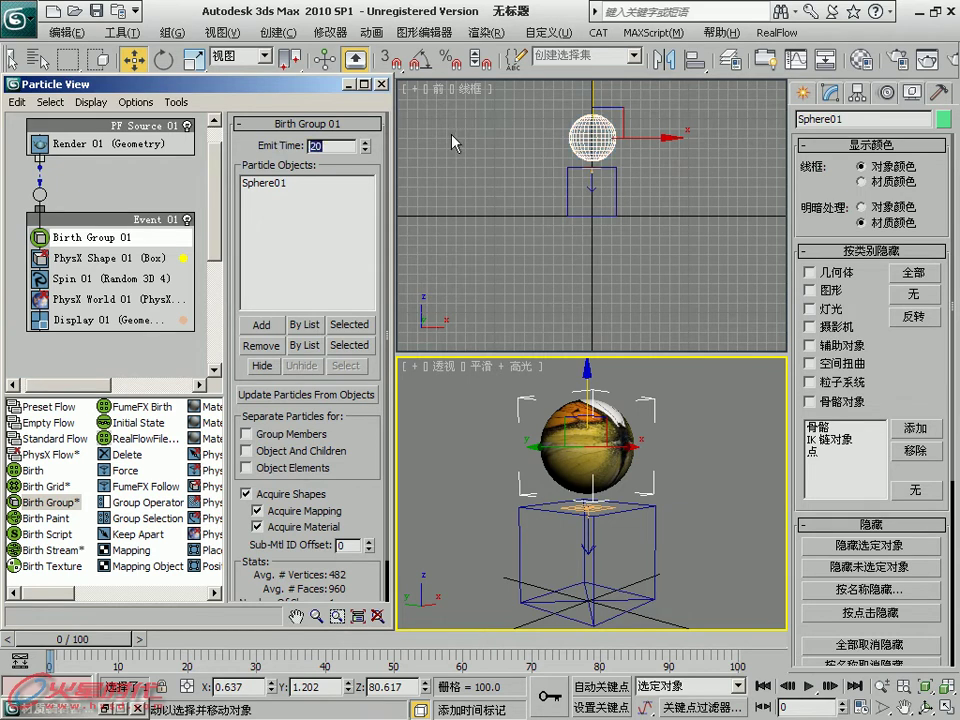
click(85, 652)
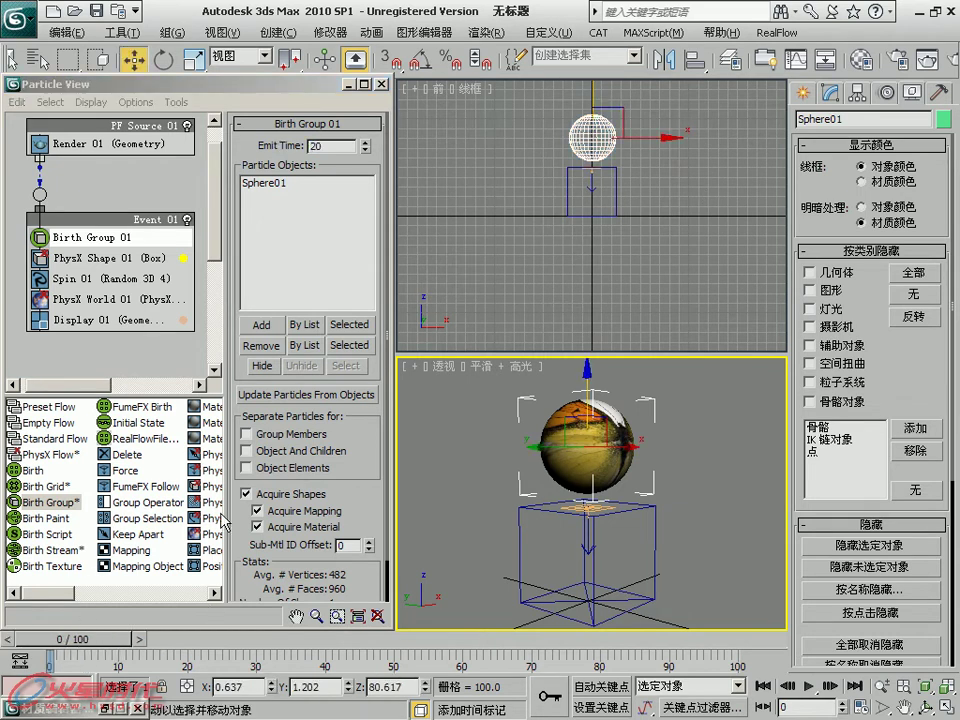
click(261, 366)
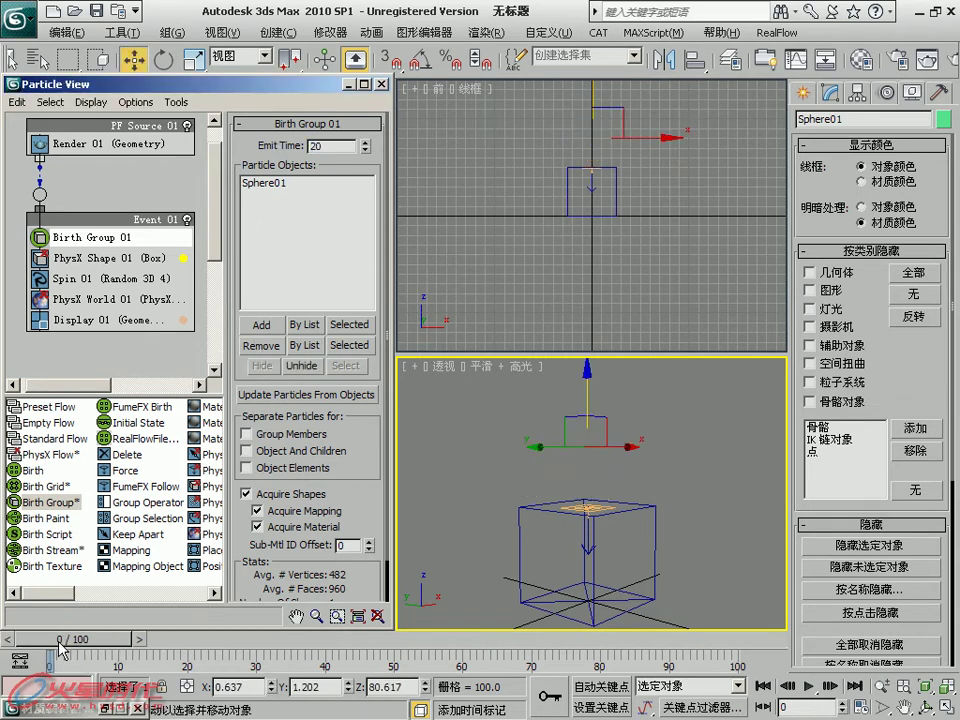
Scrub and play the sphere particle falling onto the box, then reset Emit Time to 0
click(62, 648)
drag(42, 645, 210, 640)
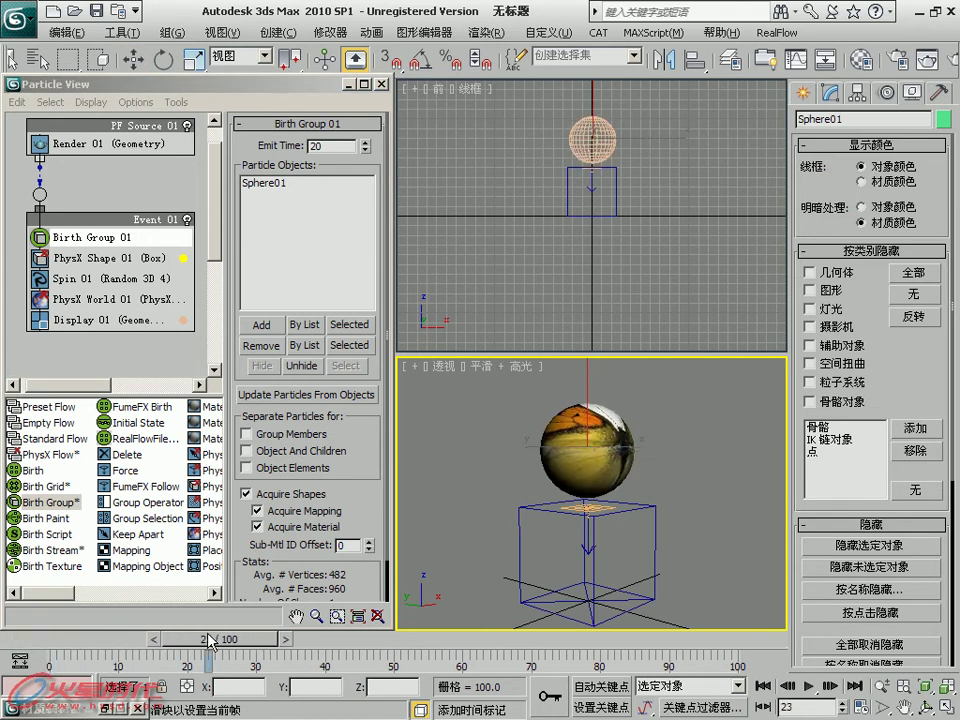
mouse_move(210, 640)
mouse_down()
mouse_move(20, 632)
mouse_move(305, 635)
mouse_up()
key(w)
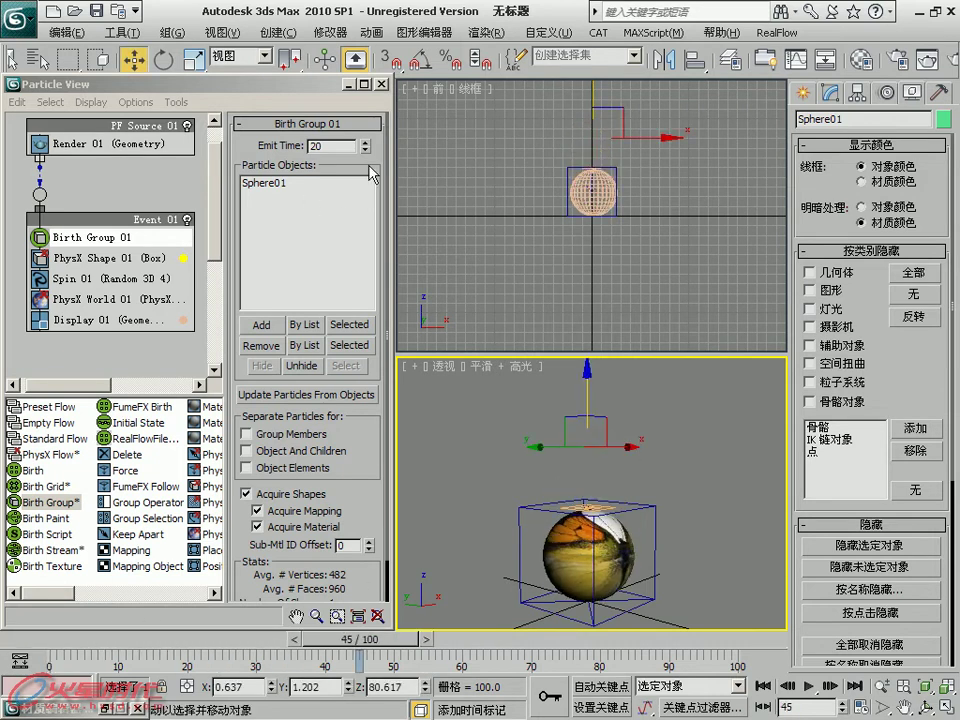
right_click(365, 151)
key(Home)
key(slash)
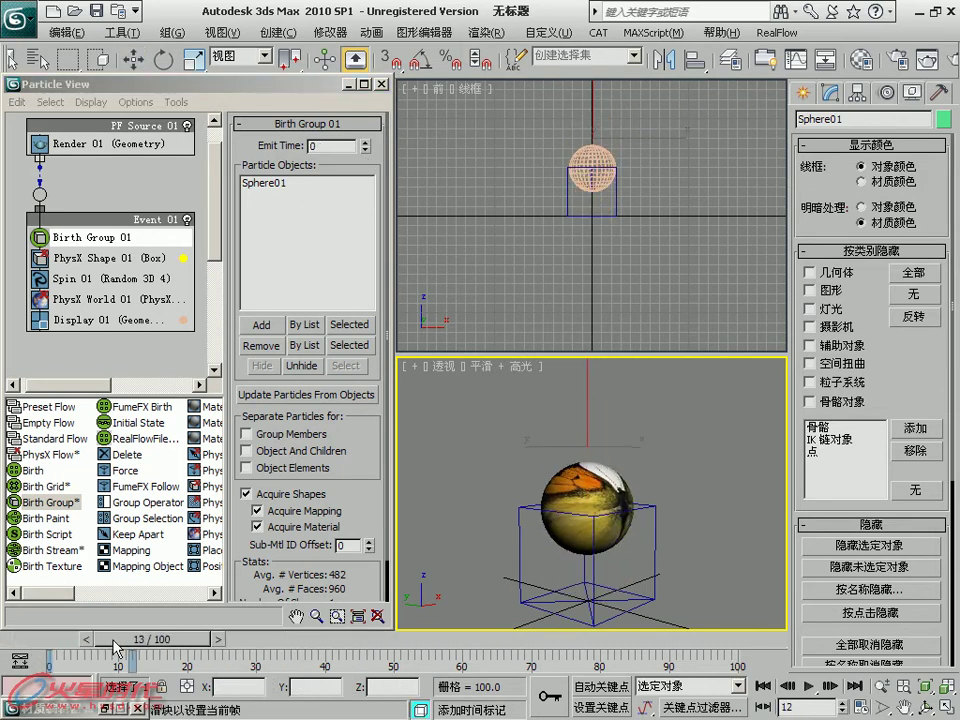
key(Home)
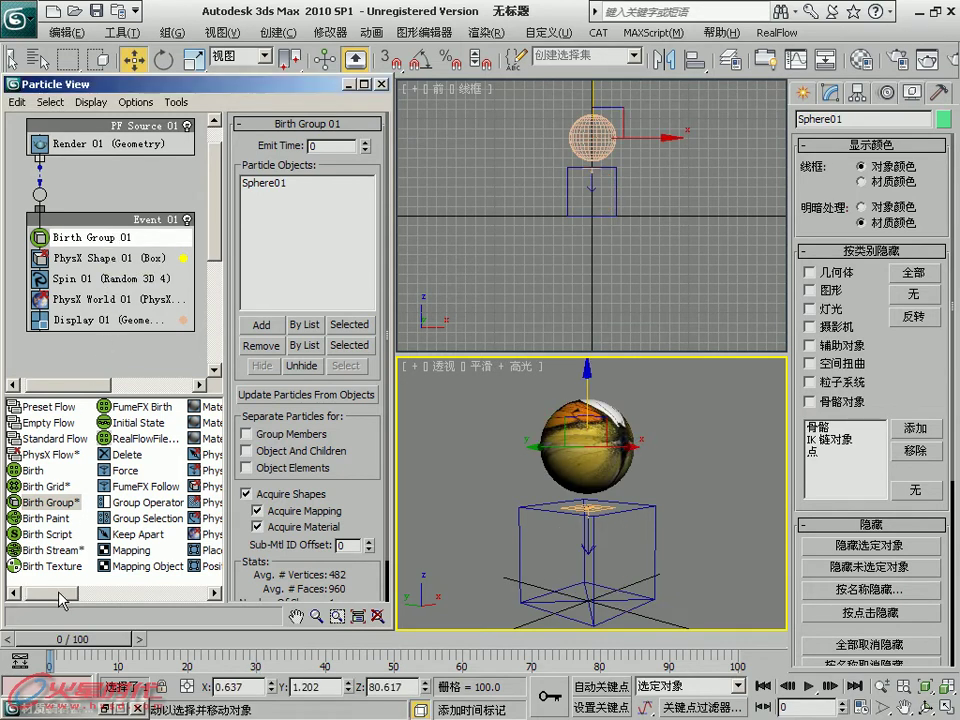
Browse the depot operators: Birth, Position Icon, Position Object, Shape and Shape Instance
click(33, 469)
drag(42, 597, 71, 595)
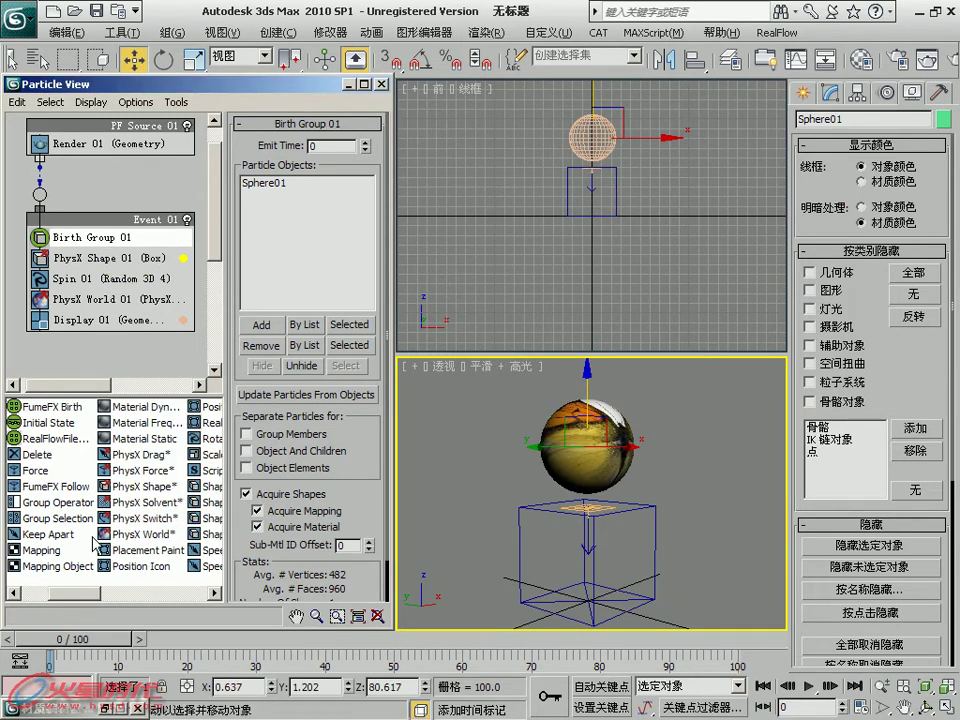
click(146, 566)
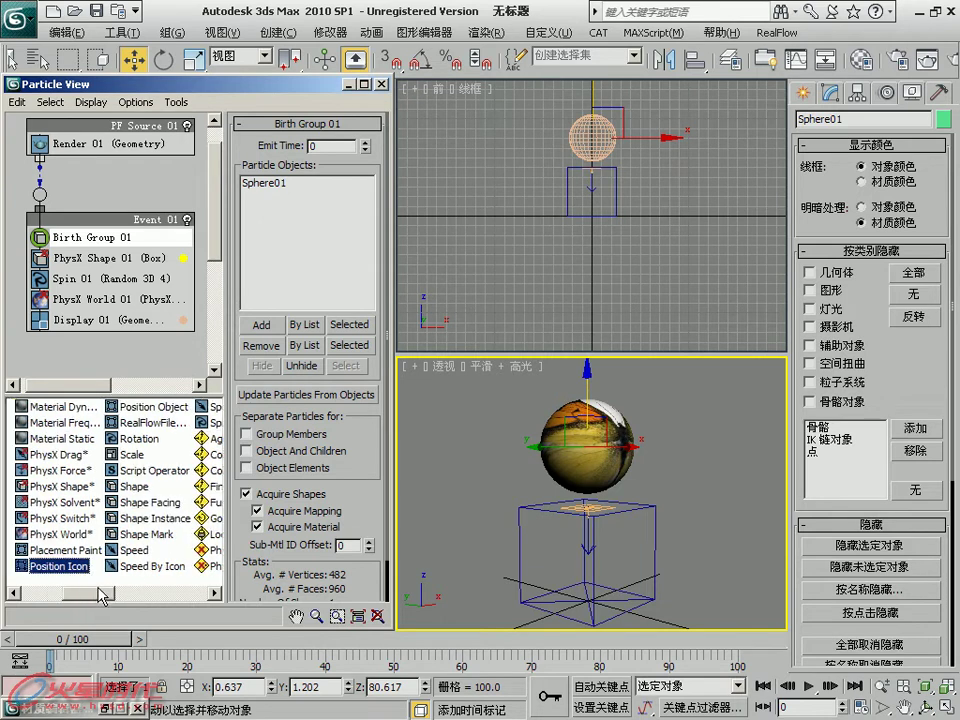
click(211, 408)
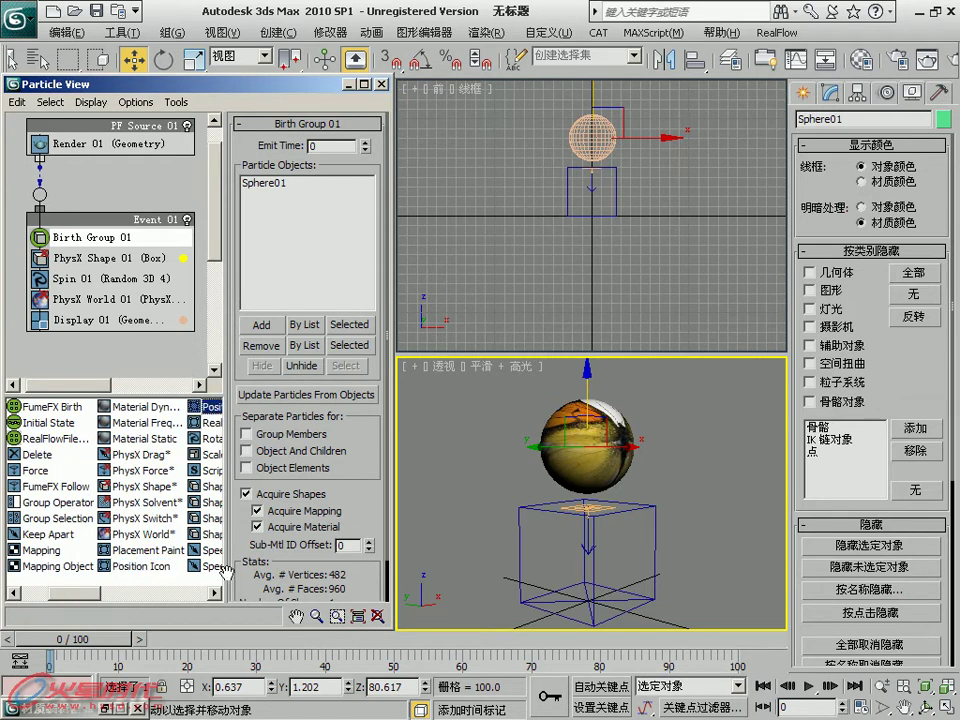
click(214, 593)
click(151, 521)
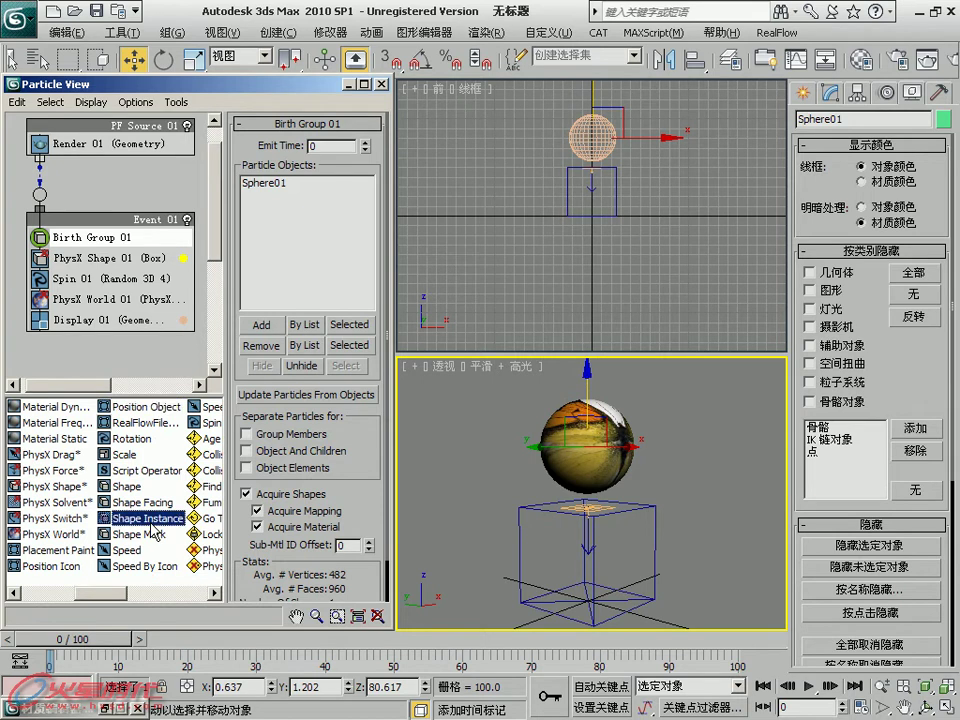
click(144, 489)
click(148, 519)
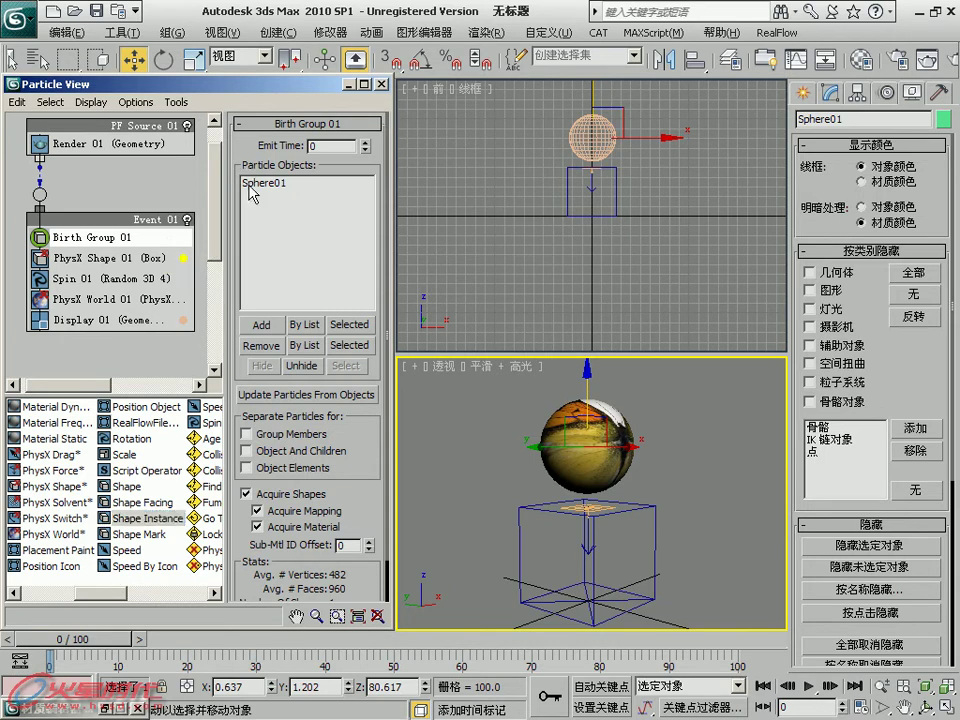
Enlarge the event graph area and widen the Particle View window
drag(210, 395, 210, 435)
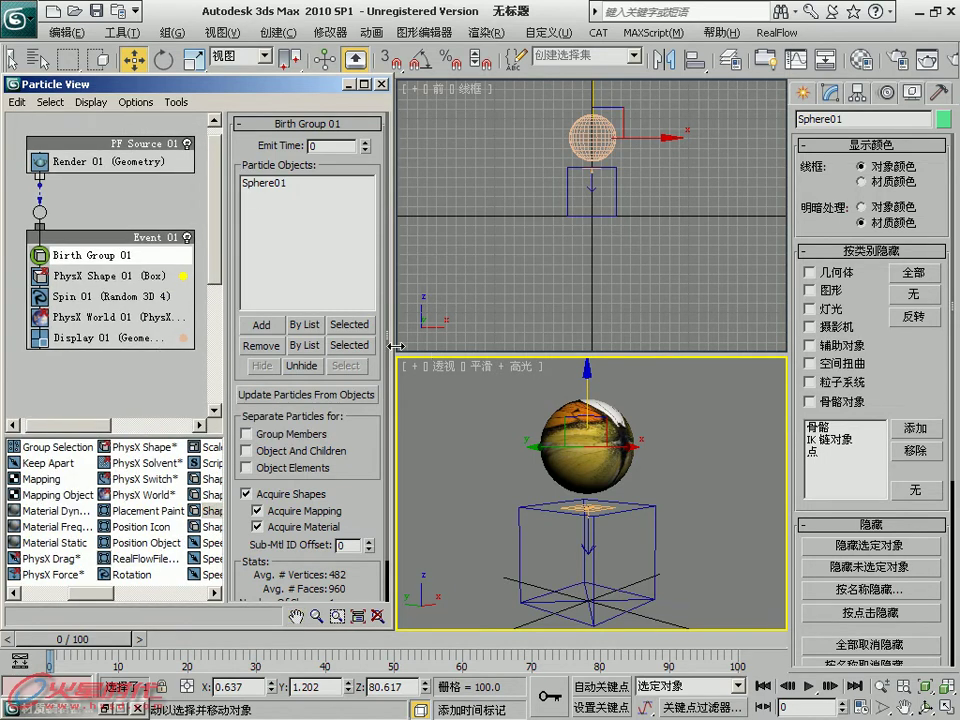
drag(397, 355, 478, 343)
middle_drag(588, 447, 638, 449)
scroll(638, 449, down, 2)
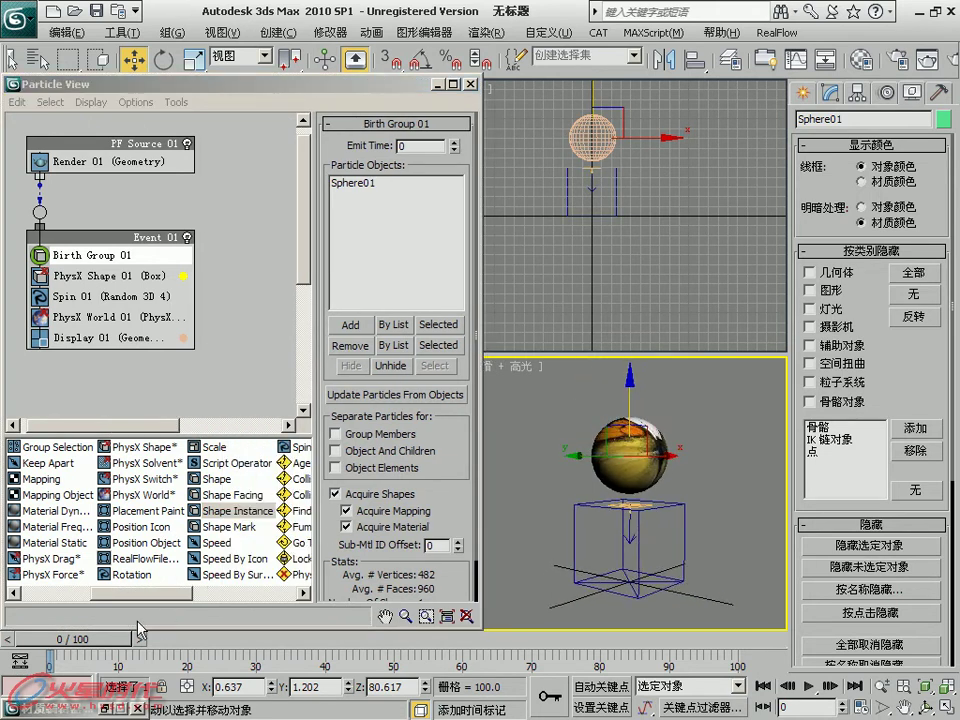
Play and scrub the sphere's fall, then return to the first frame
key(slash)
drag(74, 638, 135, 625)
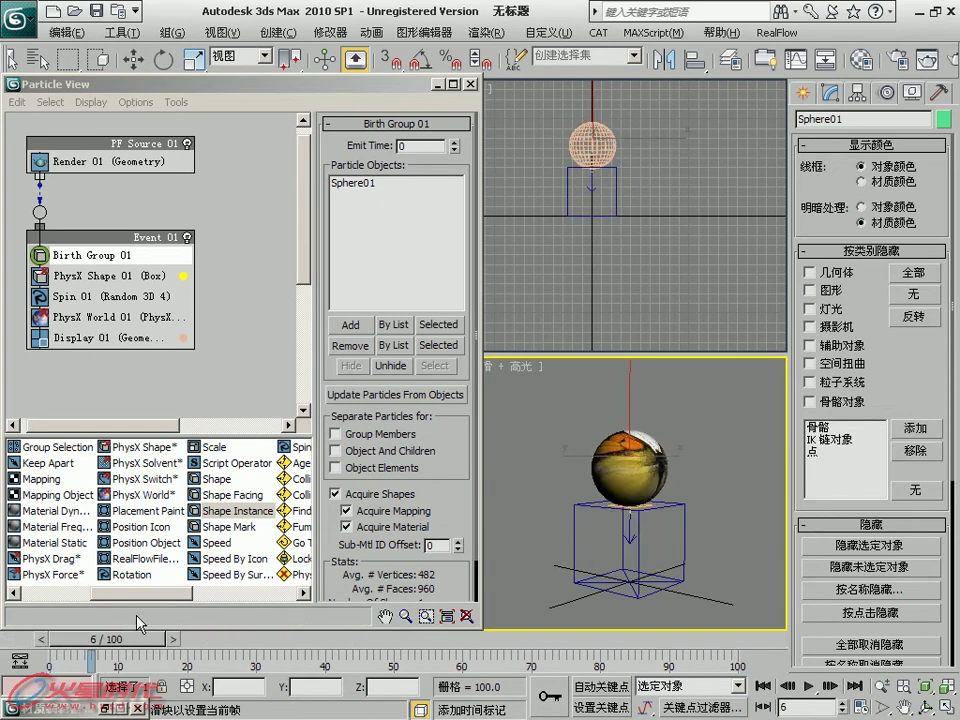
key(Home)
key(w)
middle_drag(139, 270, 128, 279)
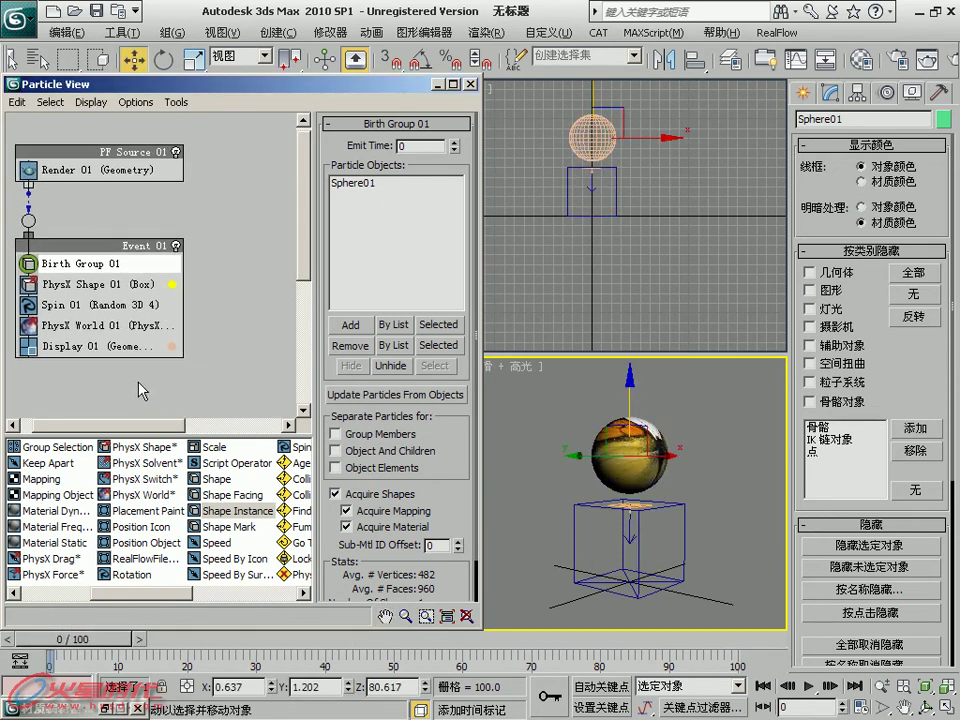
drag(117, 596, 44, 597)
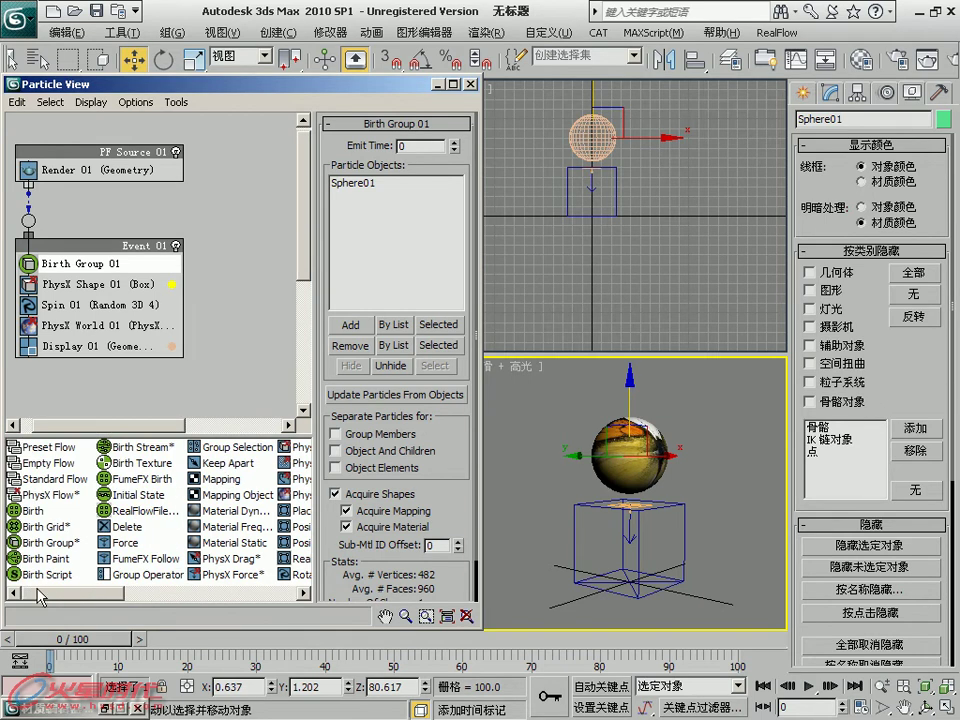
Select Event 01's Display, PhysX World, Spin and PhysX Shape operators for copying
click(75, 347)
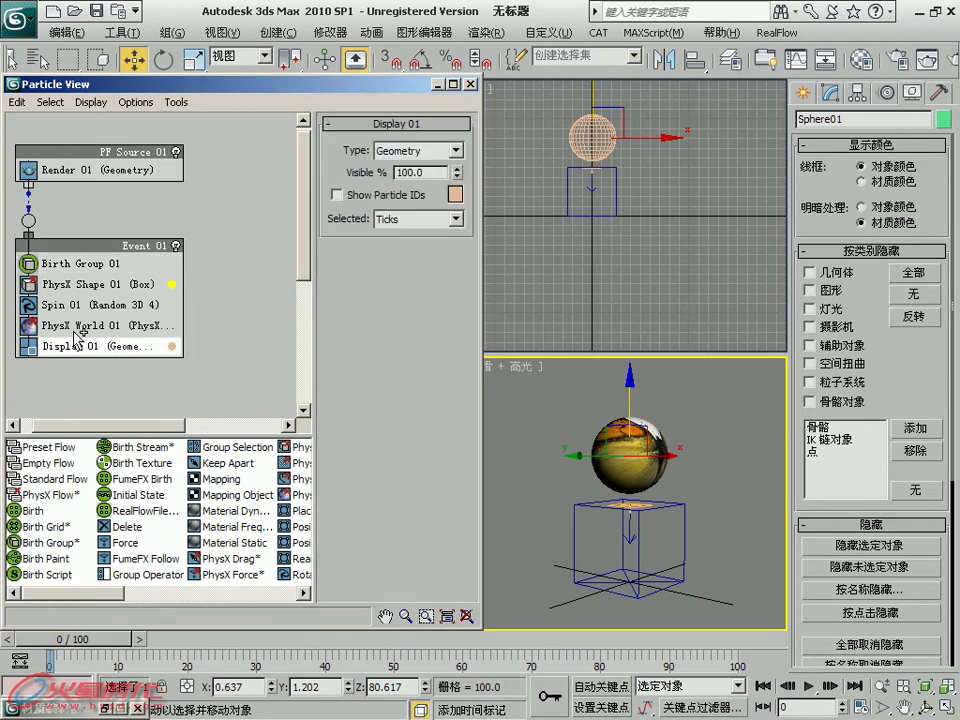
ctrl+click(62, 325)
ctrl+click(62, 302)
ctrl+click(90, 285)
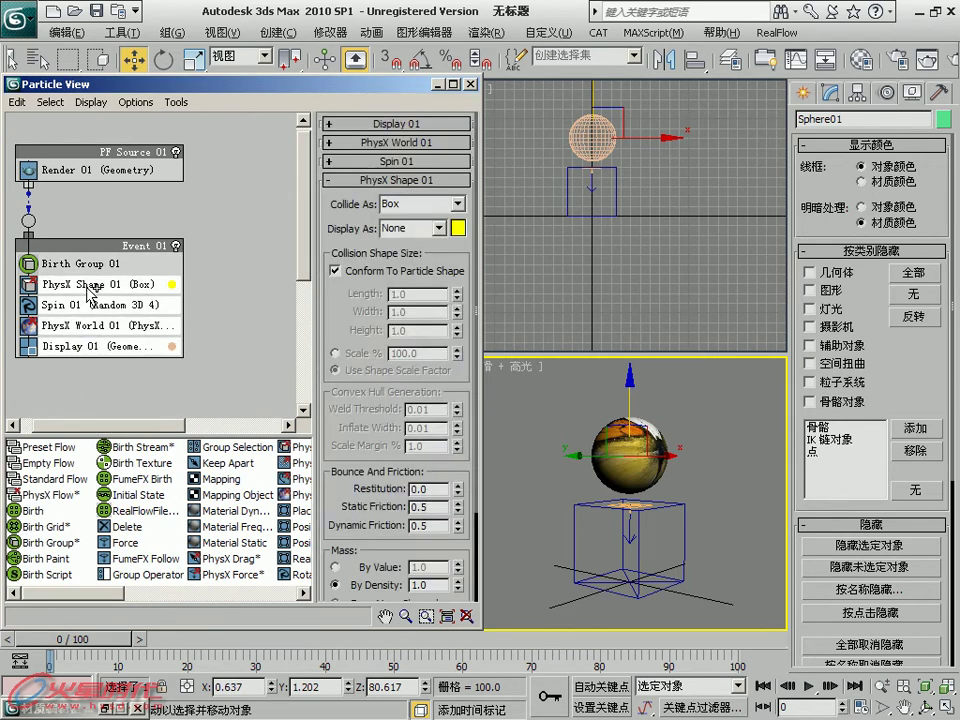
right_click(90, 285)
click(137, 413)
Paste them as a new event, add Birth Grid on top, and wire PF Source 01 to it
right_click(212, 222)
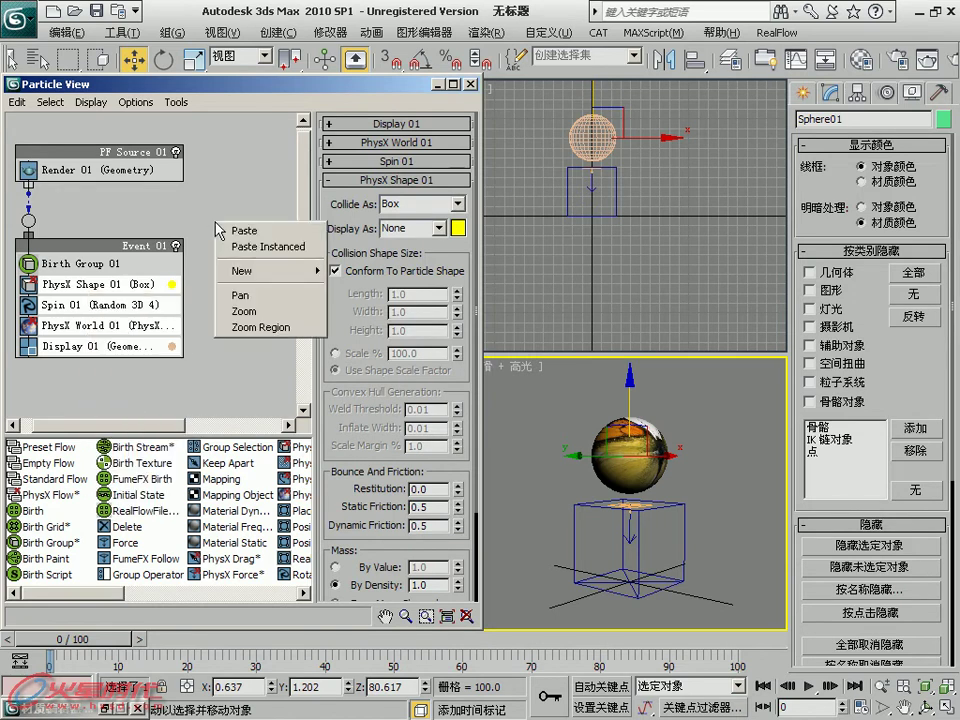
click(232, 229)
drag(245, 206, 245, 256)
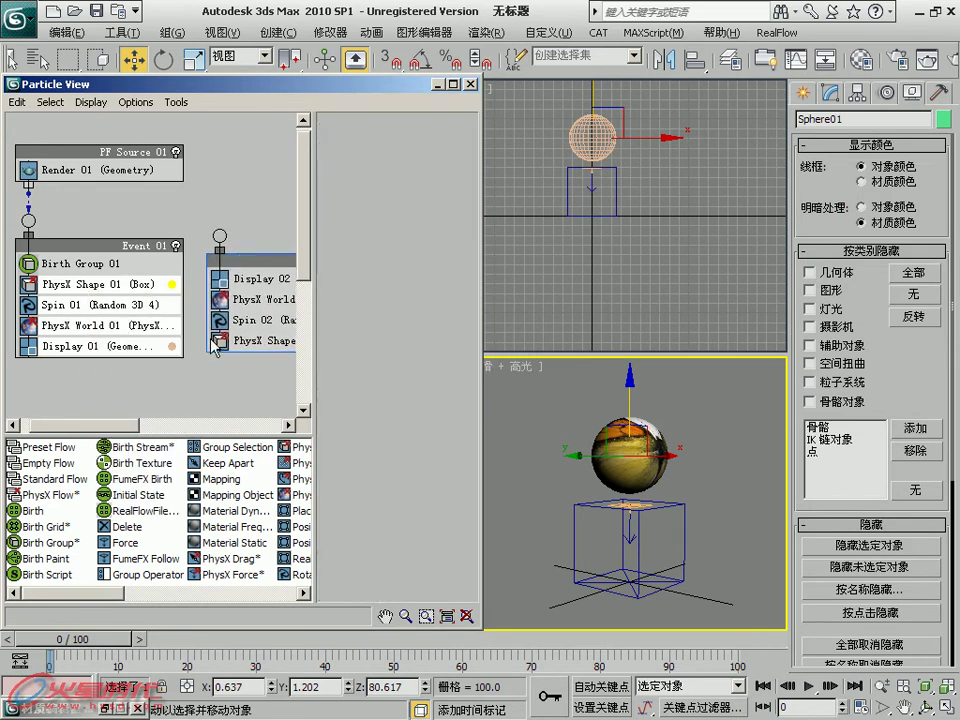
drag(45, 526, 217, 287)
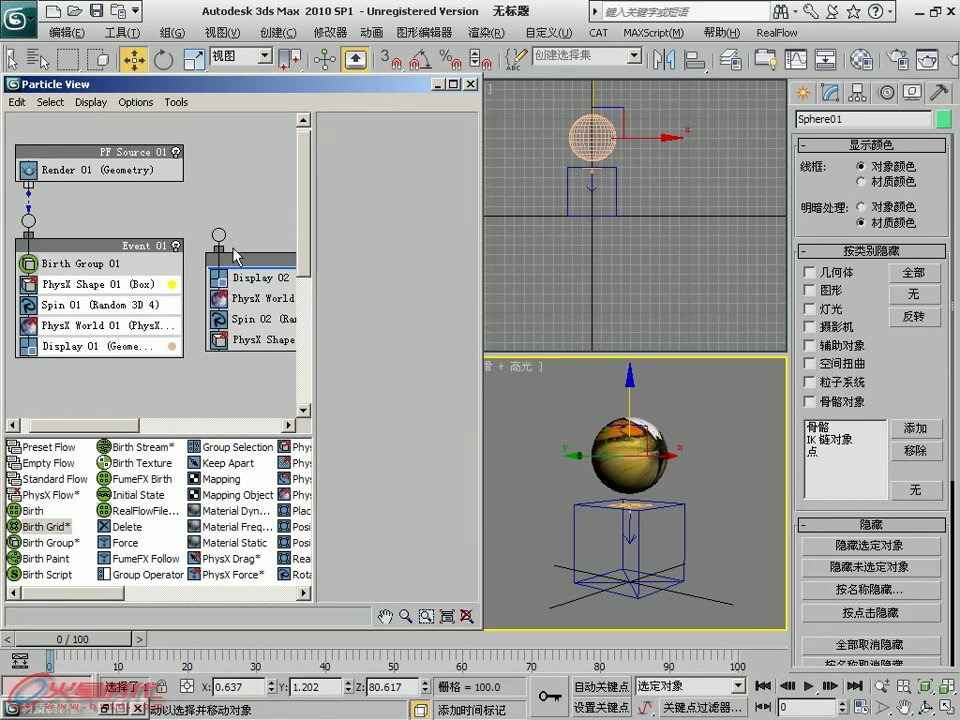
drag(217, 233, 29, 190)
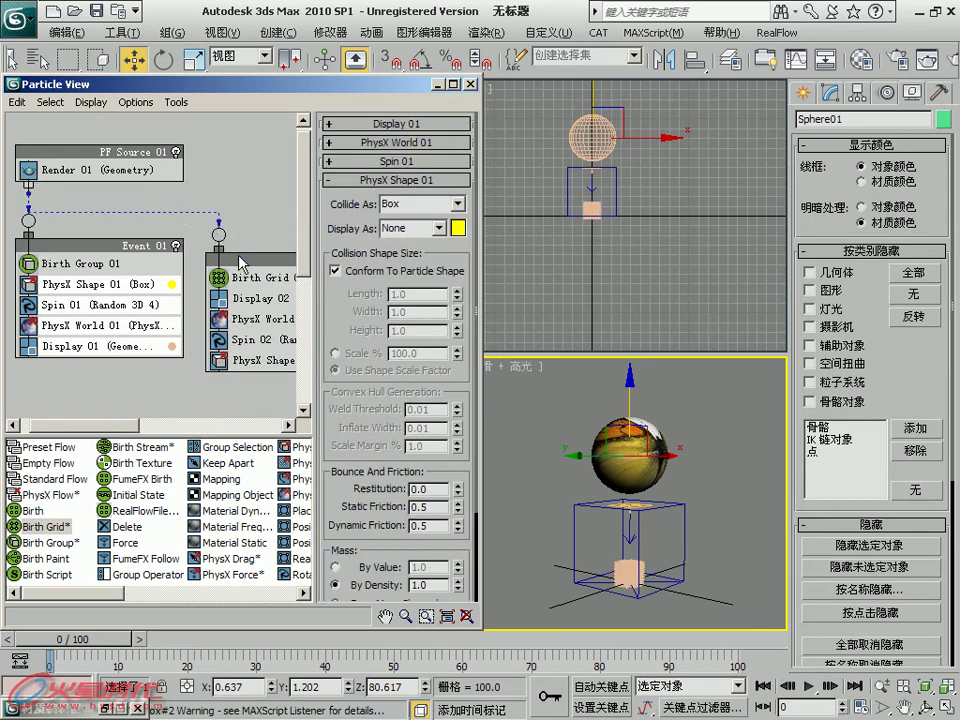
Move PhysX World 03 to the end of Event 02 and place Event 02 beside Event 01
drag(480, 268, 540, 268)
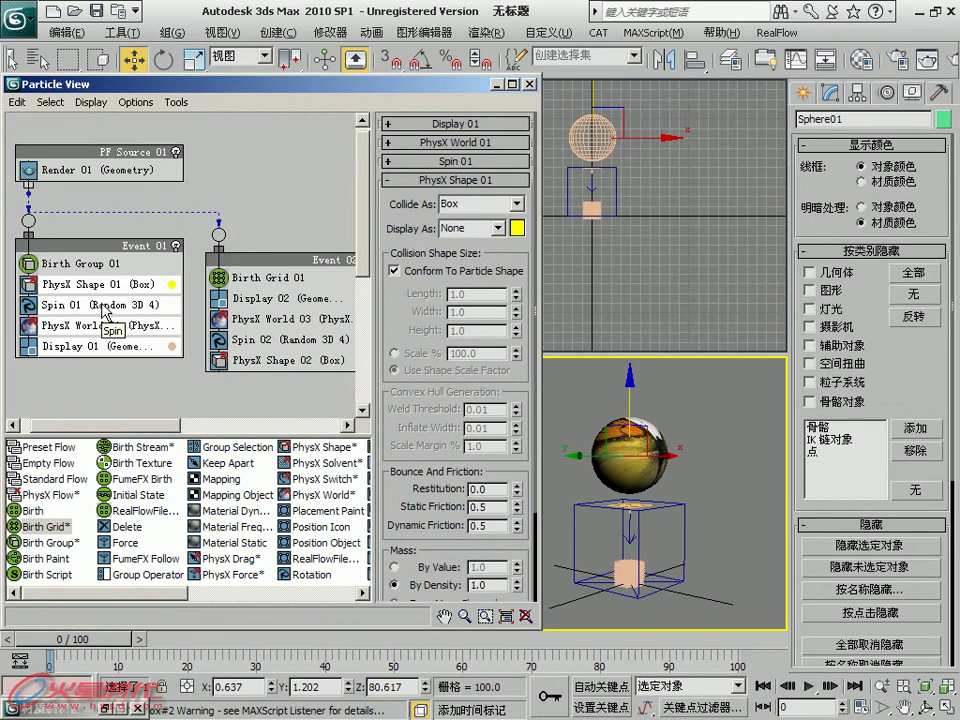
click(100, 325)
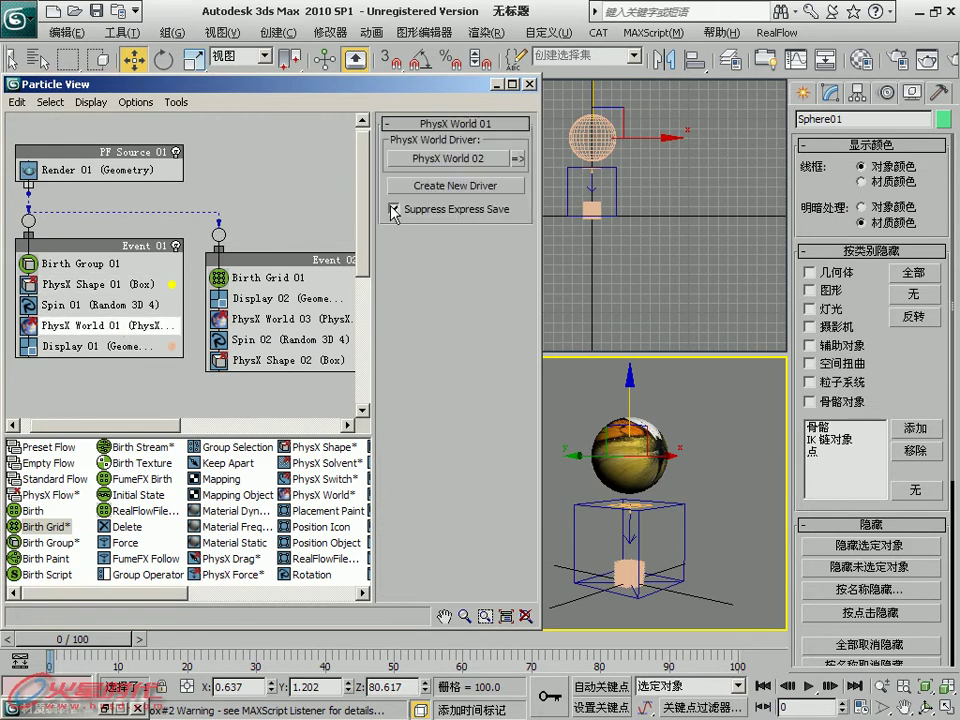
click(294, 319)
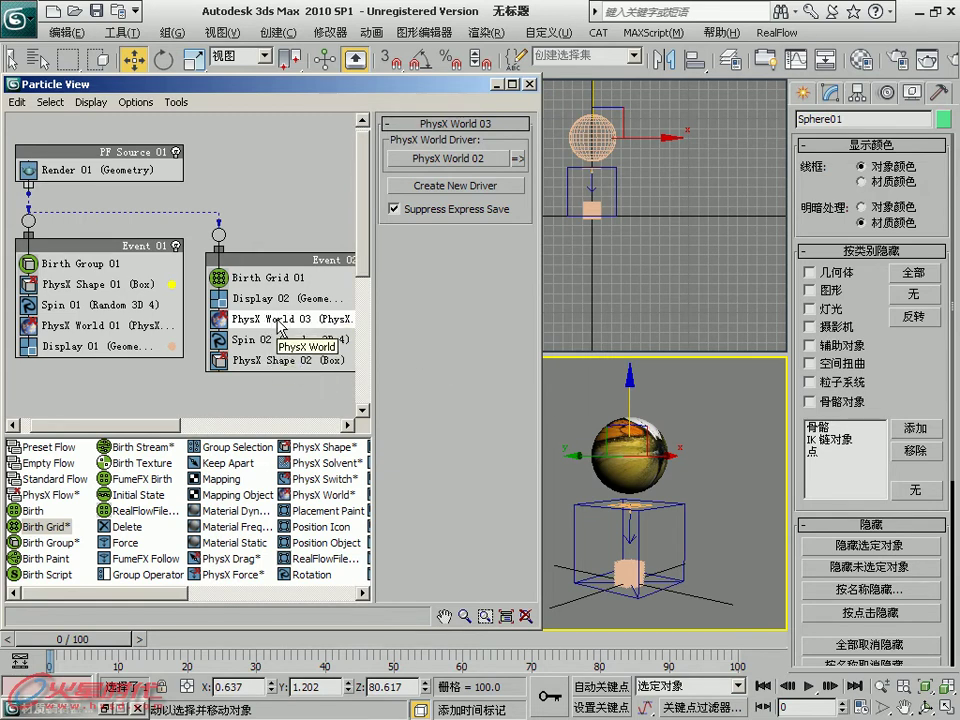
mouse_move(288, 322)
mouse_down()
mouse_move(272, 330)
mouse_move(284, 320)
mouse_up()
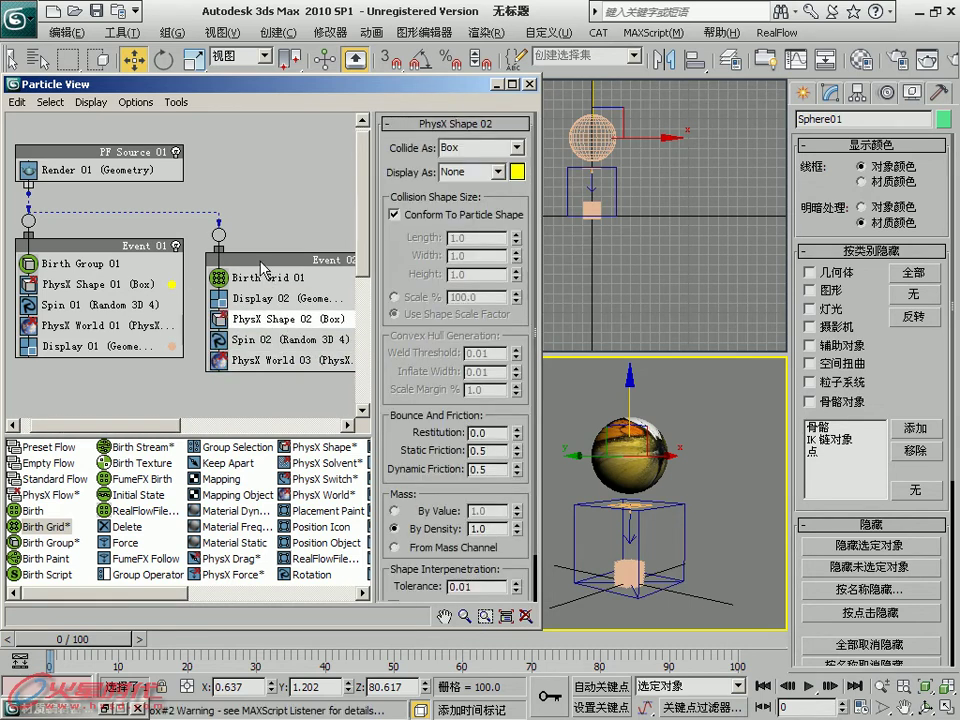
drag(260, 255, 252, 243)
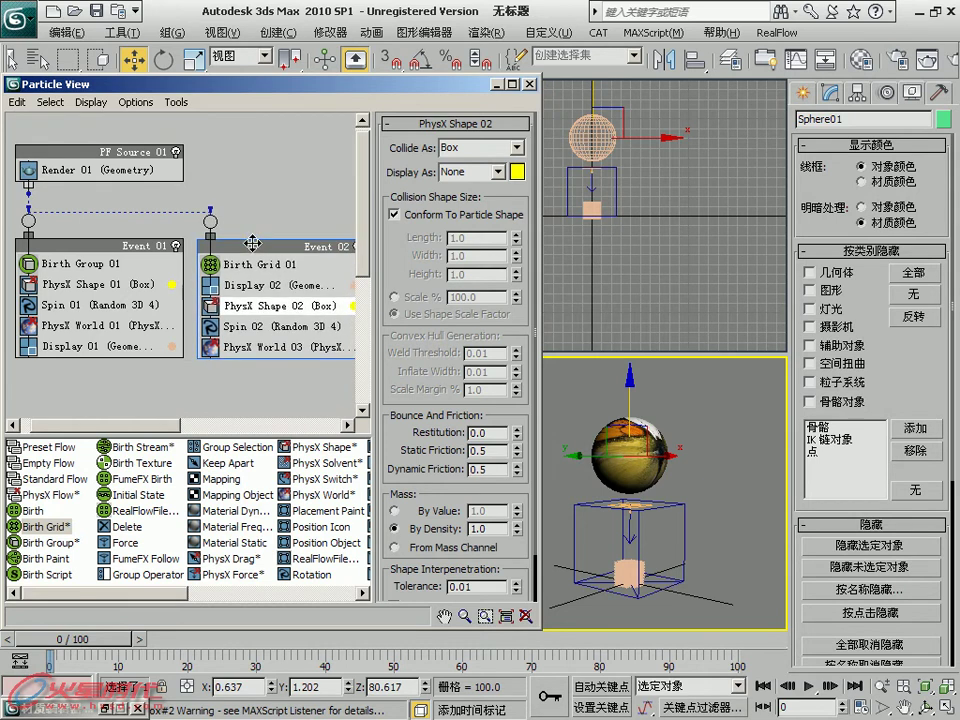
Set Birth Grid 01's icon Length, Width and Height to 50 each
click(255, 264)
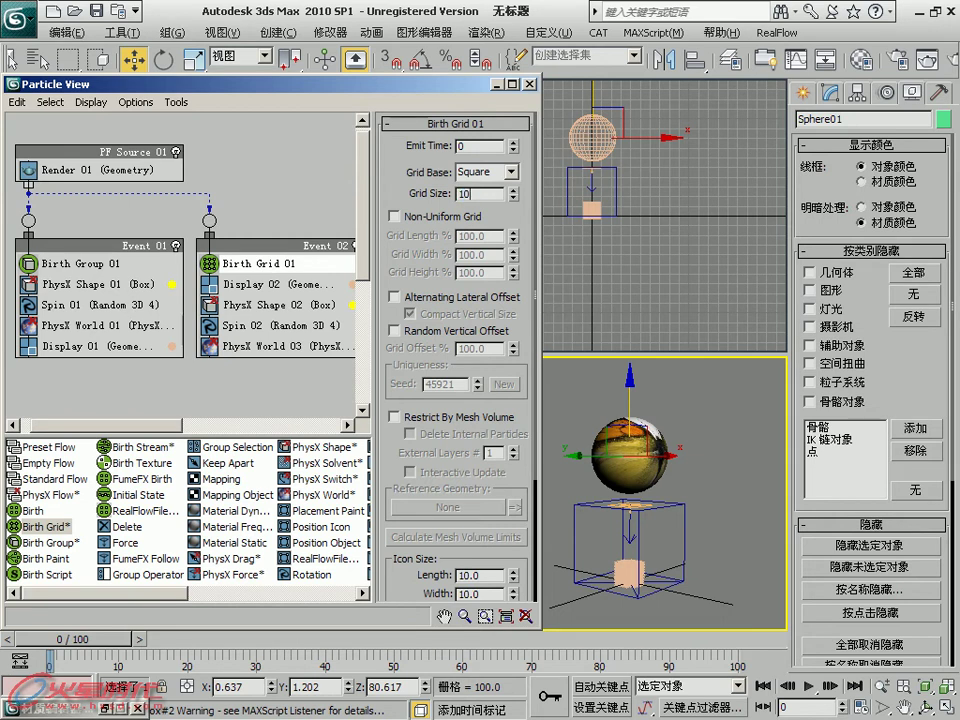
scroll(420, 205, down, 3)
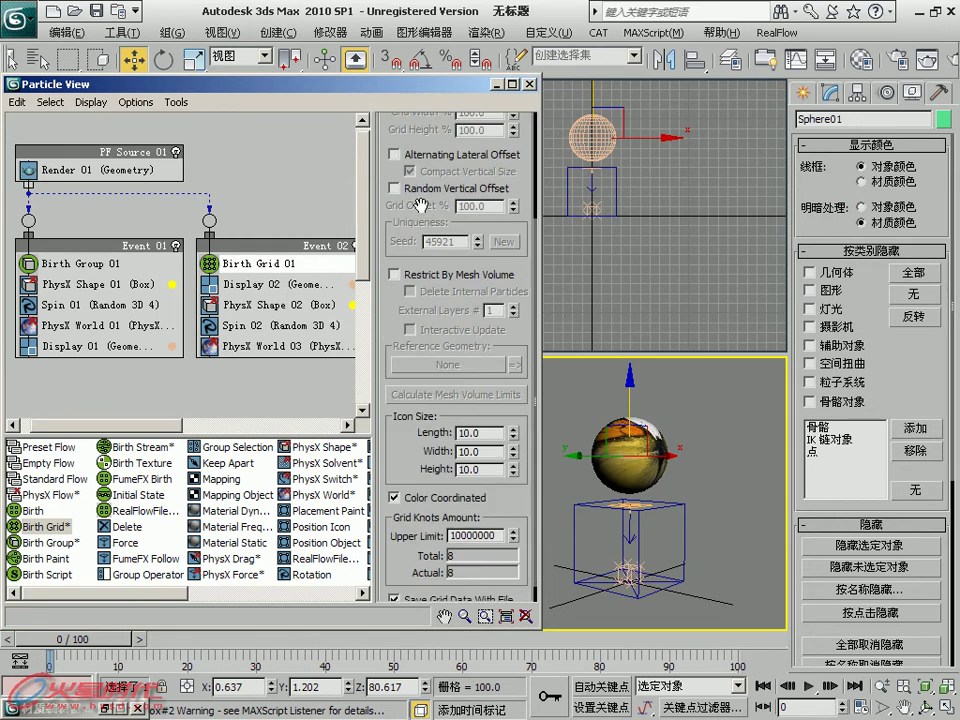
click(462, 437)
text(50)
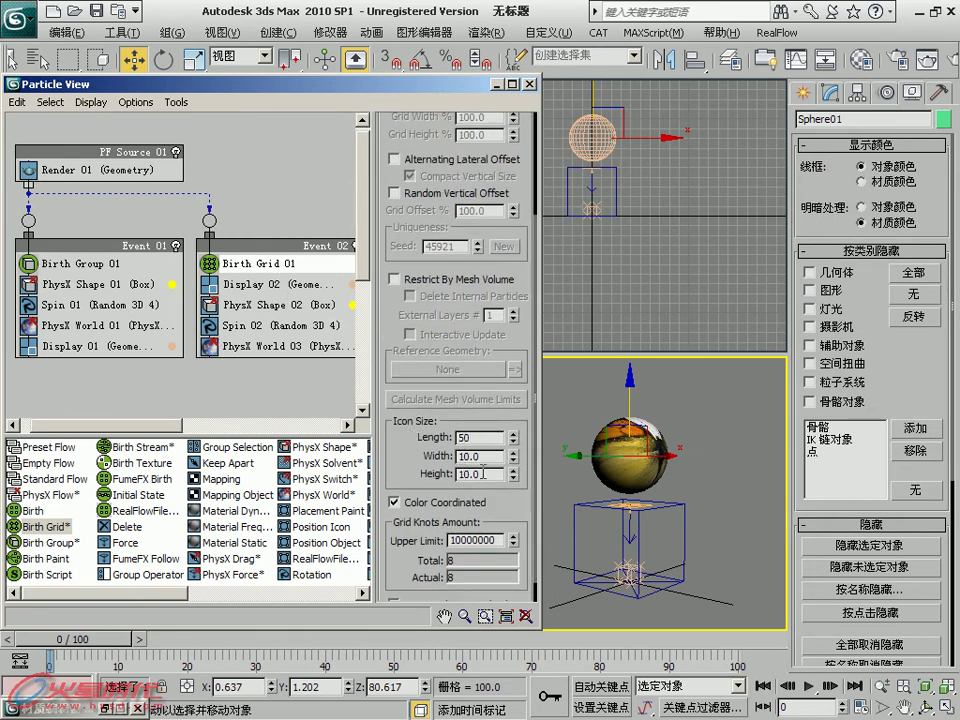
key(Tab)
text(50)
key(Tab)
text(50)
key(Return)
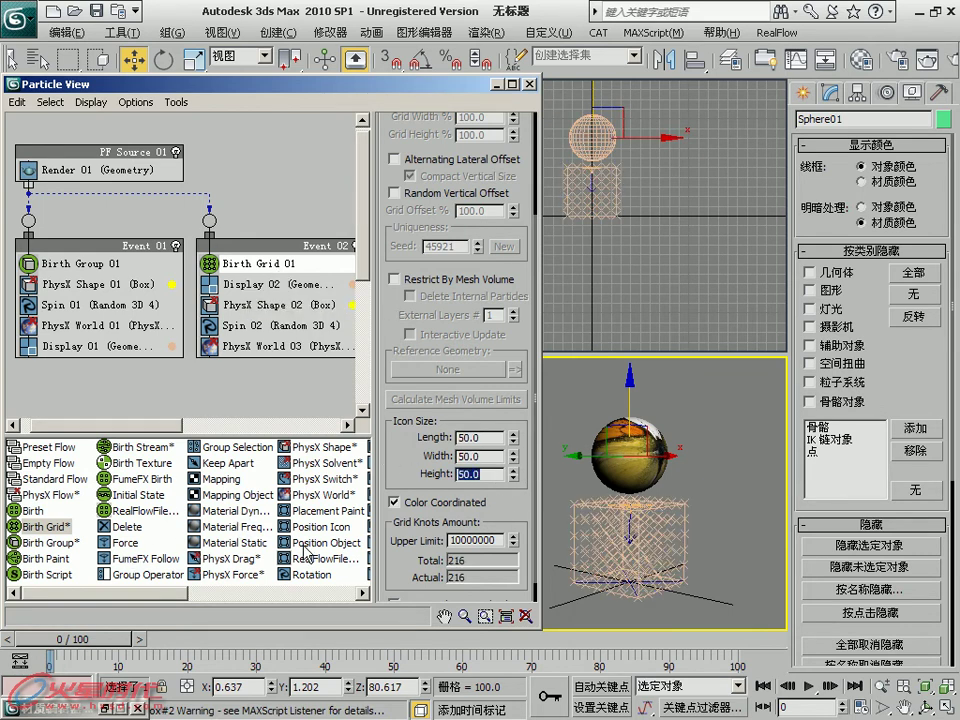
click(364, 594)
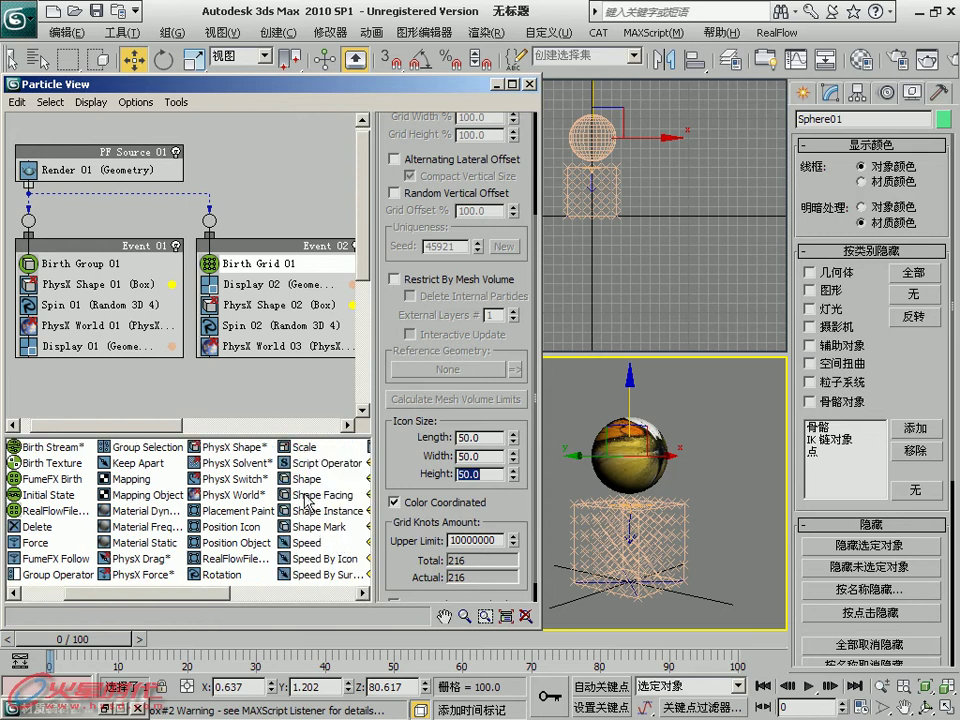
Add a Shape operator under Birth Grid 01 as a size-10 3D cube
drag(306, 479, 286, 287)
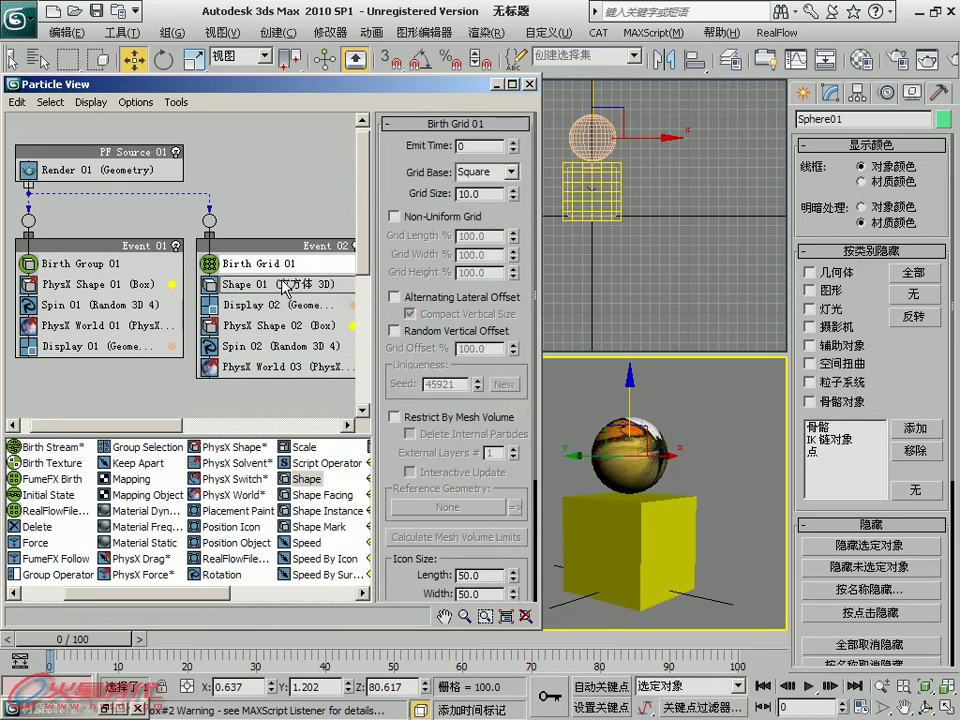
click(286, 287)
drag(476, 227, 450, 226)
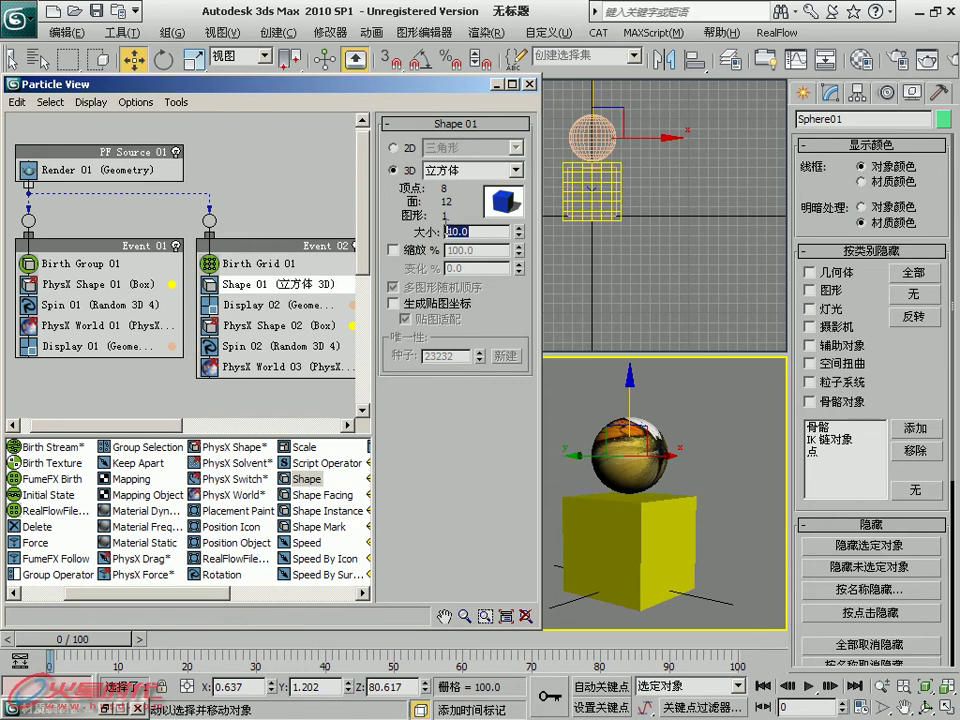
click(596, 376)
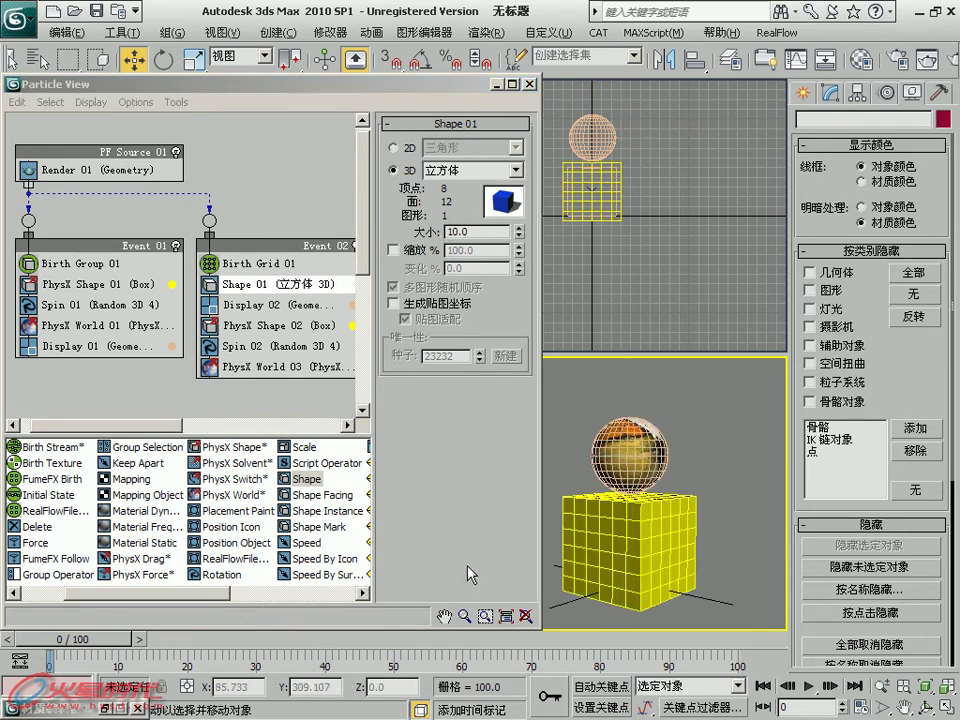
click(252, 263)
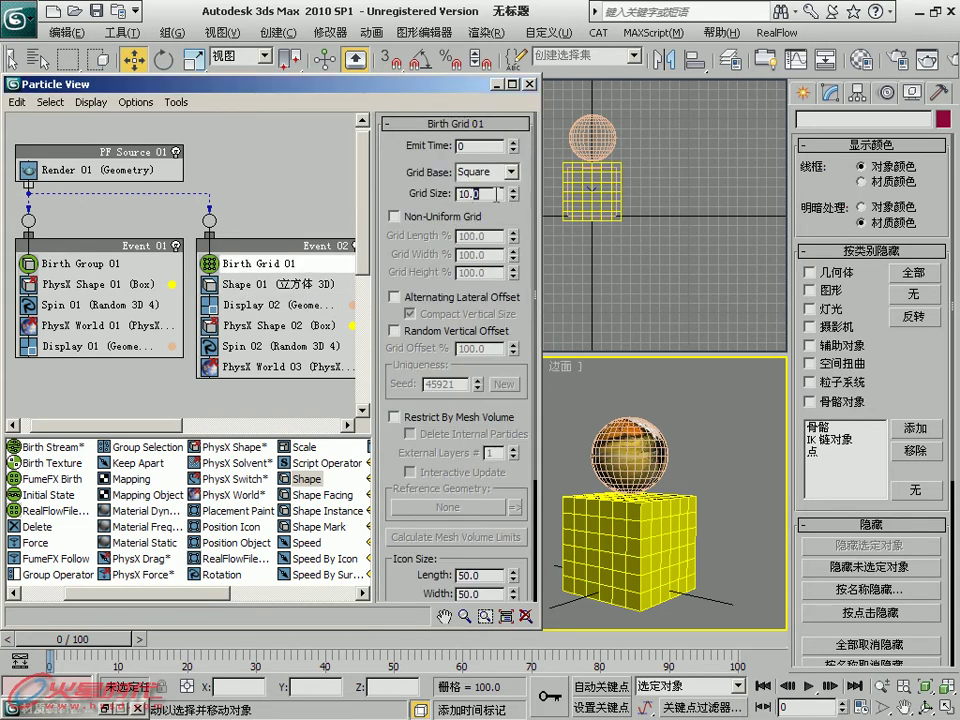
text(2)
Commit a Birth Grid Grid Size of 10.2 to space the cubes apart
key(Return)
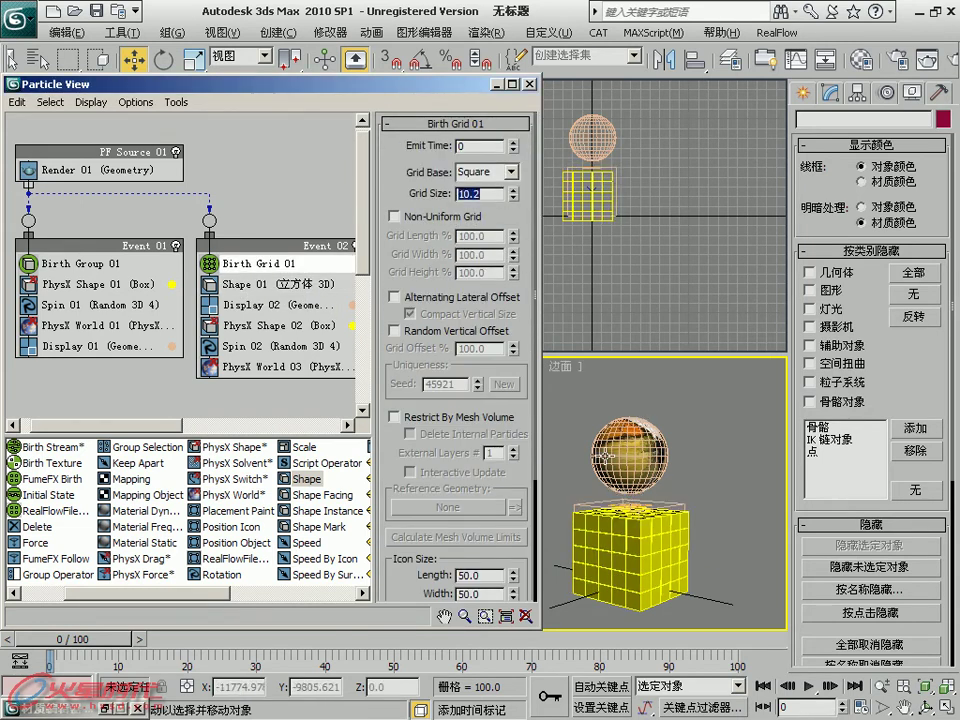
click(628, 533)
click(628, 535)
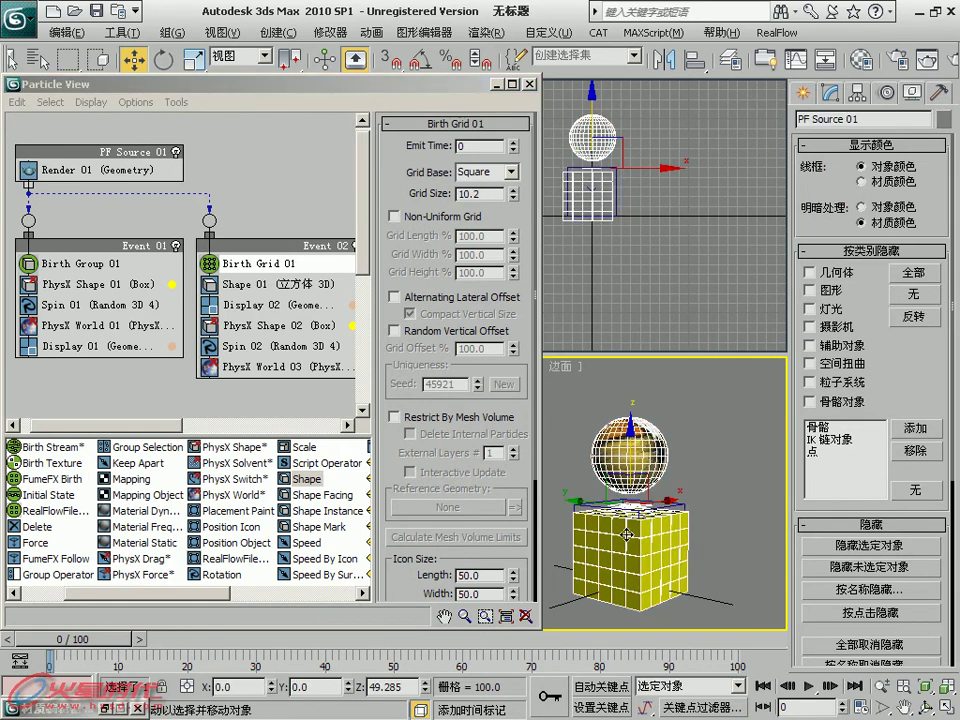
scroll(693, 172, up, 5)
scroll(693, 172, up, 3)
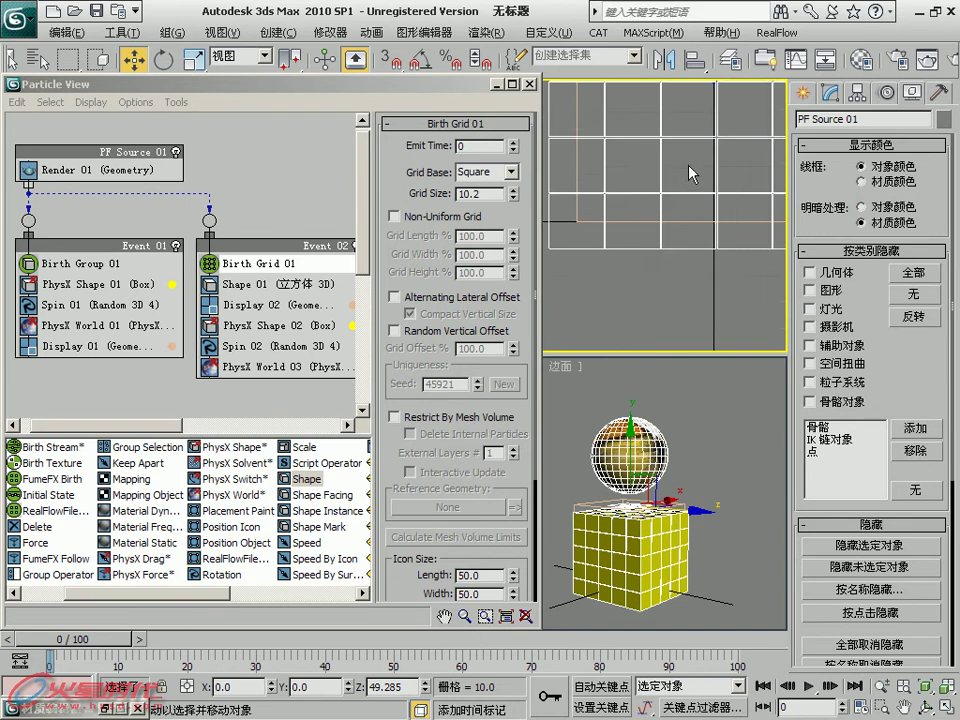
scroll(693, 172, down, 3)
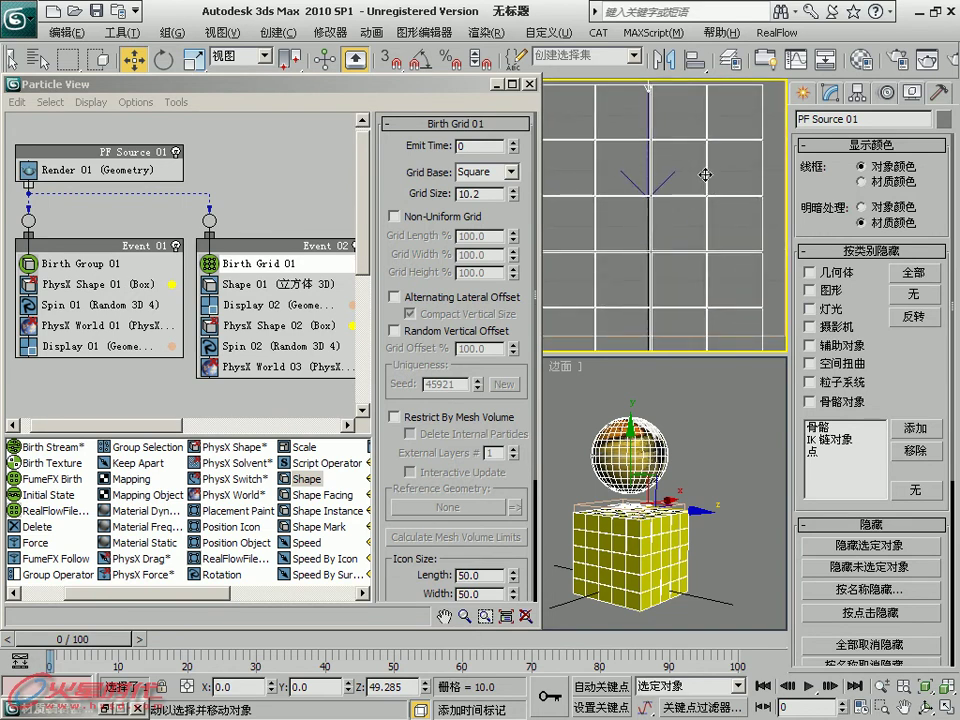
Raise Birth Grid 01 to Z 126.354 above the sphere and maximize the Perspective view
key(h)
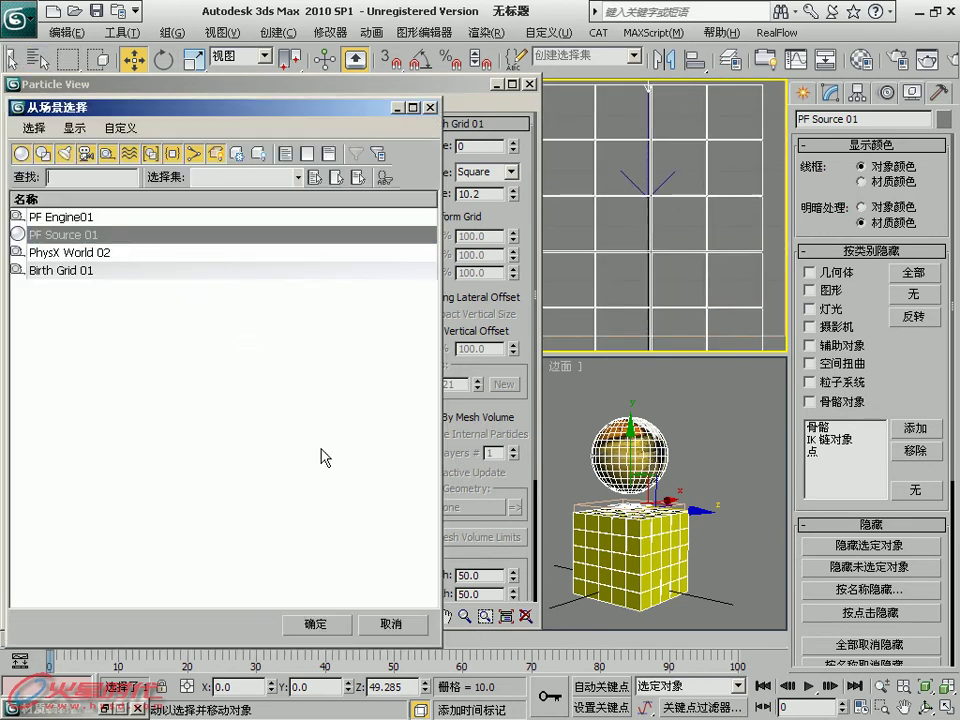
double_click(70, 271)
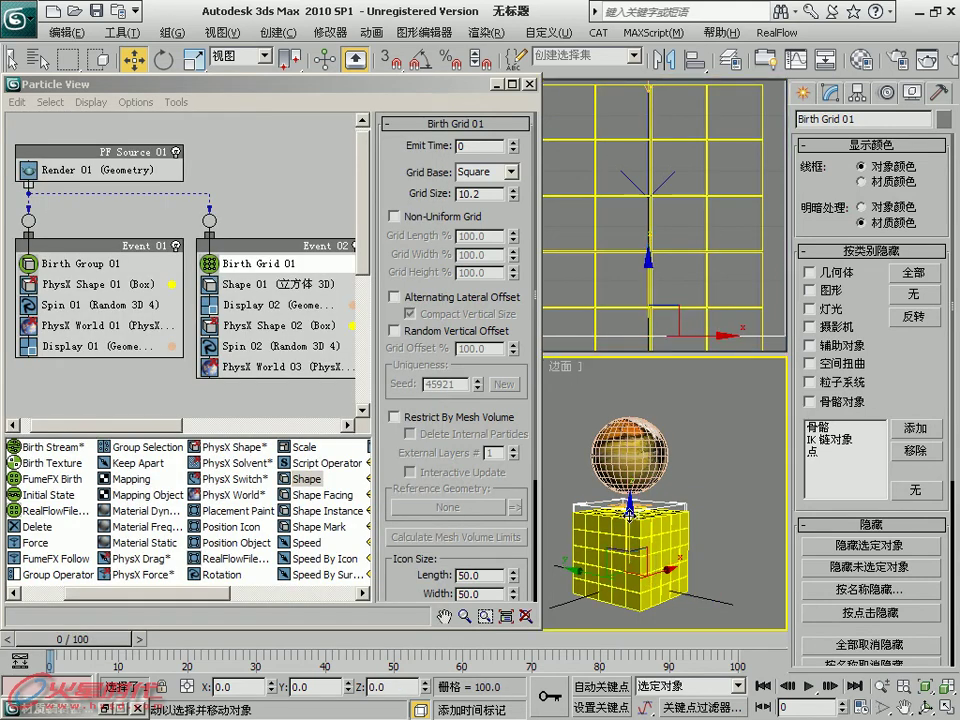
drag(628, 510, 627, 321)
scroll(640, 500, down, 3)
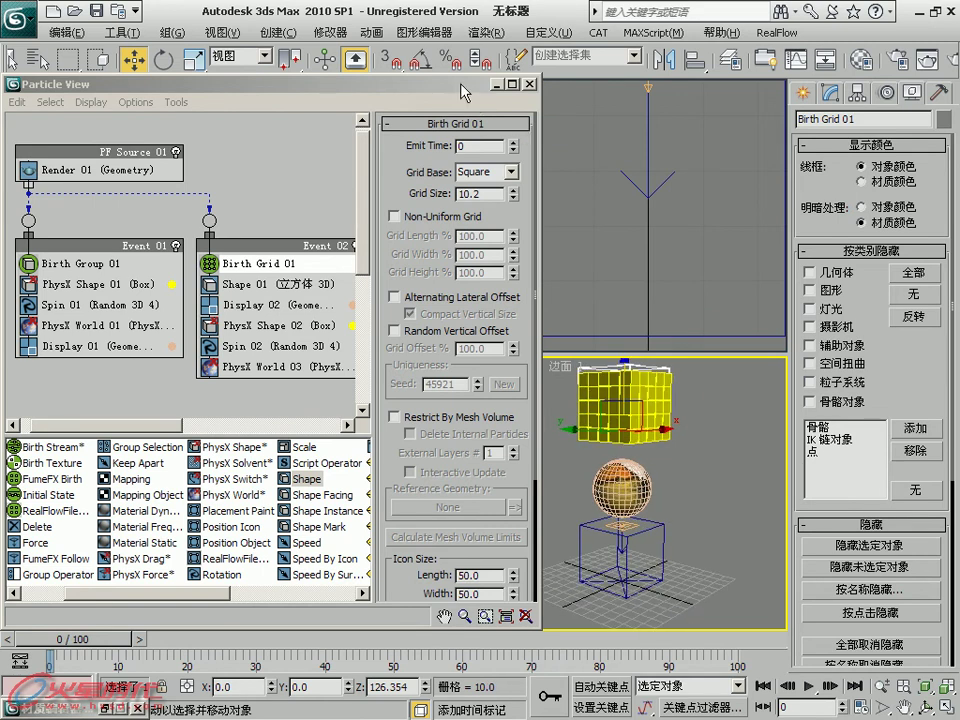
drag(470, 85, 383, 8)
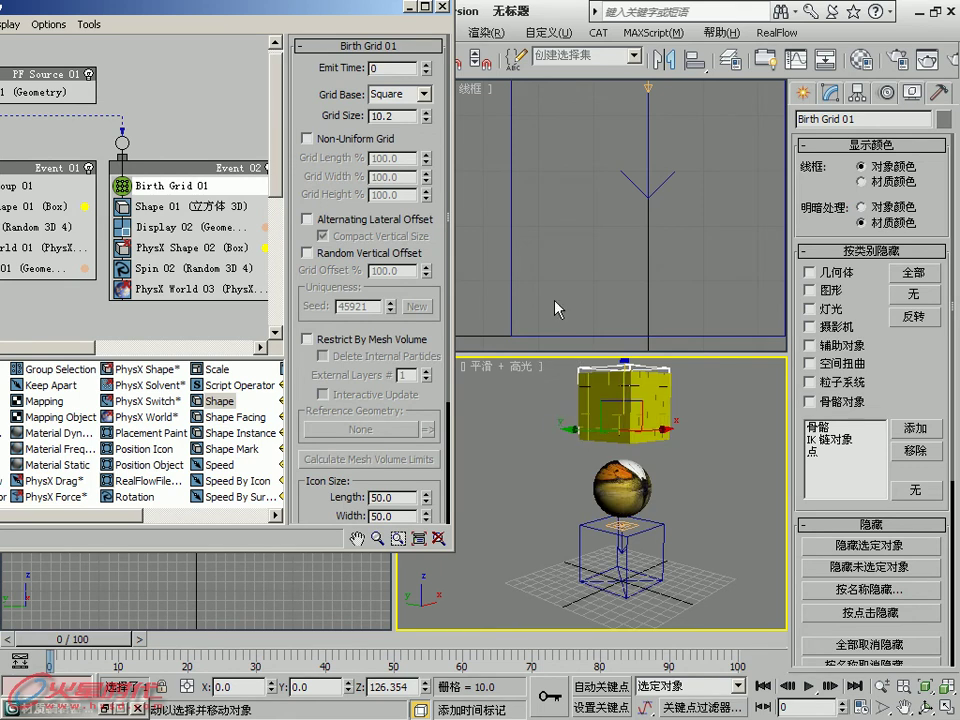
drag(281, 10, 51, 12)
key(alt+w)
Replay the yellow cubes scattering around the sphere, then open Particle View with 6
middle_drag(249, 281, 260, 320)
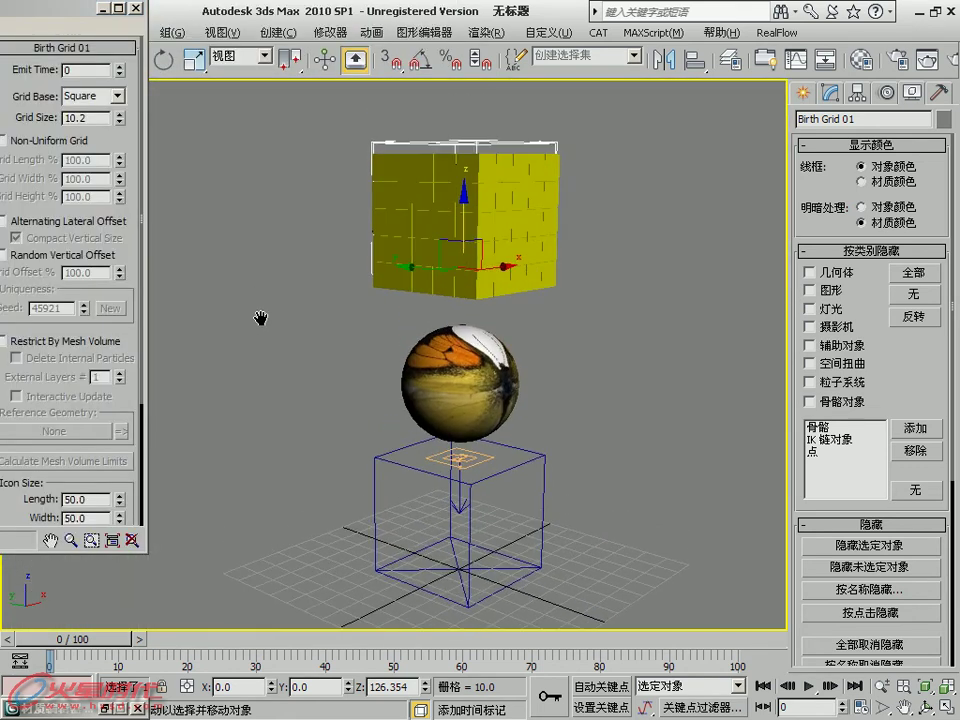
drag(90, 635, 280, 635)
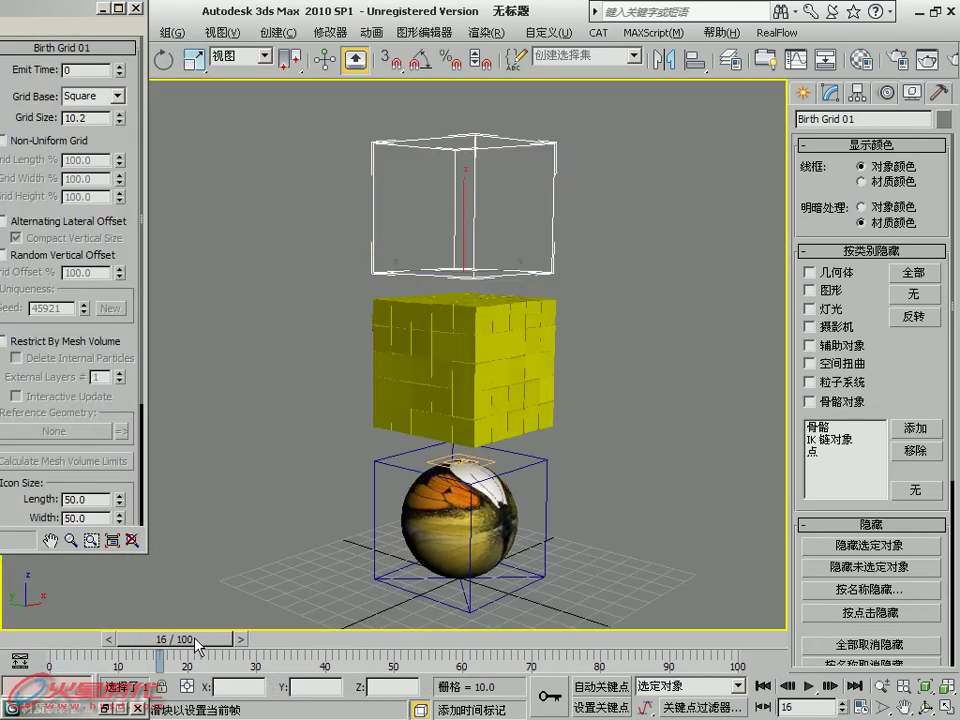
key(/)
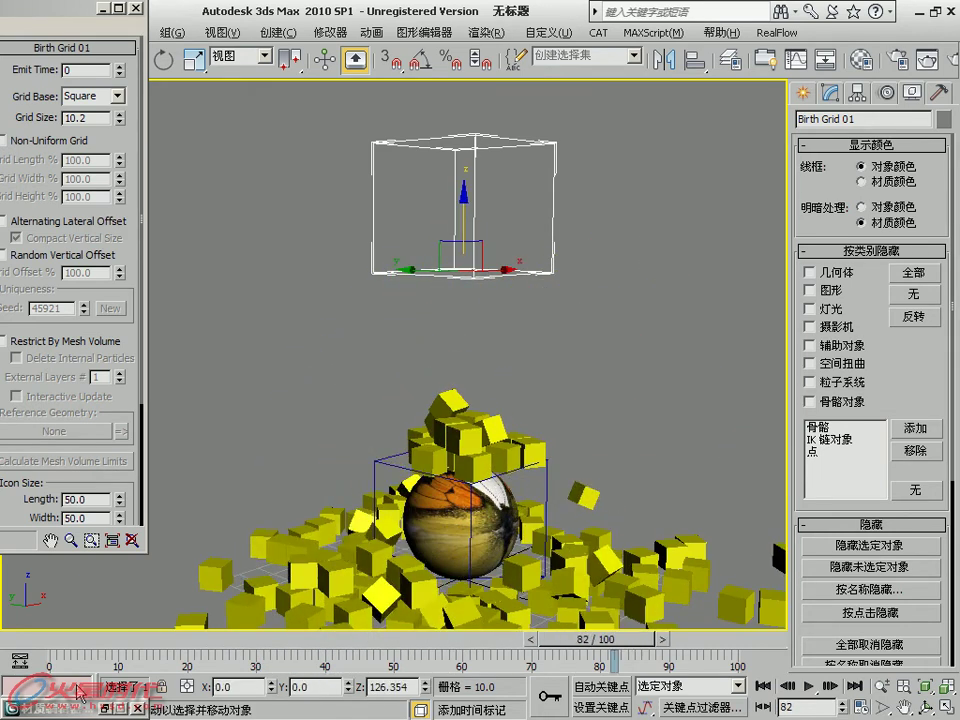
drag(615, 639, 82, 641)
key(/)
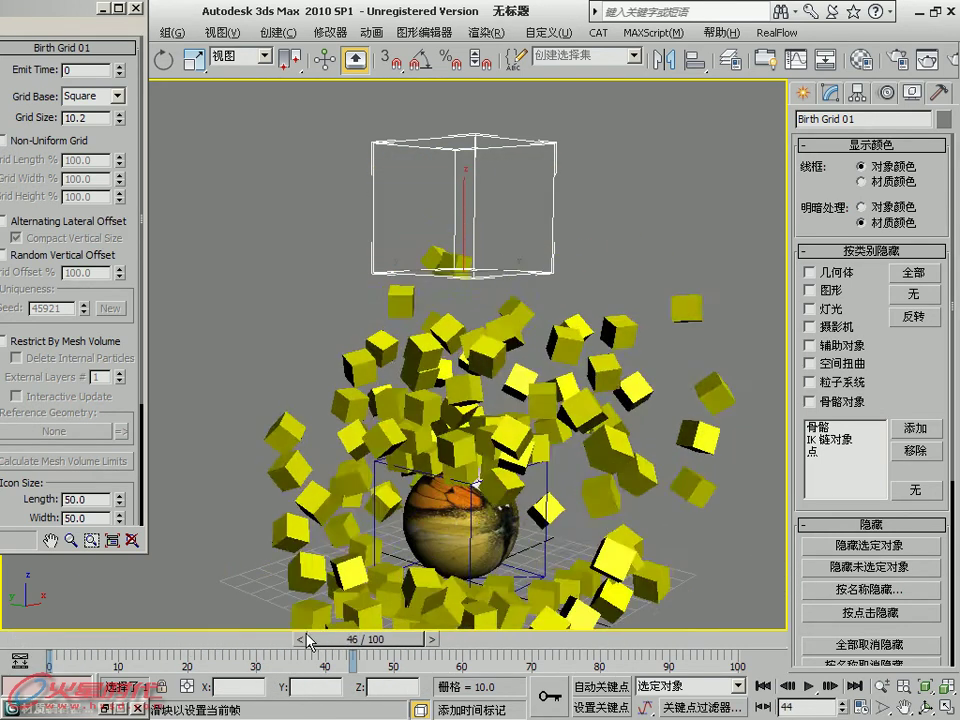
click(97, 641)
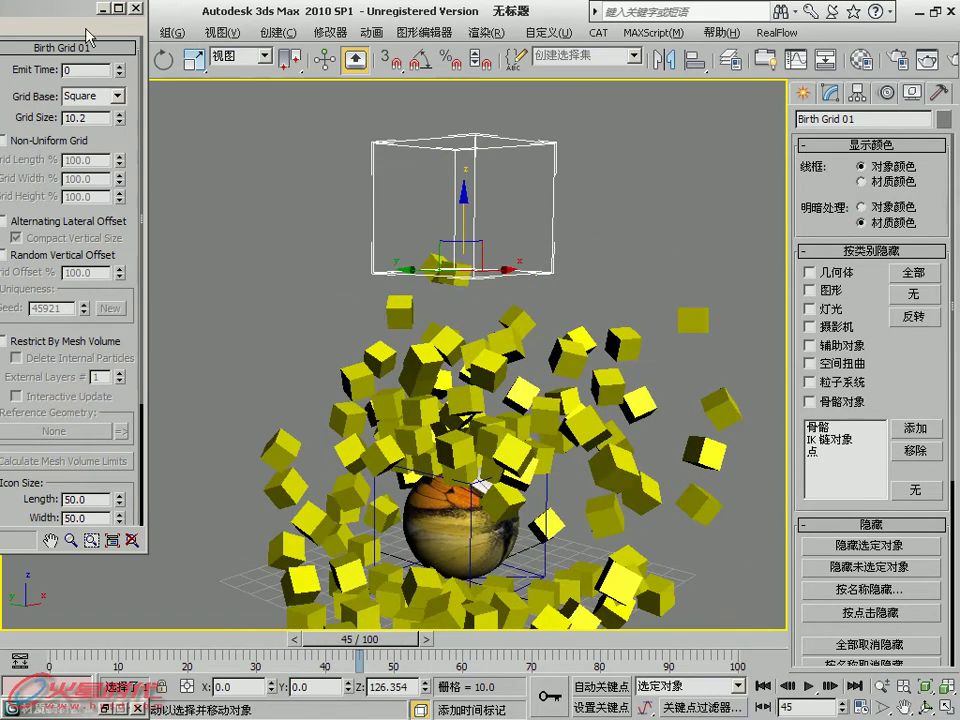
key(6)
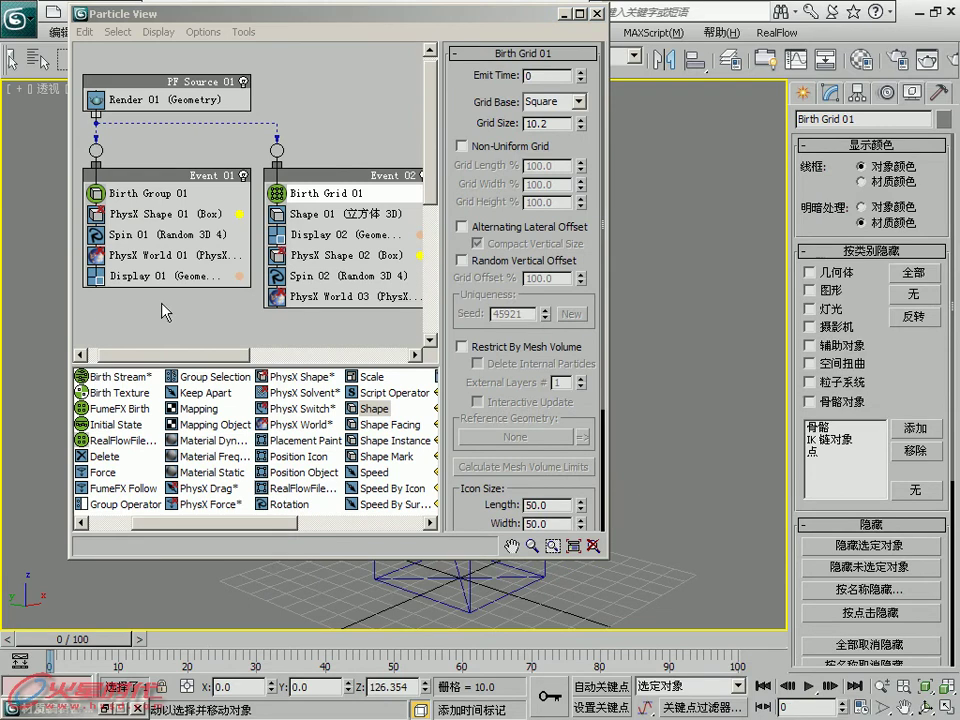
Rename Event 01 to 'sphere'
click(150, 214)
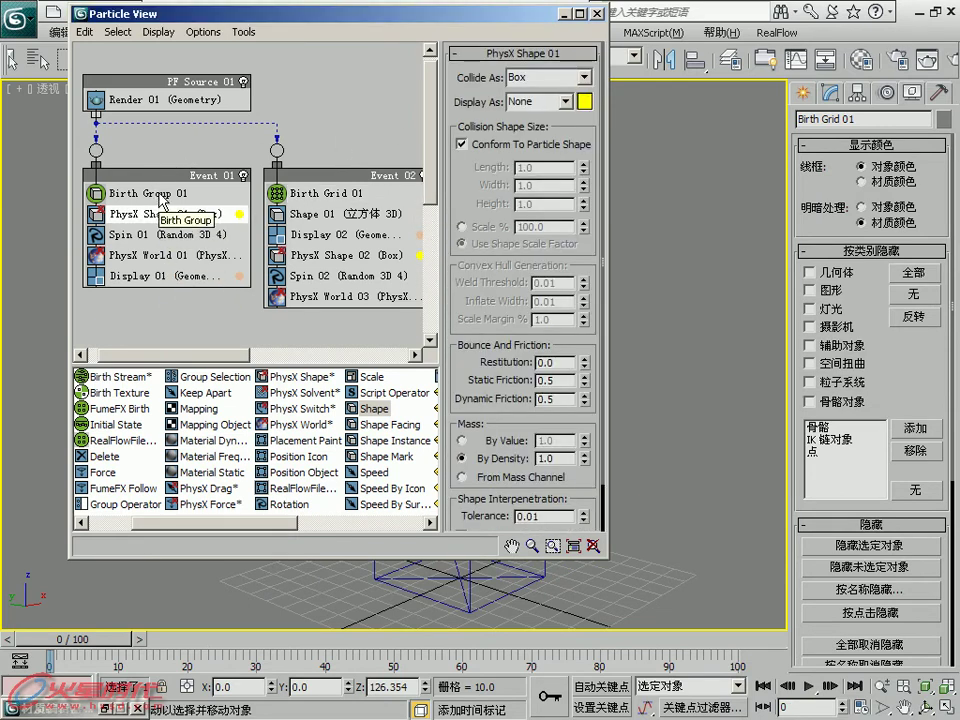
drag(332, 16, 687, 184)
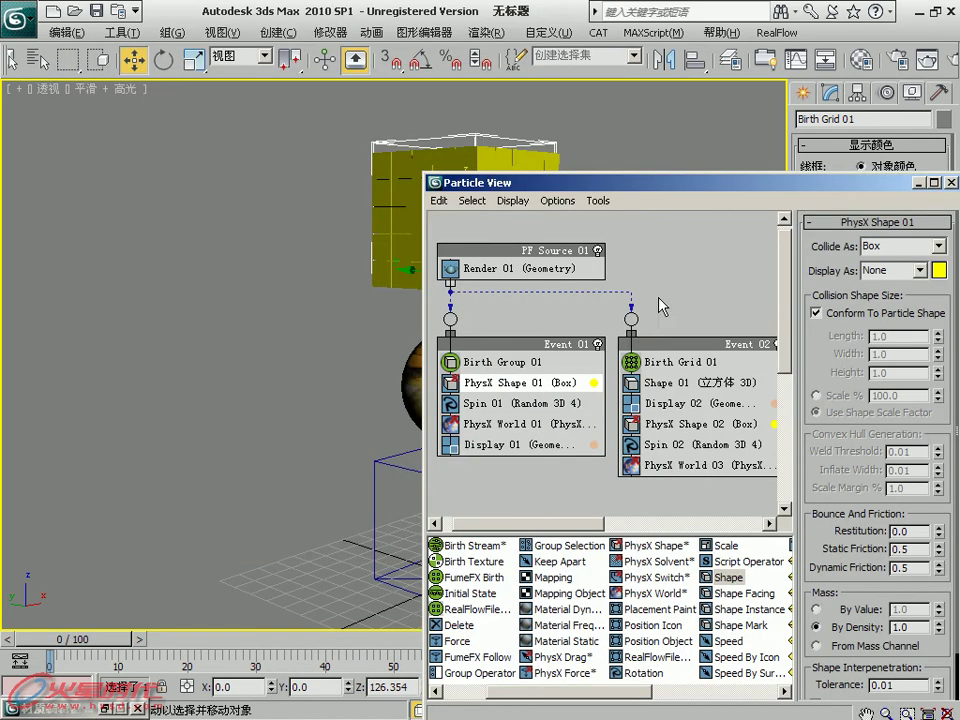
right_click(541, 344)
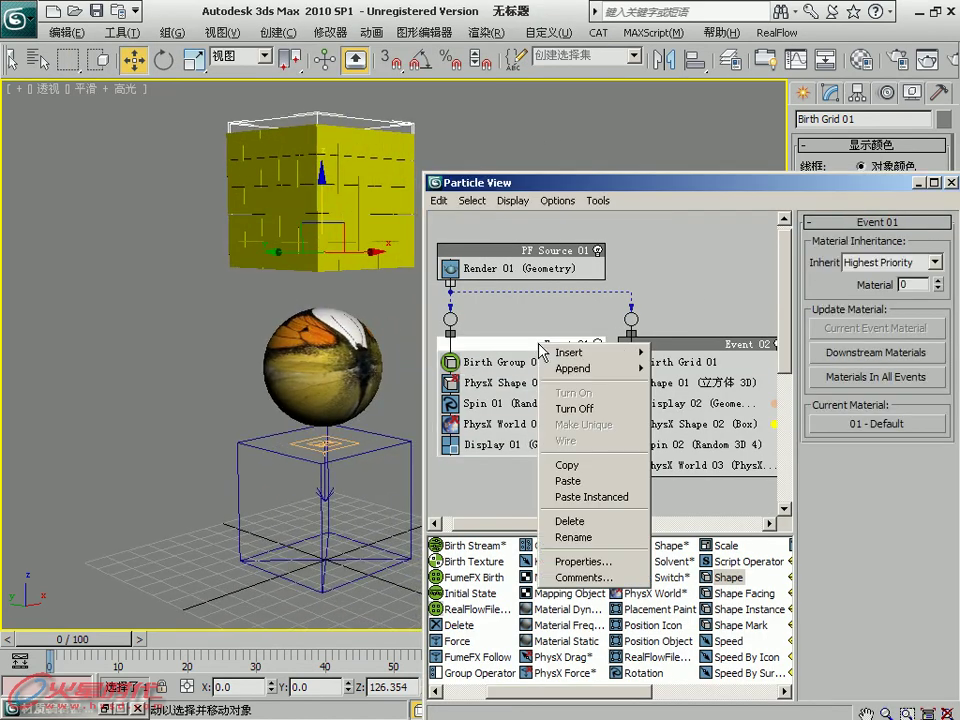
click(553, 537)
text(spher)
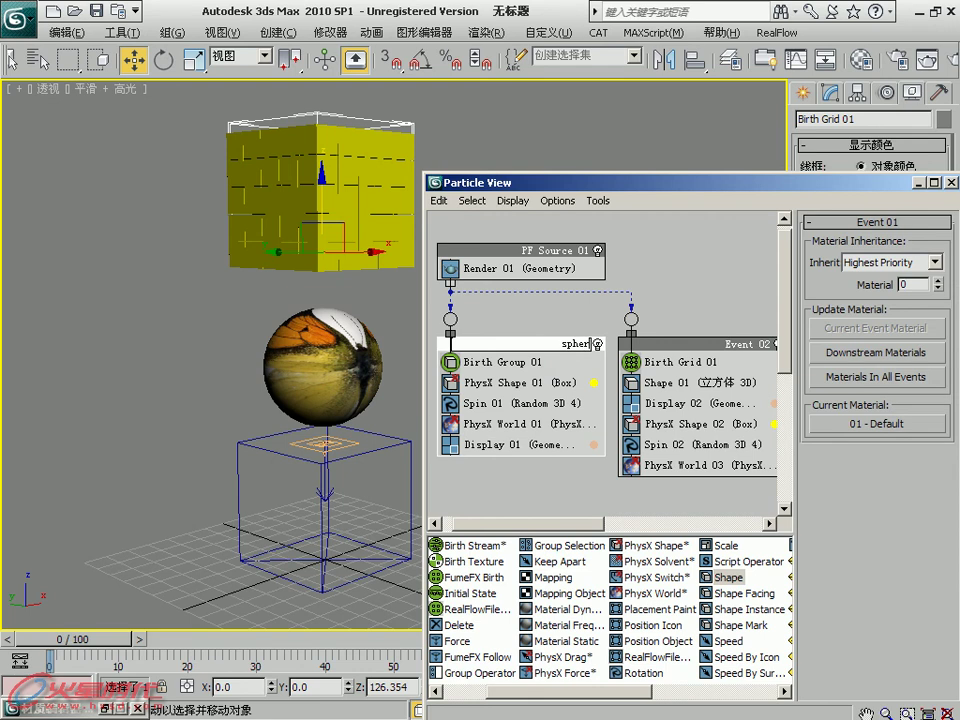
text(e)
key(Return)
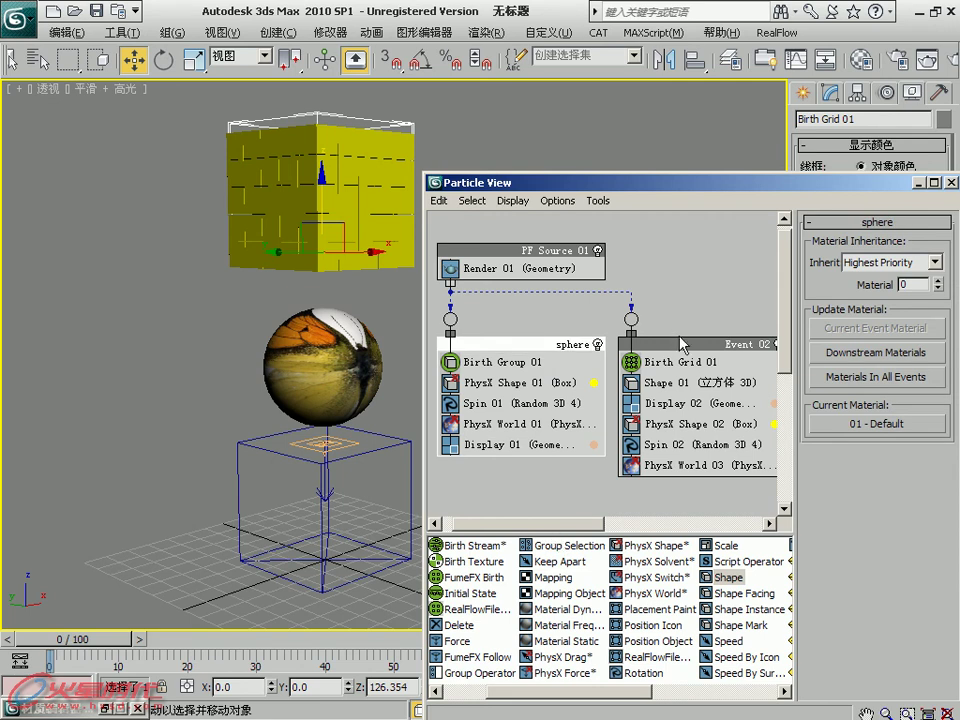
Rename Event 02 to 'box'
right_click(730, 343)
click(753, 535)
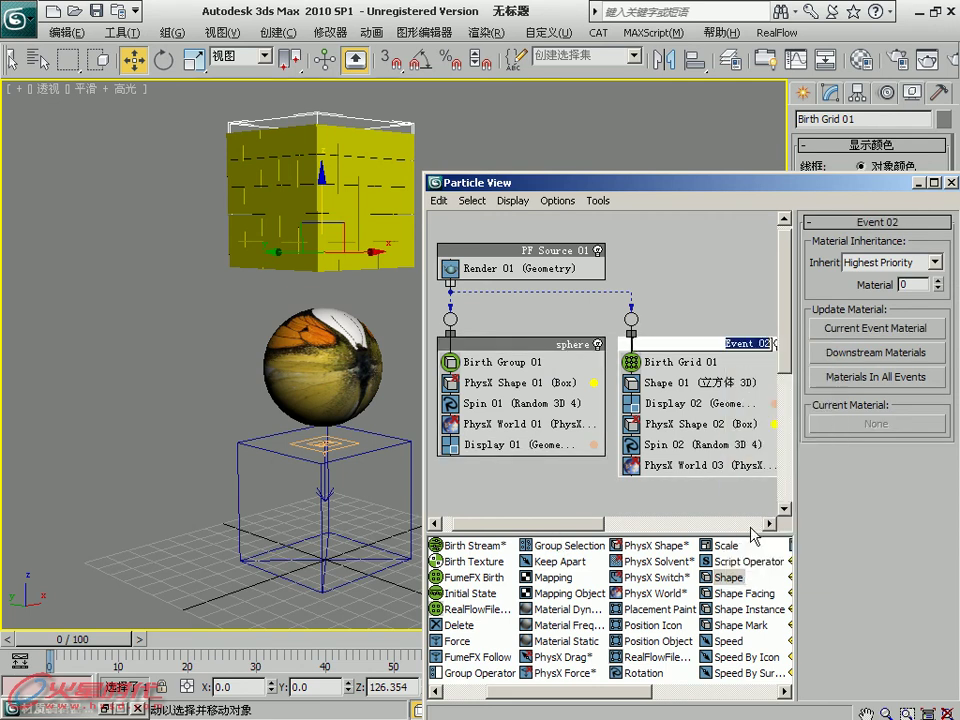
text(box)
key(Return)
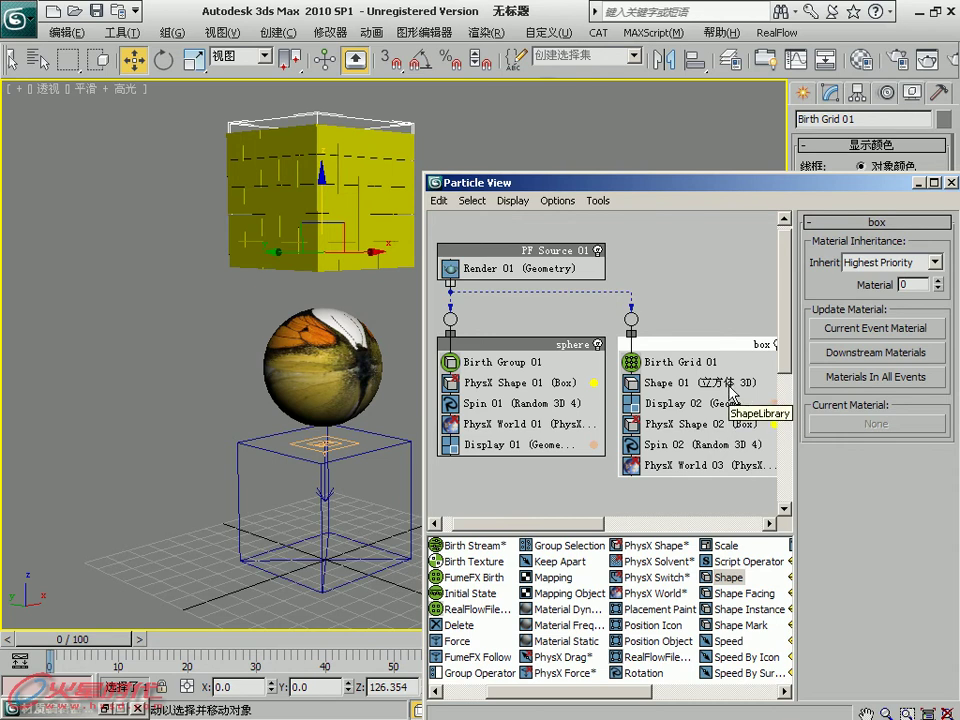
click(720, 424)
Make the sphere event's PhysX Shape collide as Sphere and preview the fall to frame 41
click(603, 386)
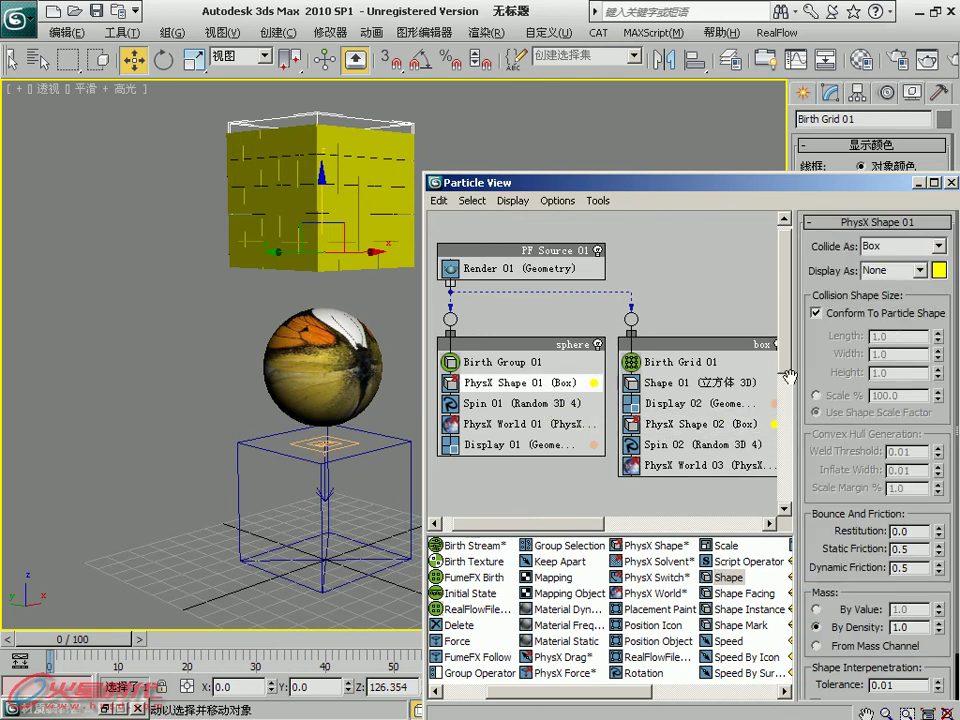
click(937, 246)
click(830, 298)
click(916, 184)
drag(43, 639, 375, 639)
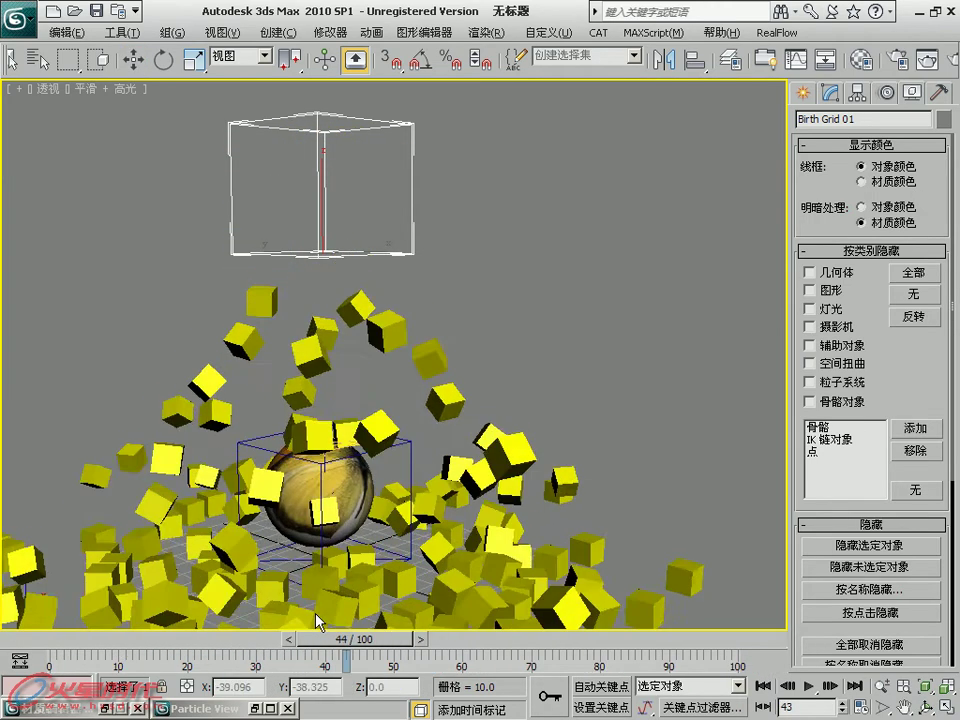
mouse_move(8, 640)
mouse_down()
mouse_move(307, 627)
mouse_move(146, 680)
mouse_up()
key(w)
Set the sphere event's mass By Value to 10 and minimize Particle View
click(180, 707)
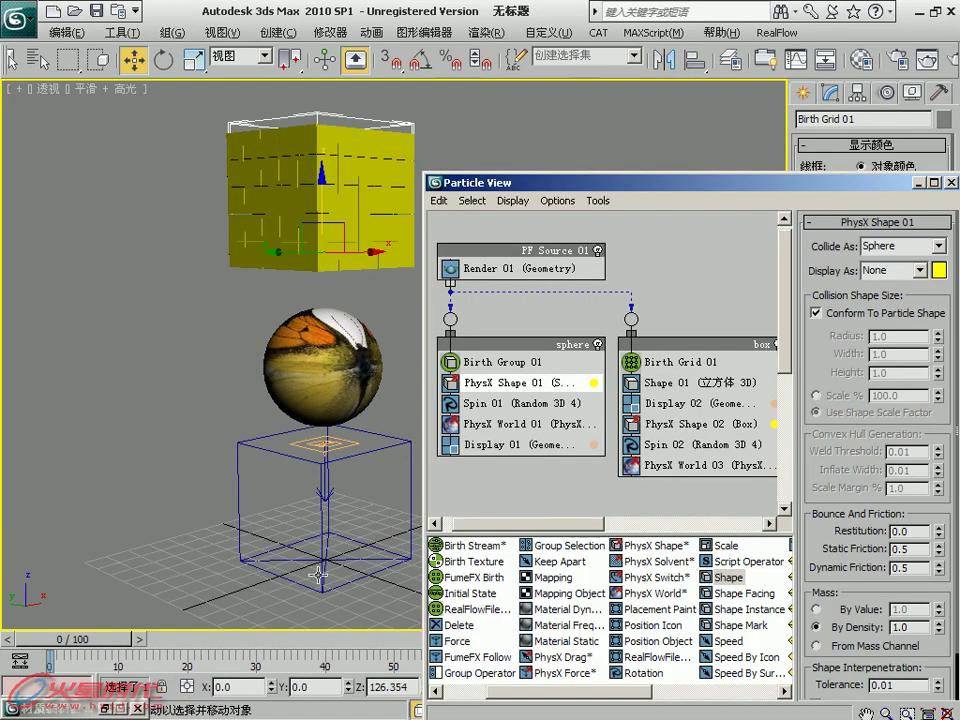
click(692, 403)
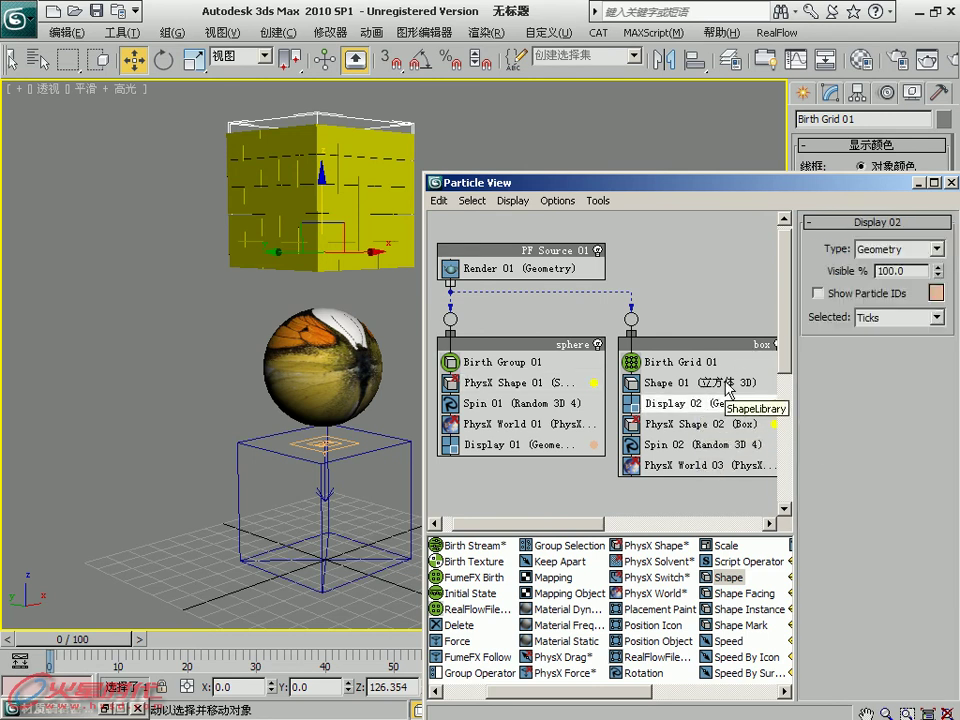
click(660, 424)
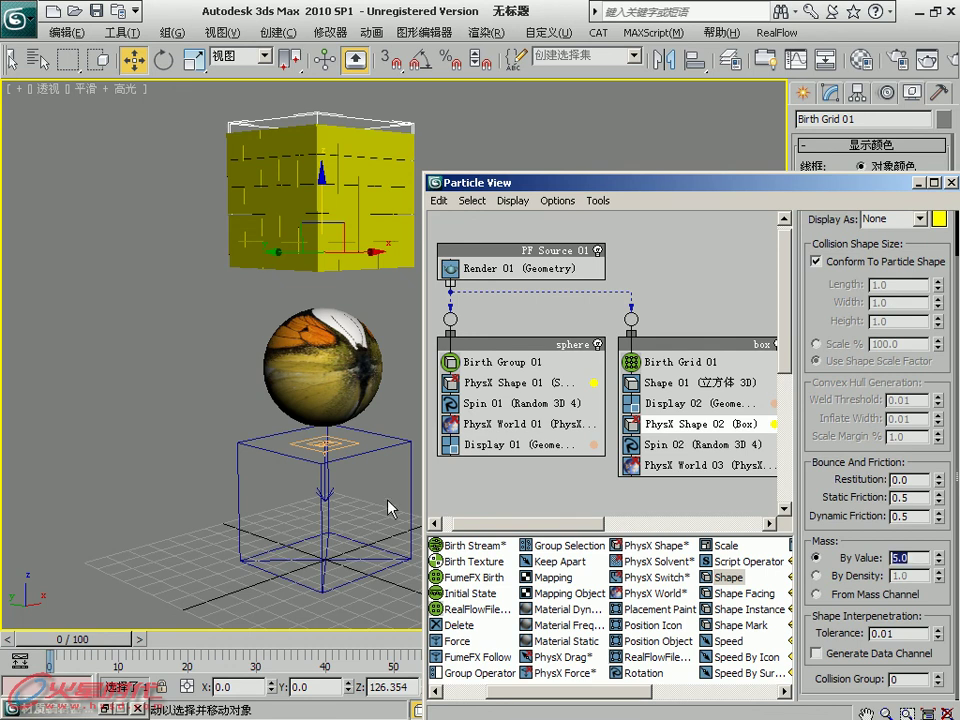
click(480, 383)
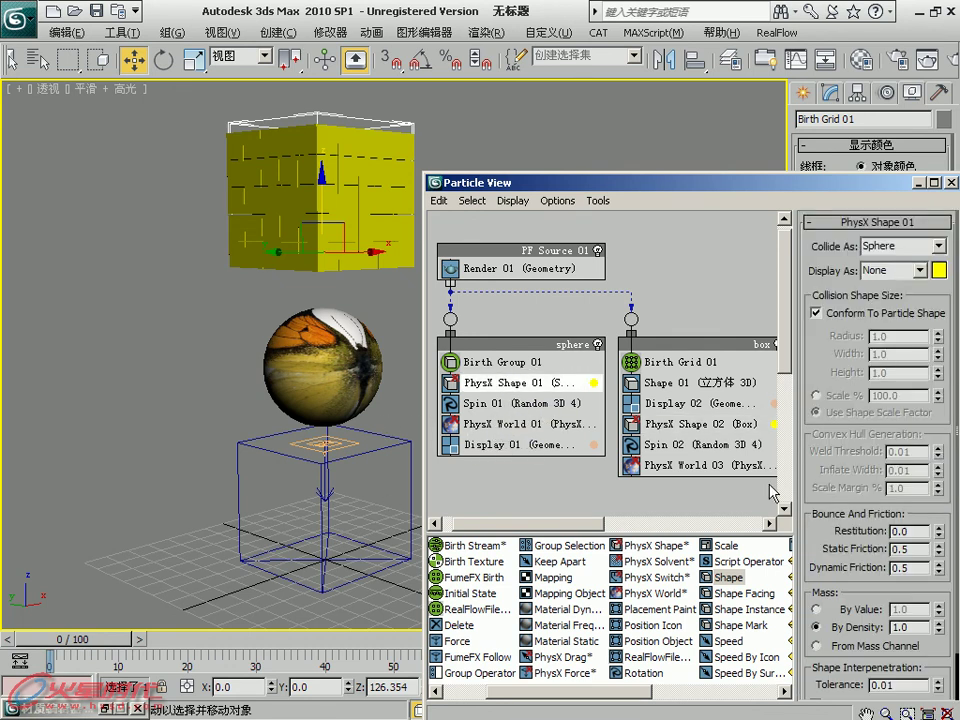
key(Return)
drag(874, 184, 514, 334)
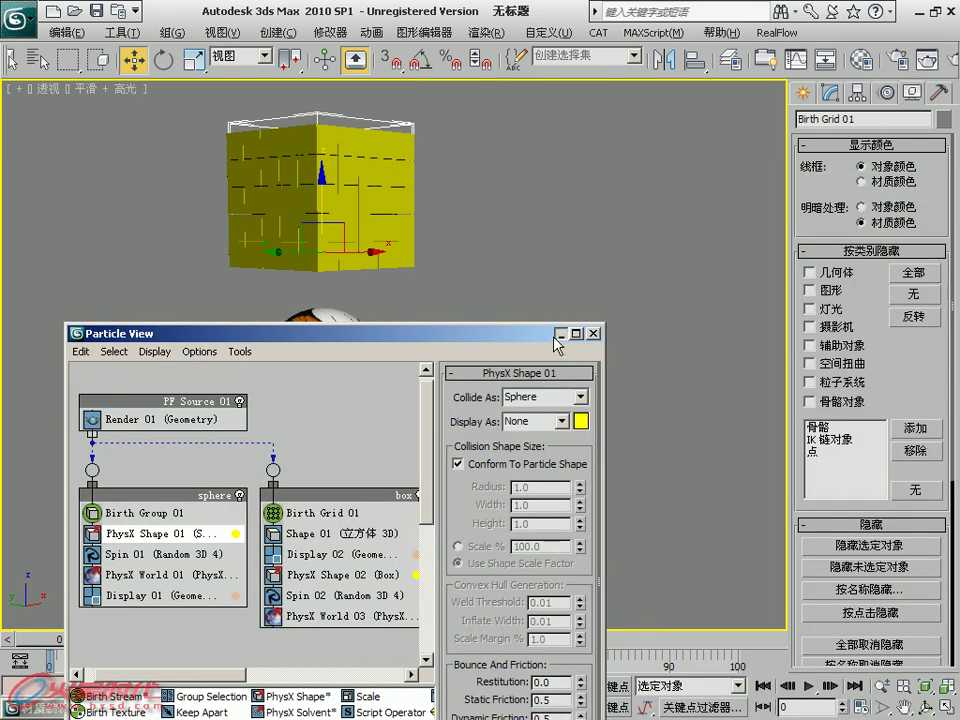
click(559, 335)
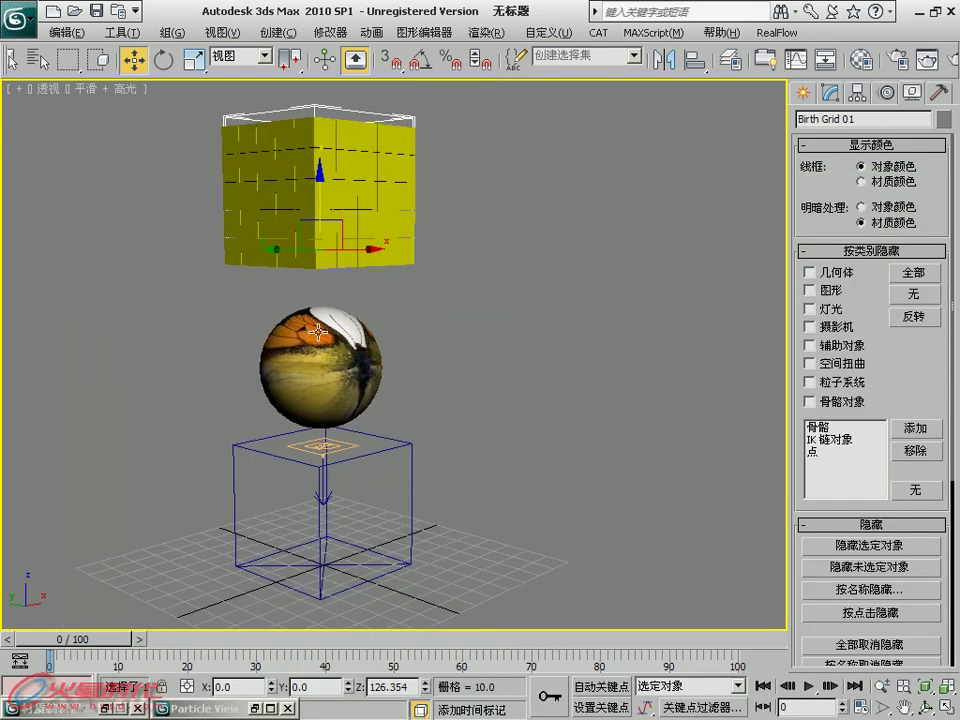
Play the simulation to frame 56, check PhysX World settings, and minimize Particle View
middle_drag(324, 260, 385, 337)
mouse_move(112, 636)
mouse_down()
mouse_move(324, 603)
mouse_move(521, 549)
mouse_up()
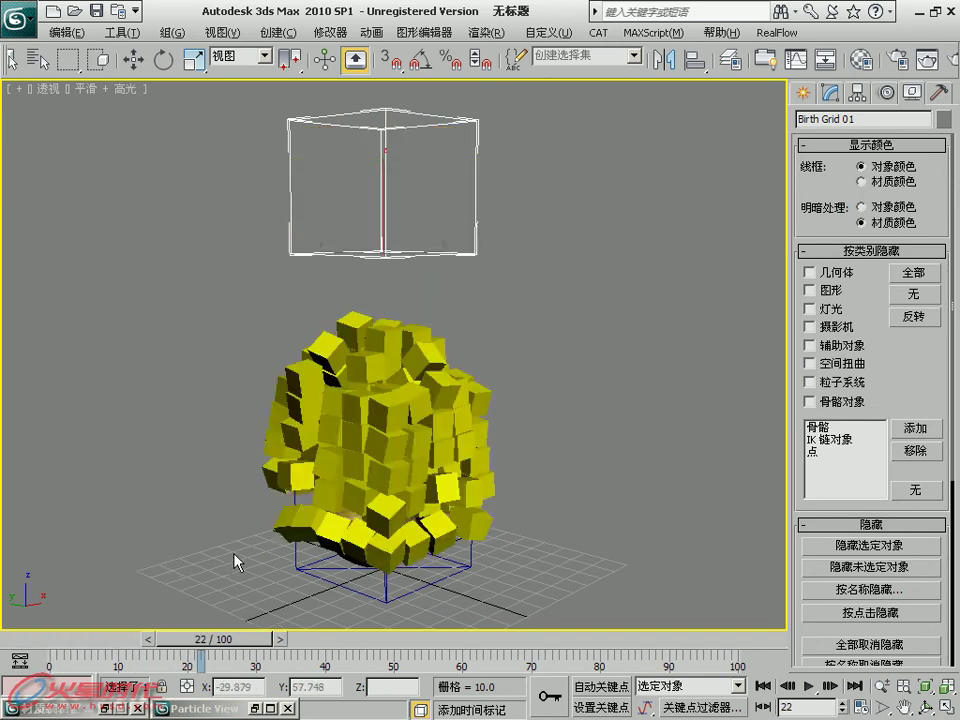
key(w)
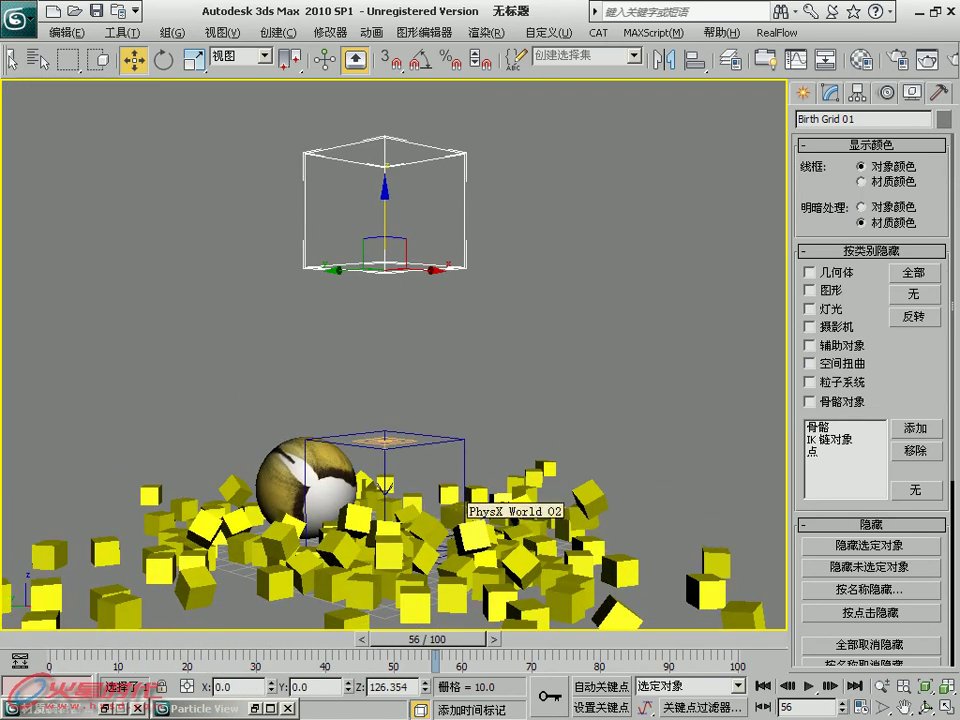
double_click(170, 706)
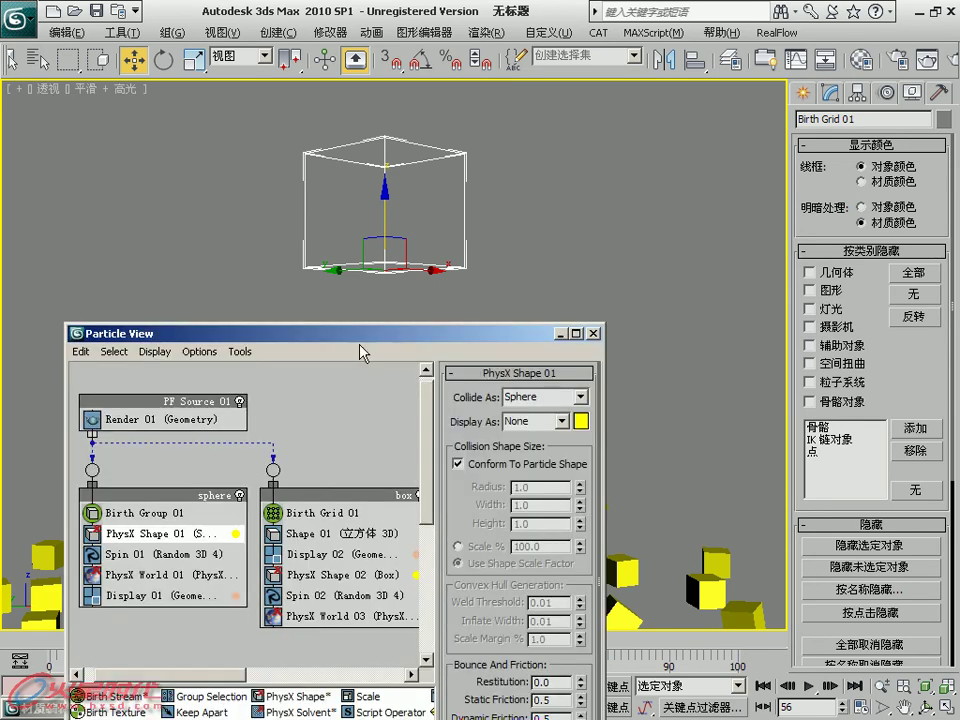
drag(372, 341, 370, 20)
drag(462, 30, 404, 29)
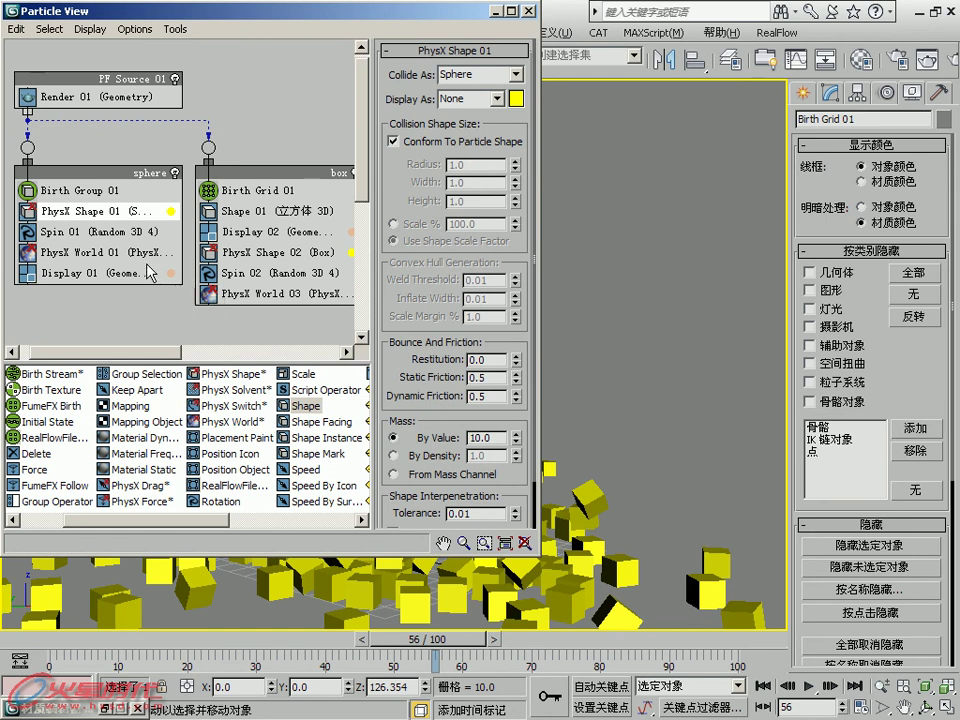
click(141, 256)
click(496, 12)
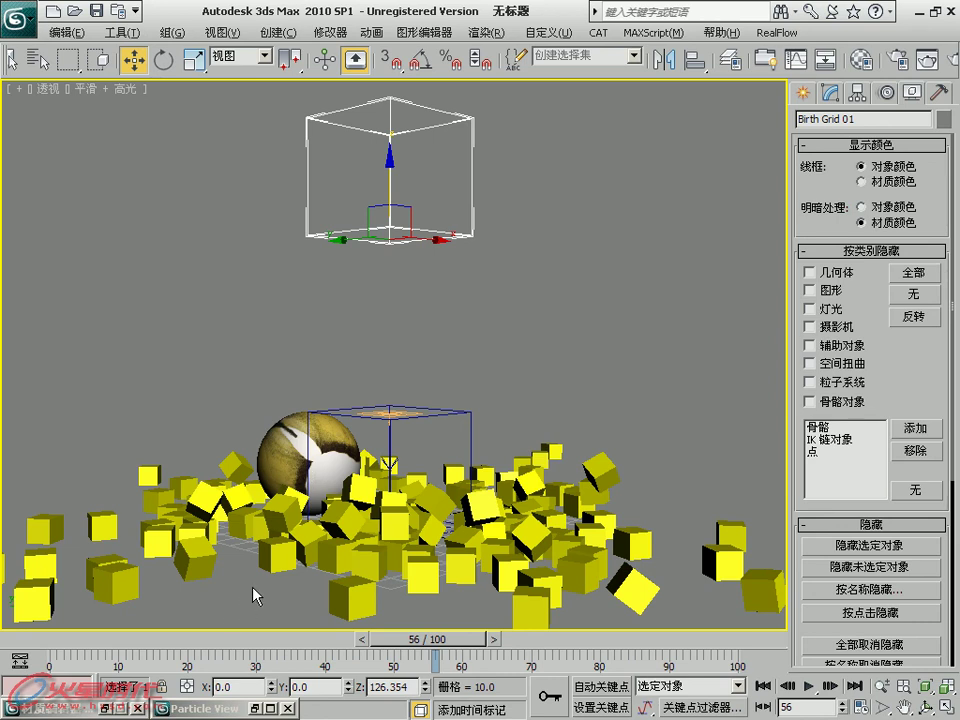
mouse_move(397, 553)
alt+middle_down()
mouse_move(412, 494)
mouse_move(392, 476)
alt+middle_up()
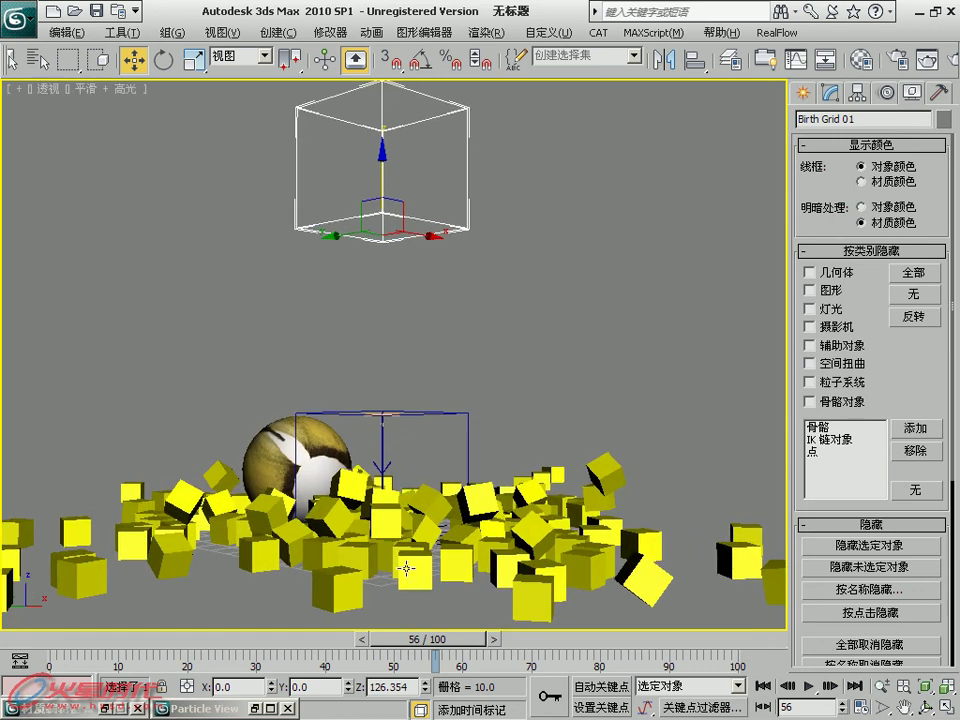